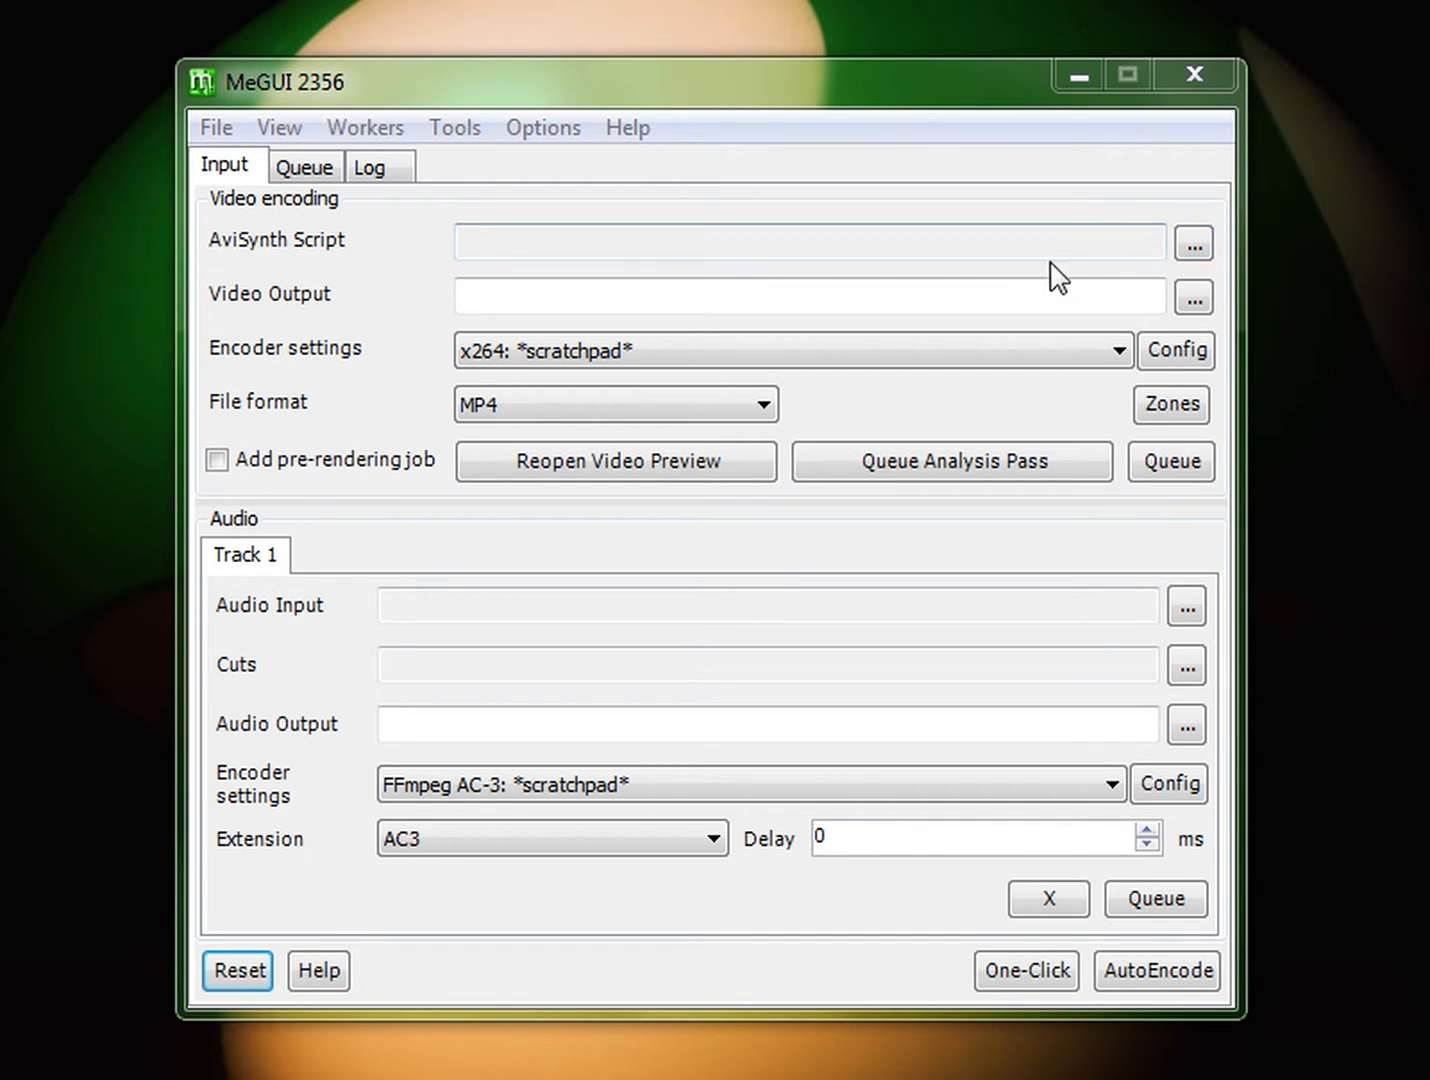
Step: Open the examplevideo AVI file as input and choose to process it with the File Indexer
click(451, 79)
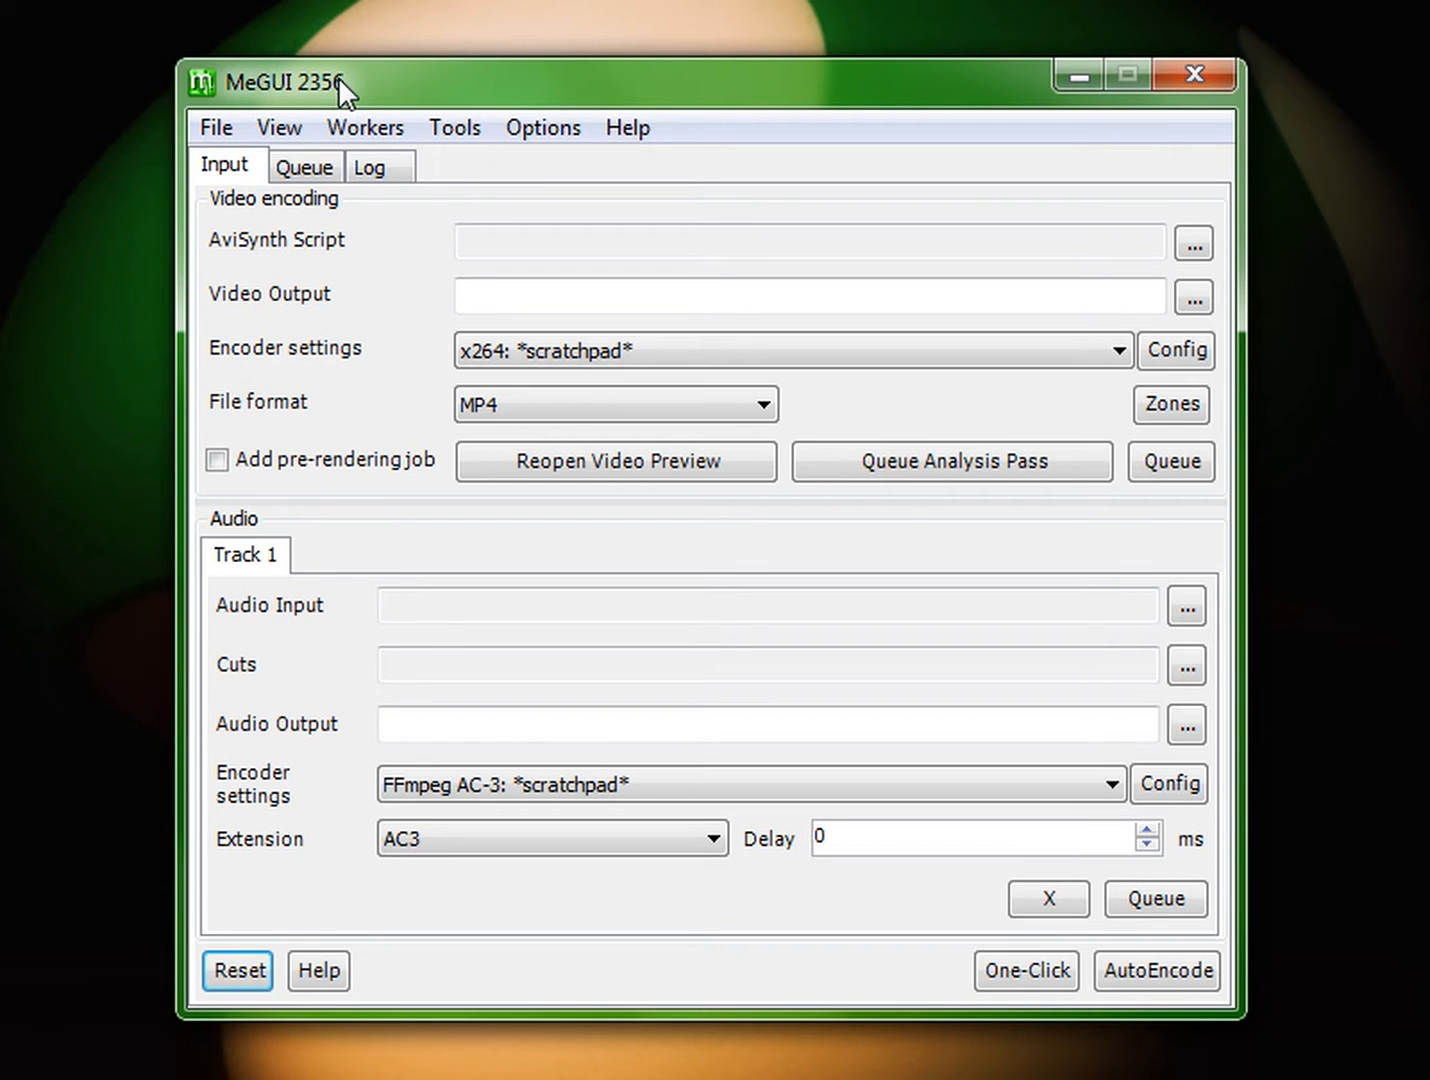
click(215, 130)
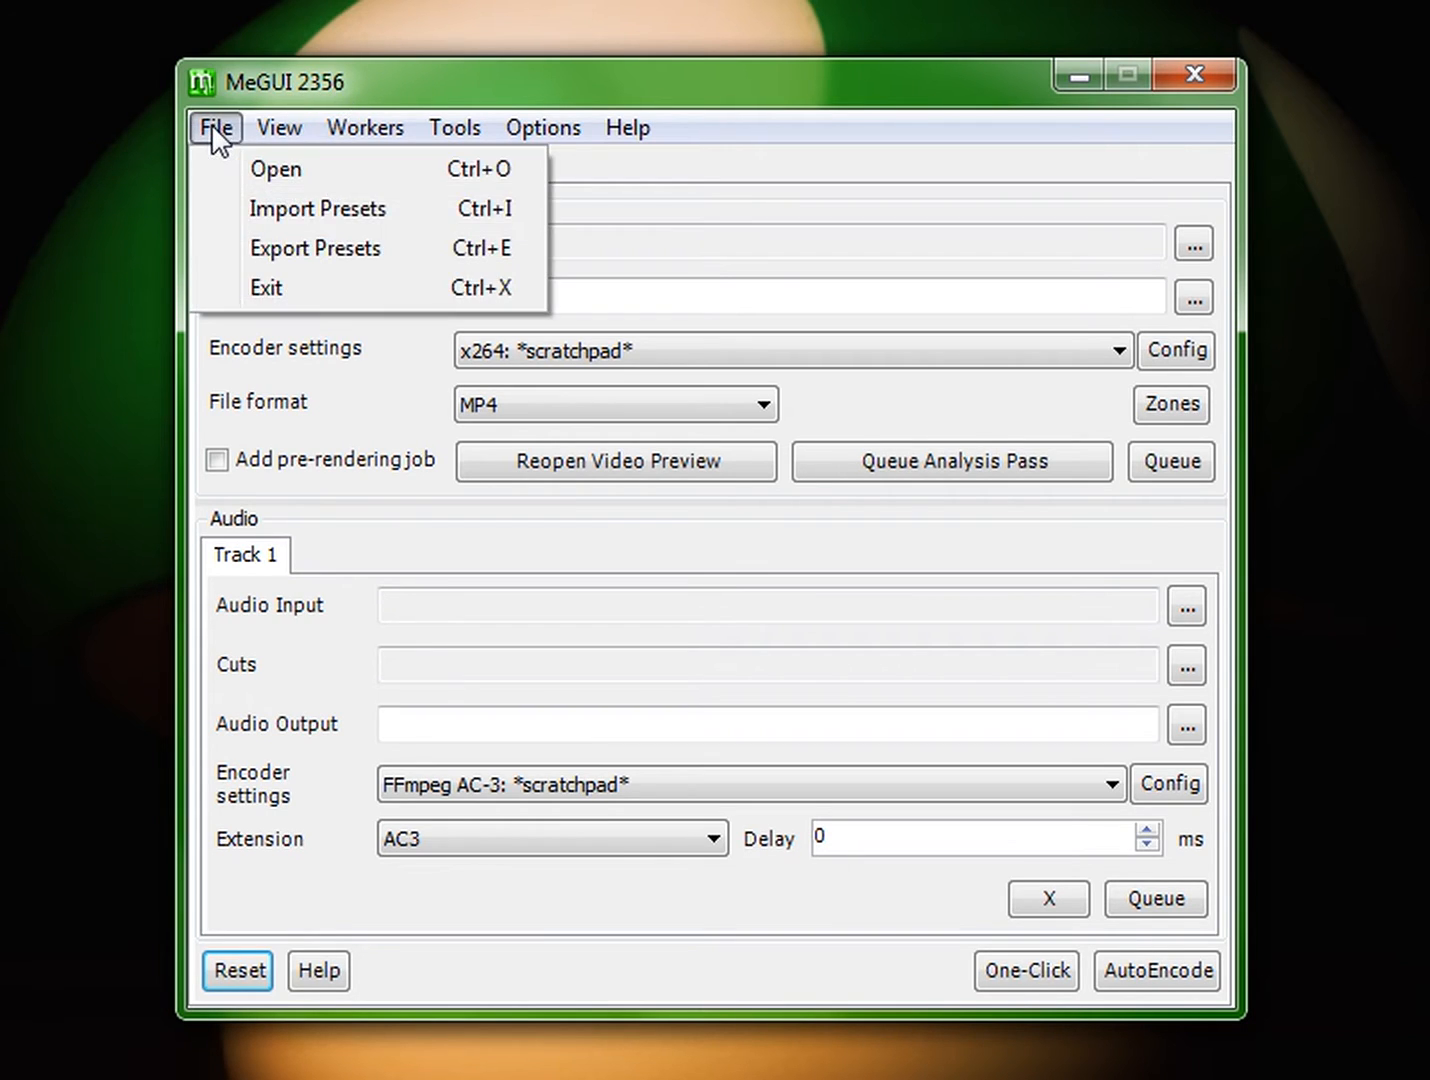
mouse_move(279, 127)
click(243, 174)
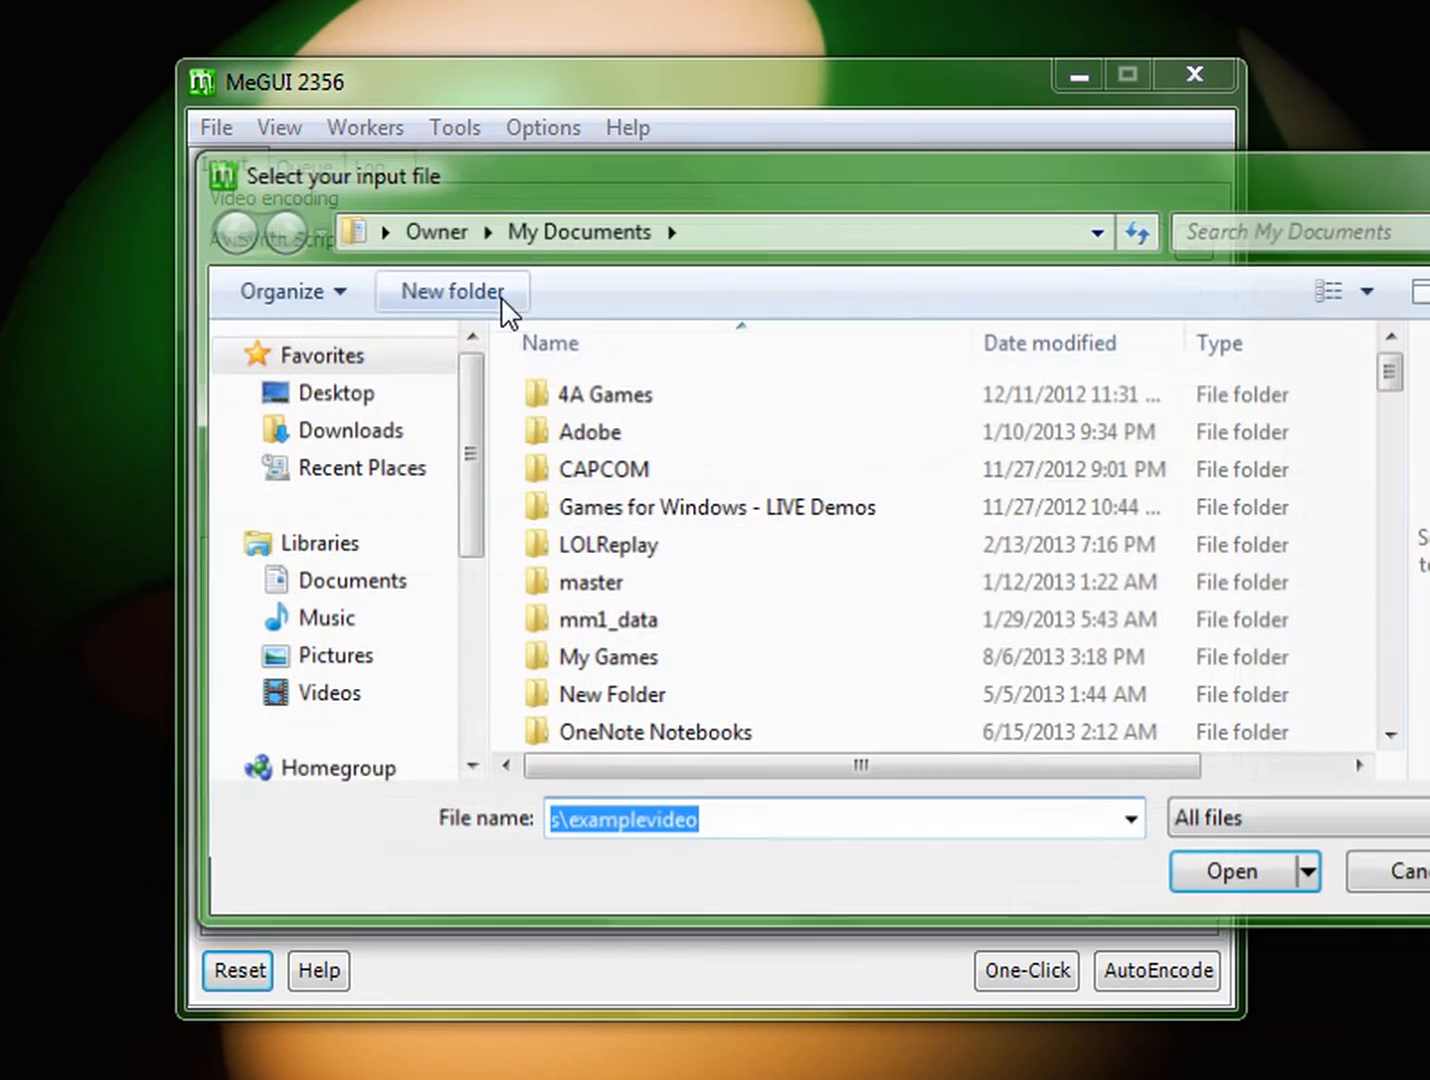
drag(590, 185, 499, 167)
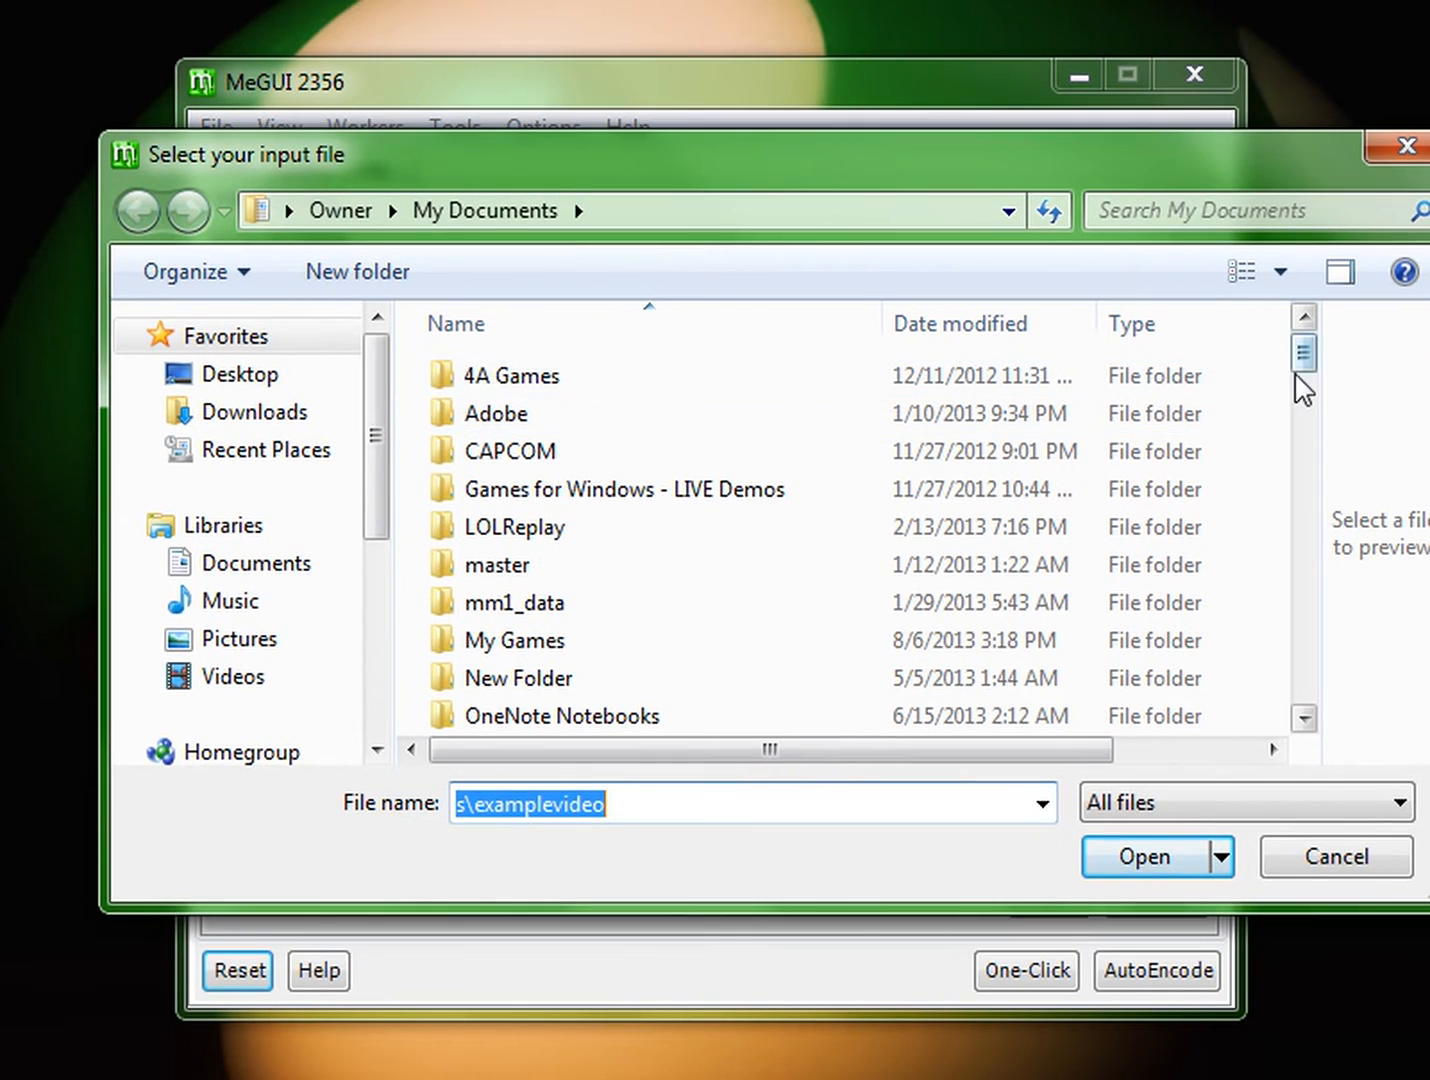
drag(1303, 354, 1296, 709)
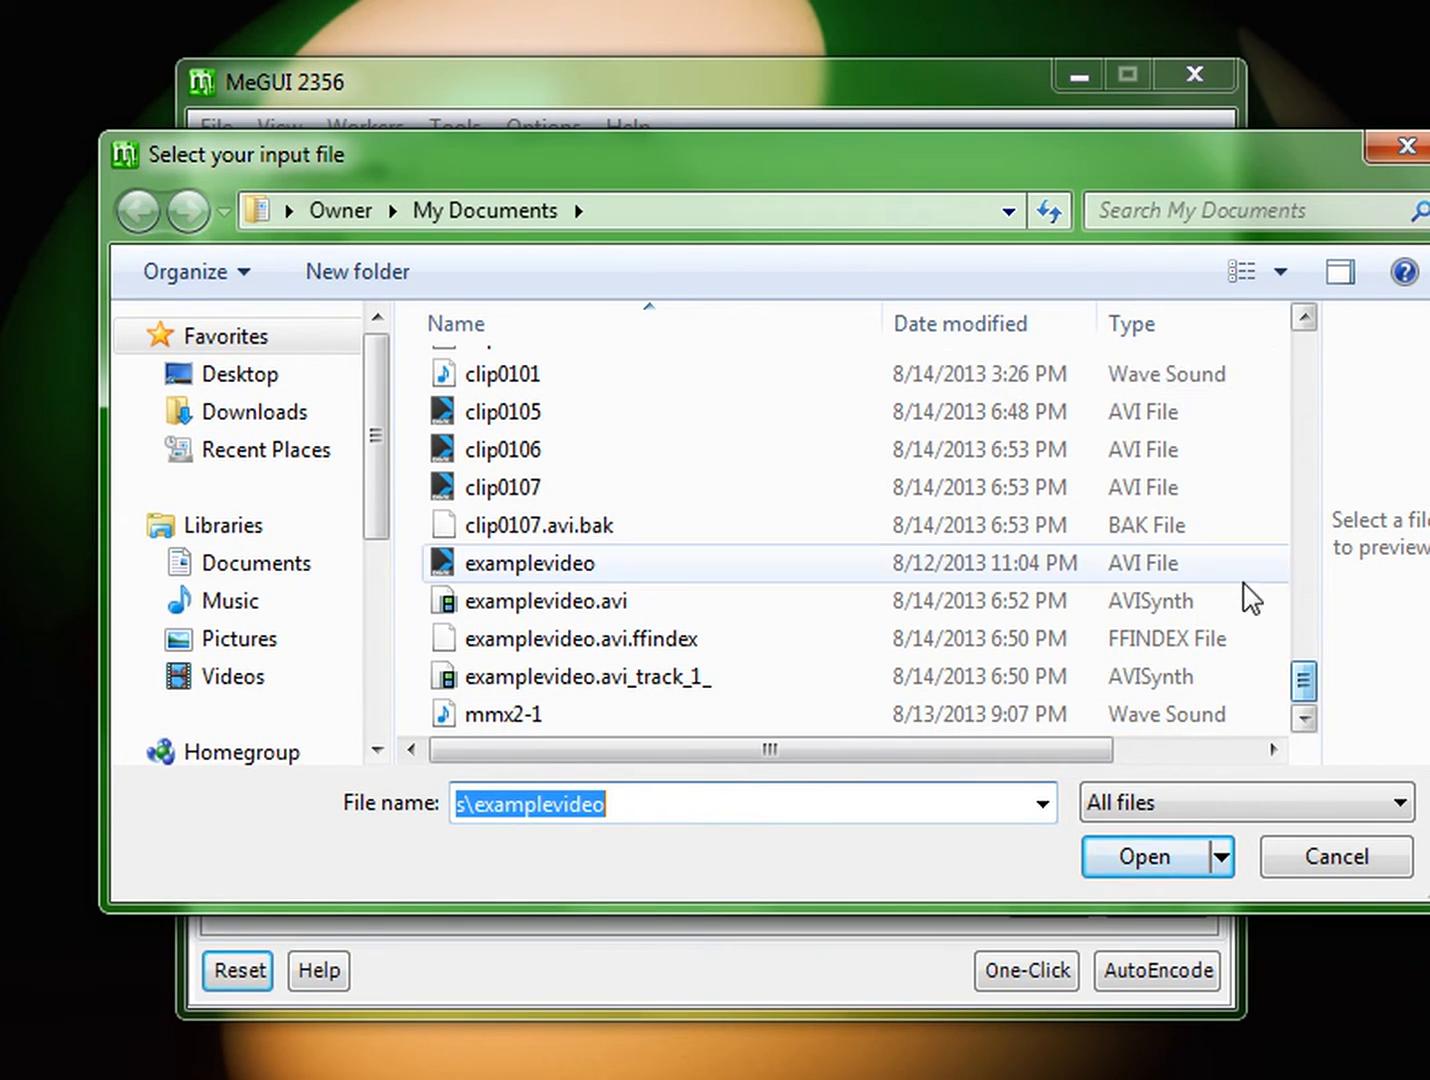
click(578, 598)
click(598, 572)
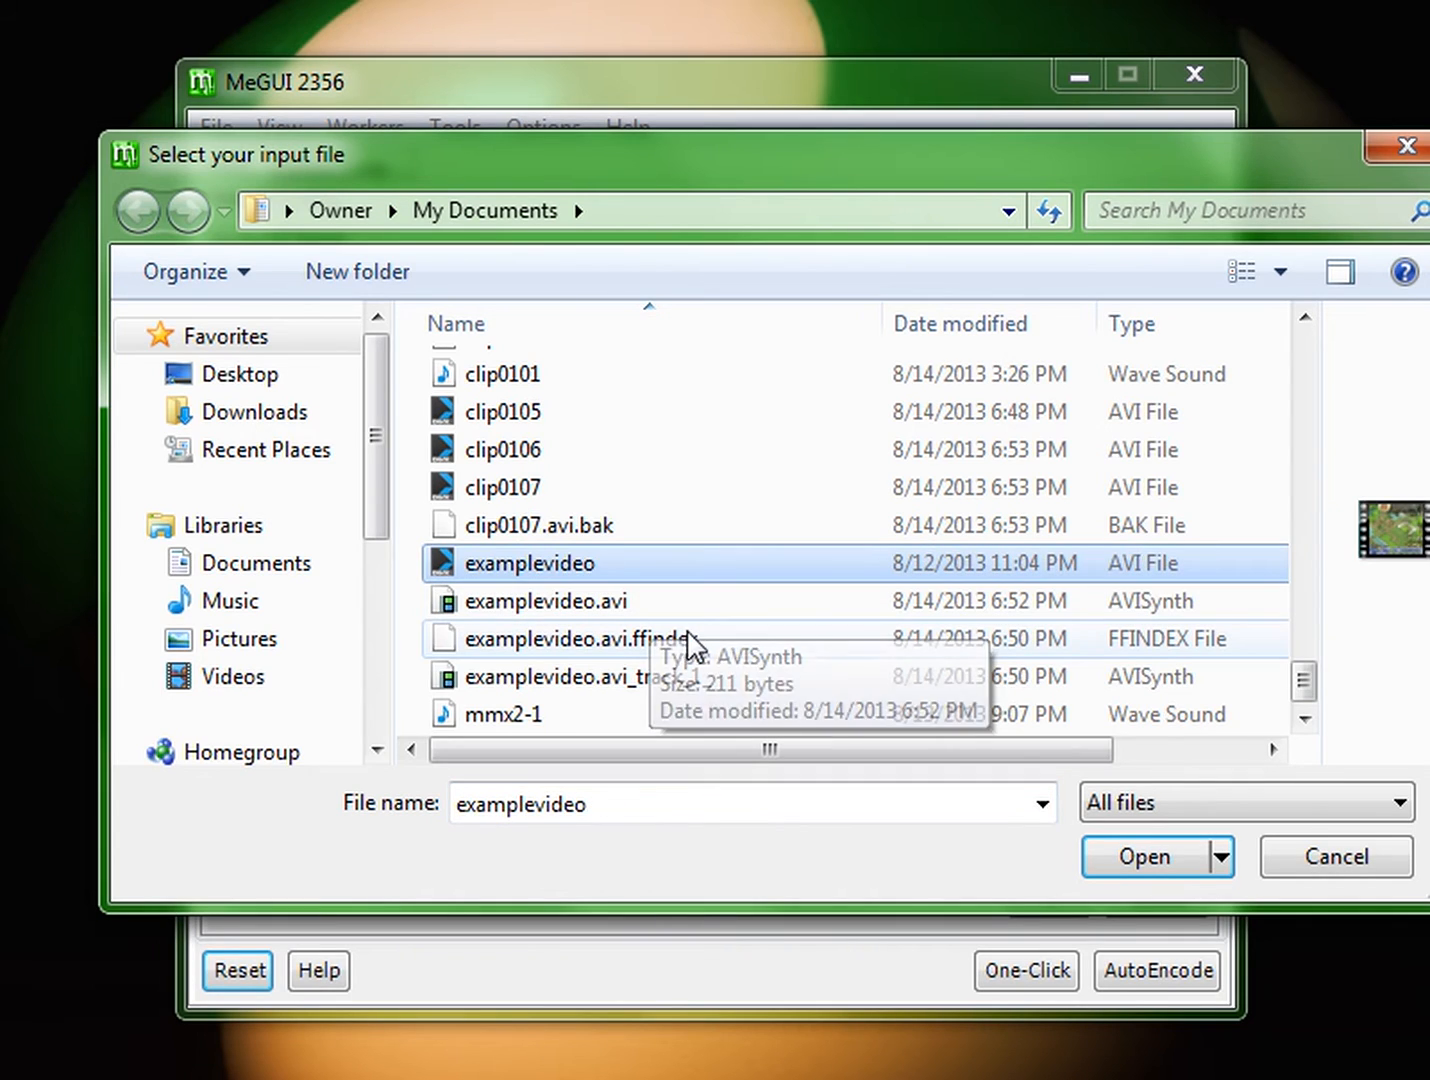
click(546, 568)
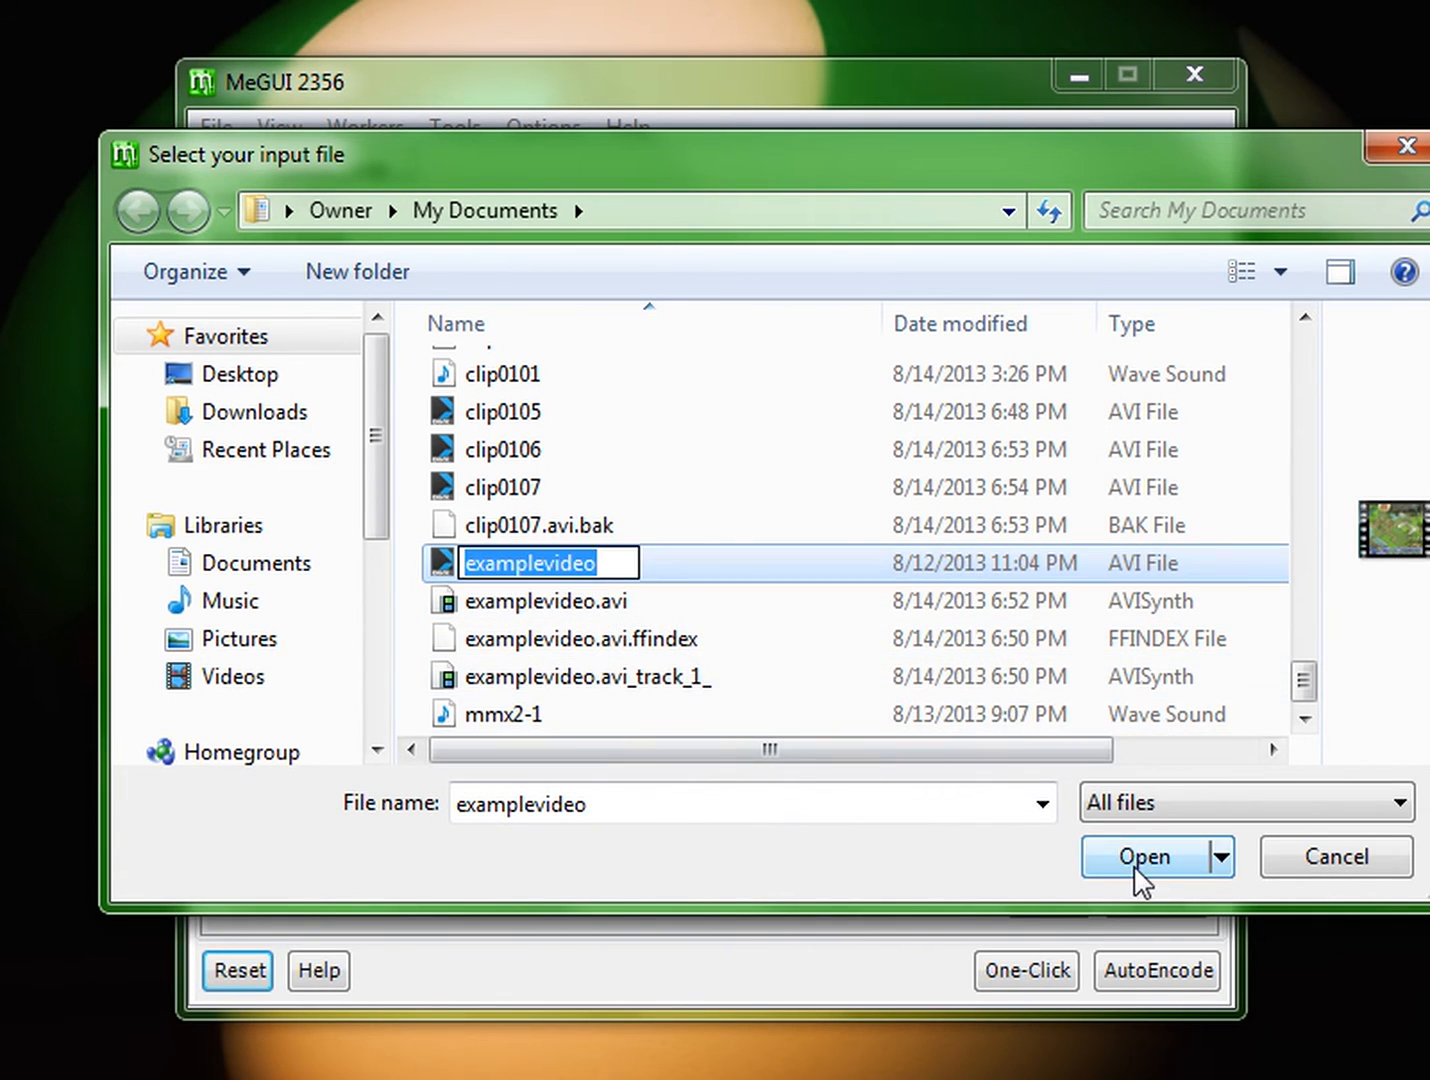
click(438, 566)
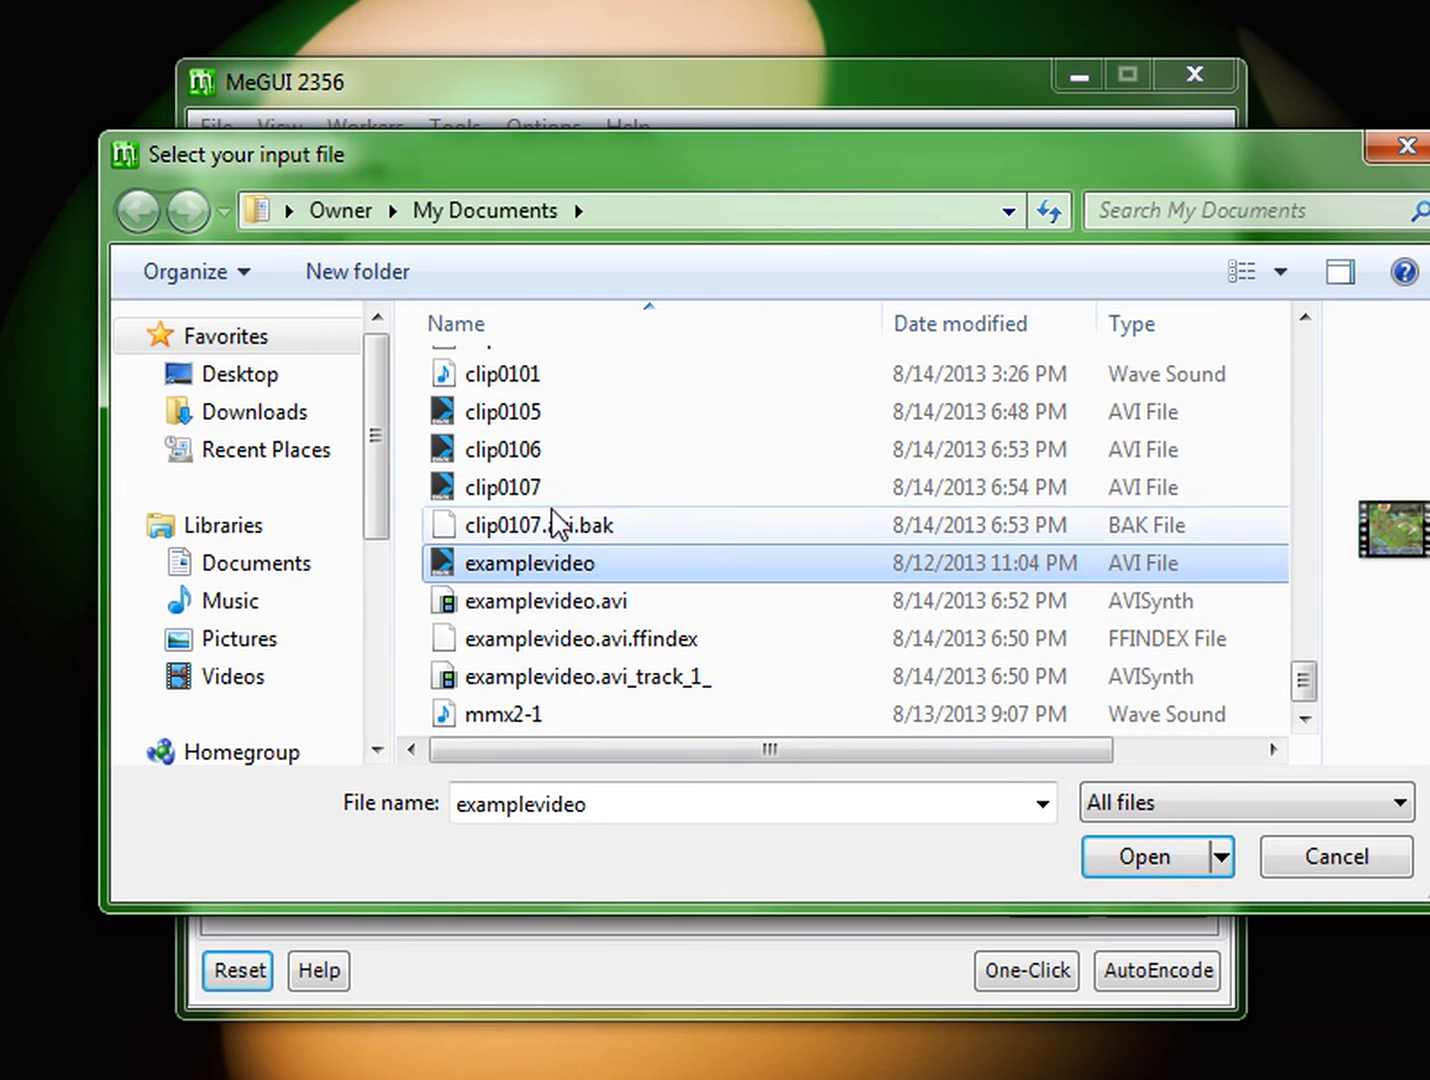
click(1142, 864)
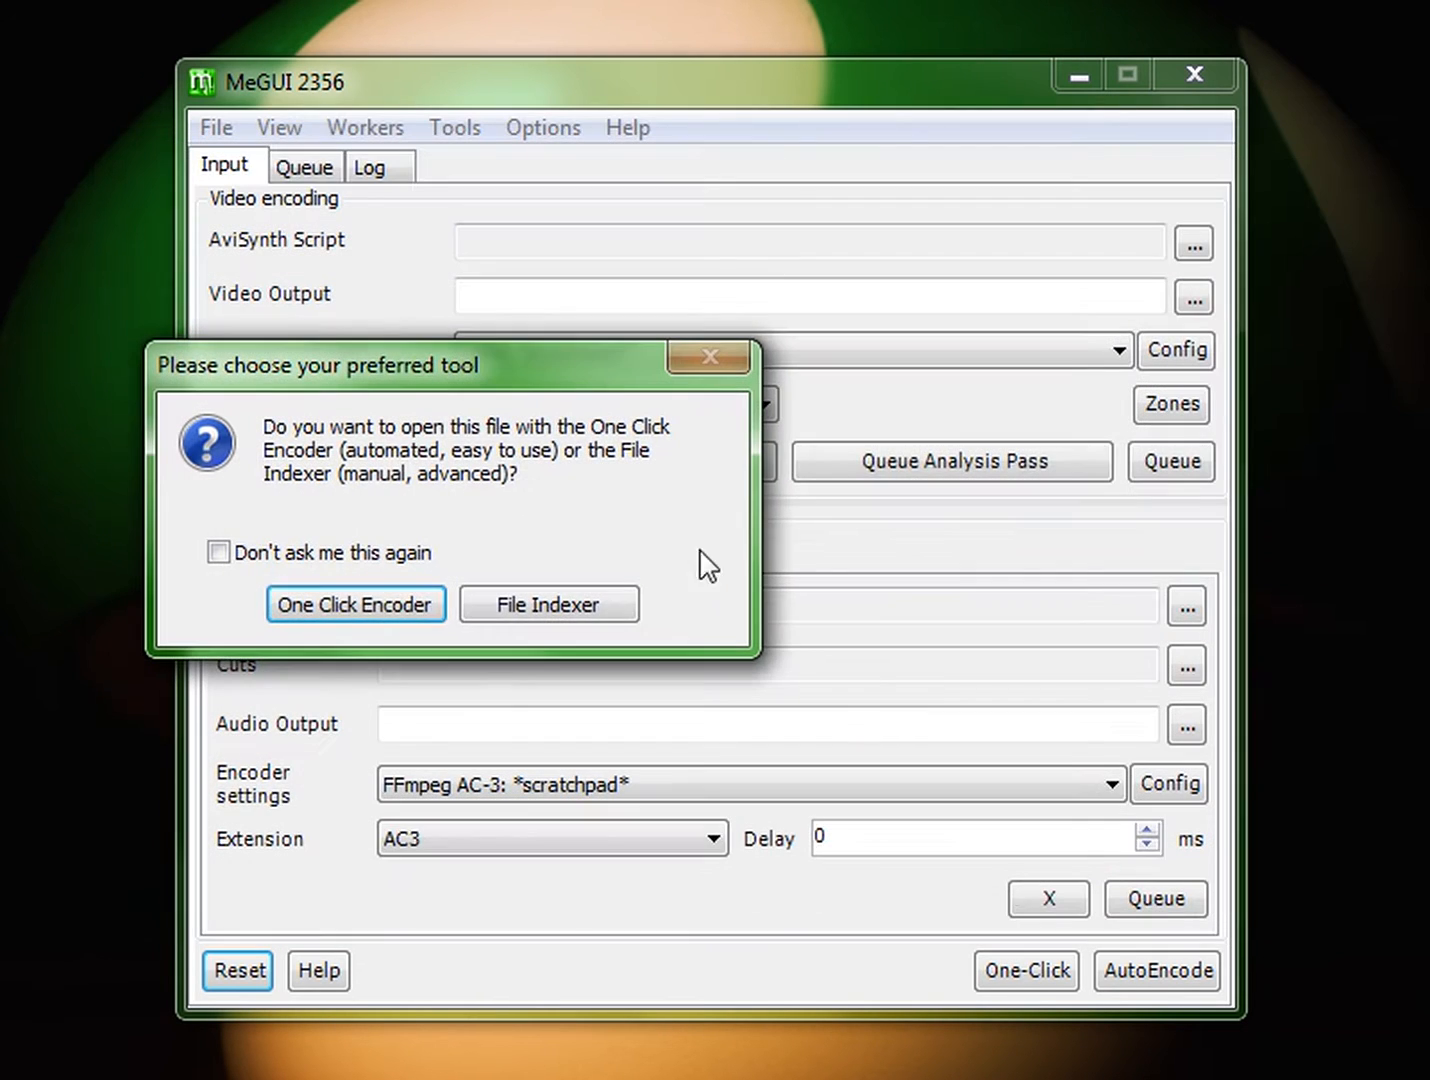
click(553, 612)
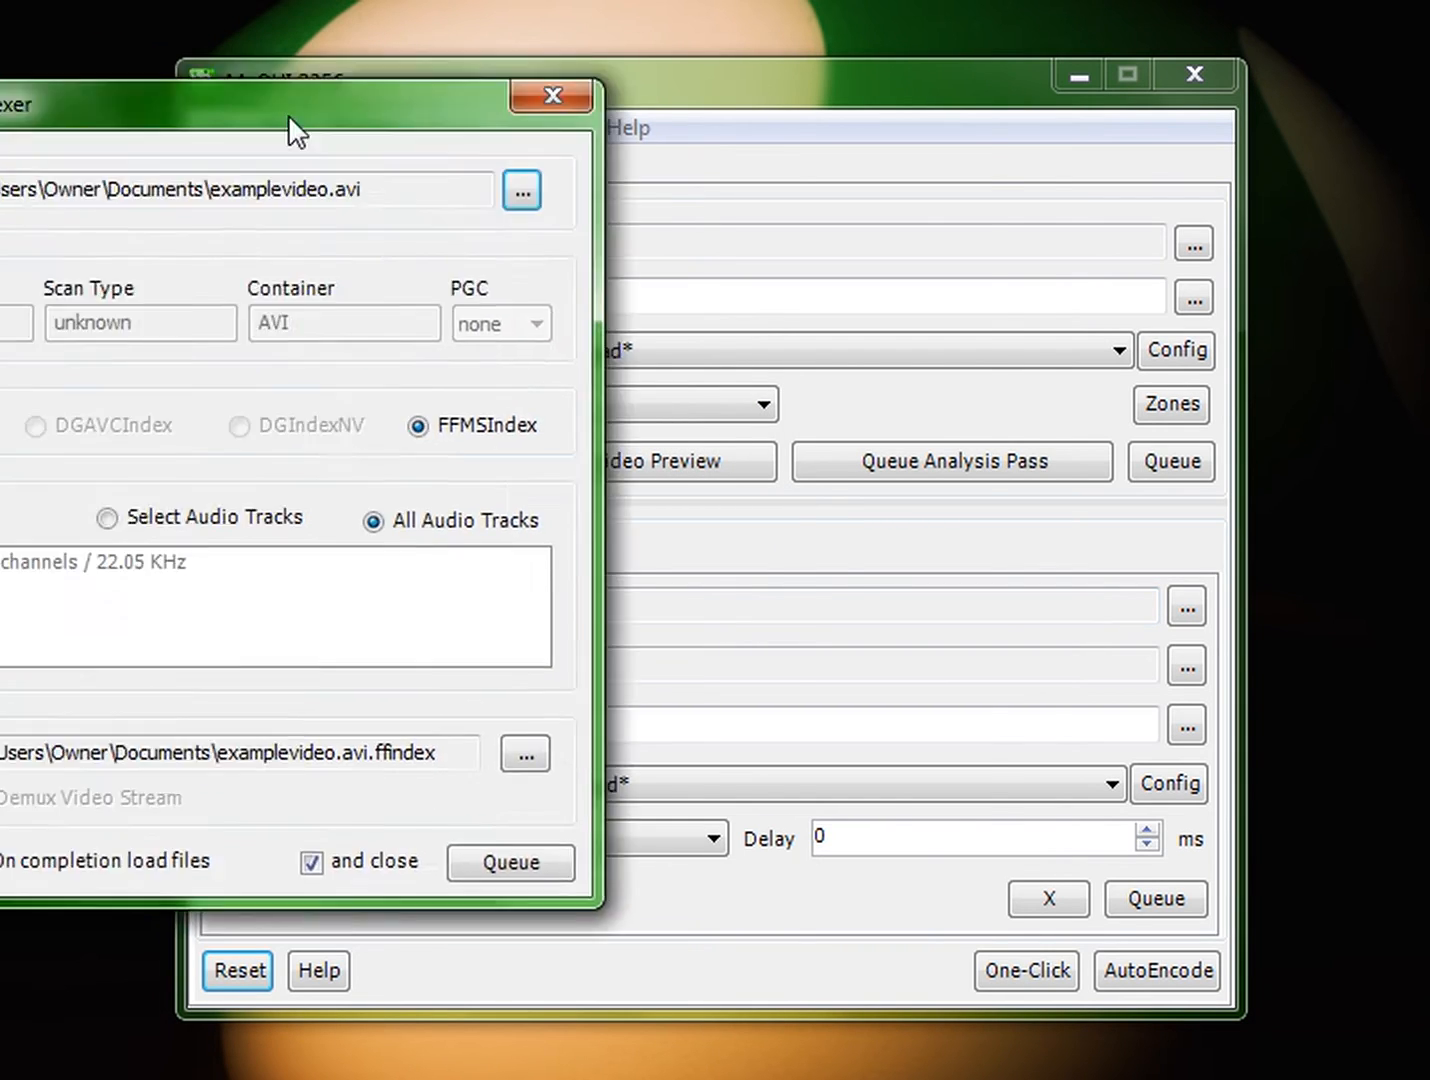
Step: Queue indexing with FFMSIndex and all audio tracks, overwriting the existing examplevideo.avi.ffindex file
drag(288, 114, 810, 184)
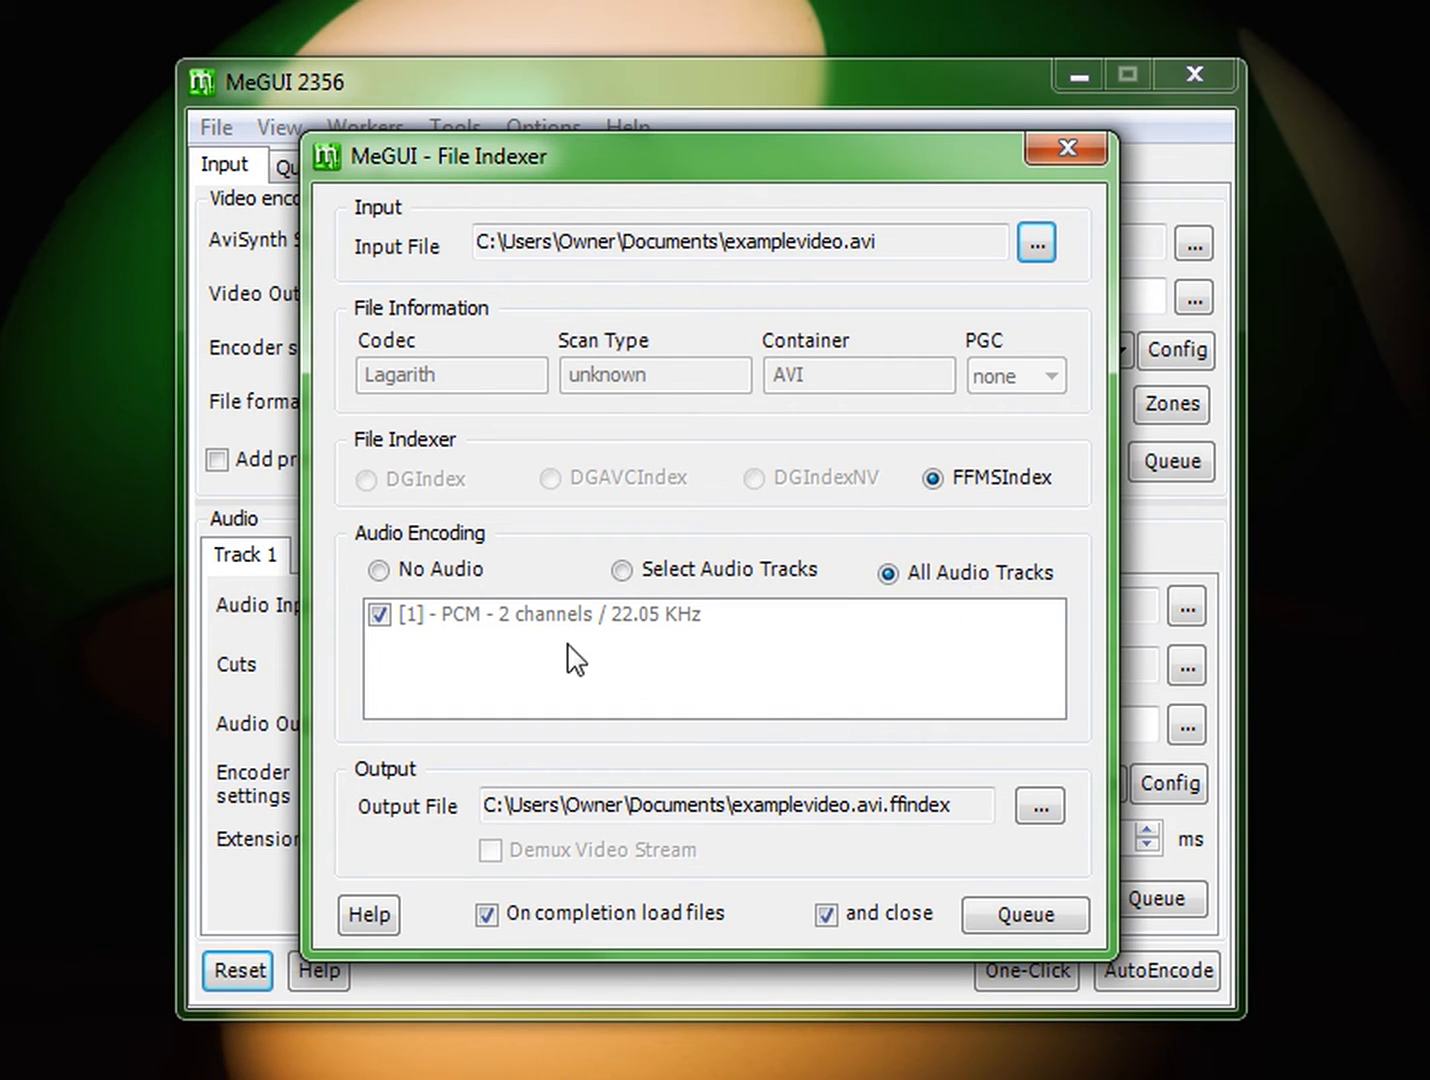
click(450, 578)
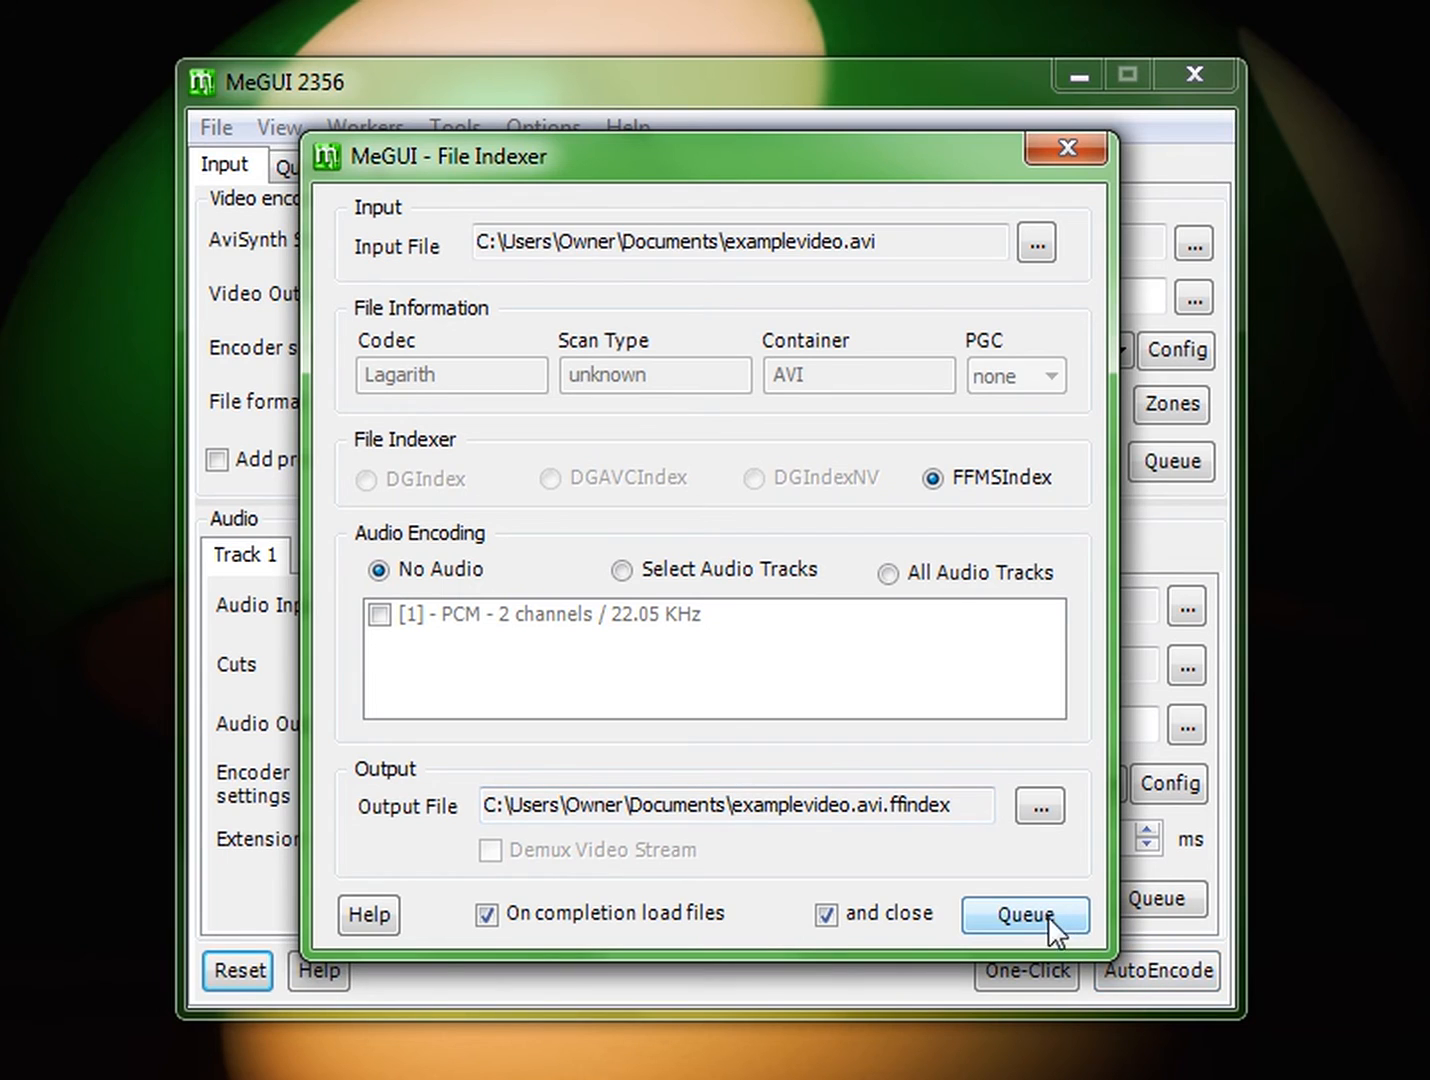
click(937, 572)
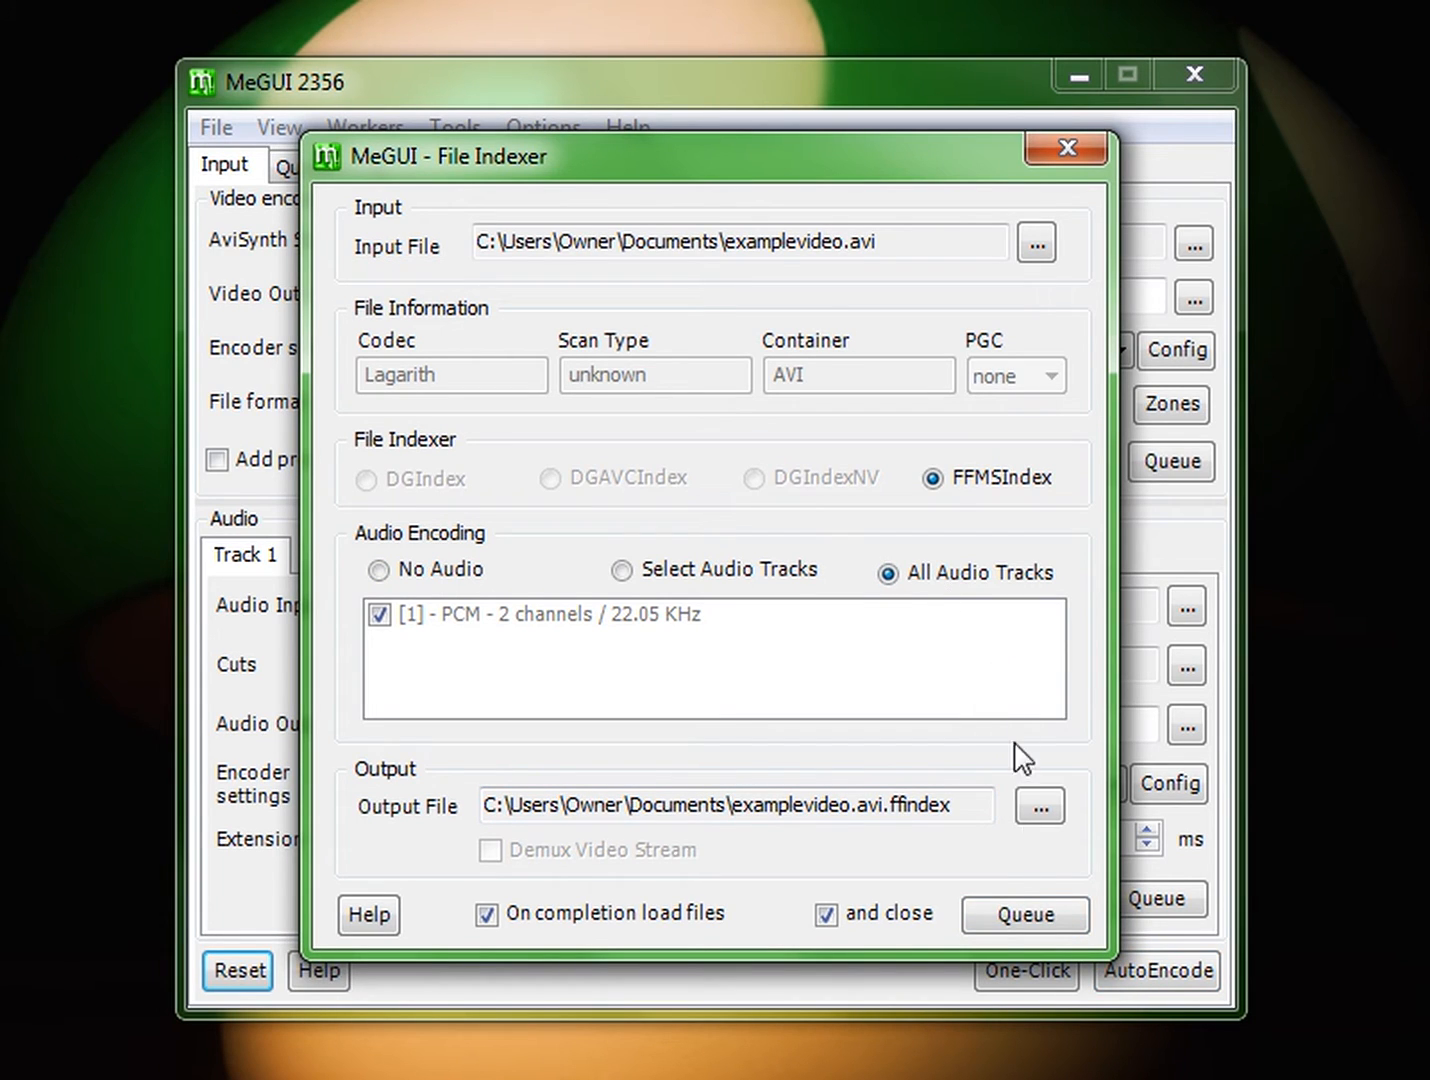
click(1020, 918)
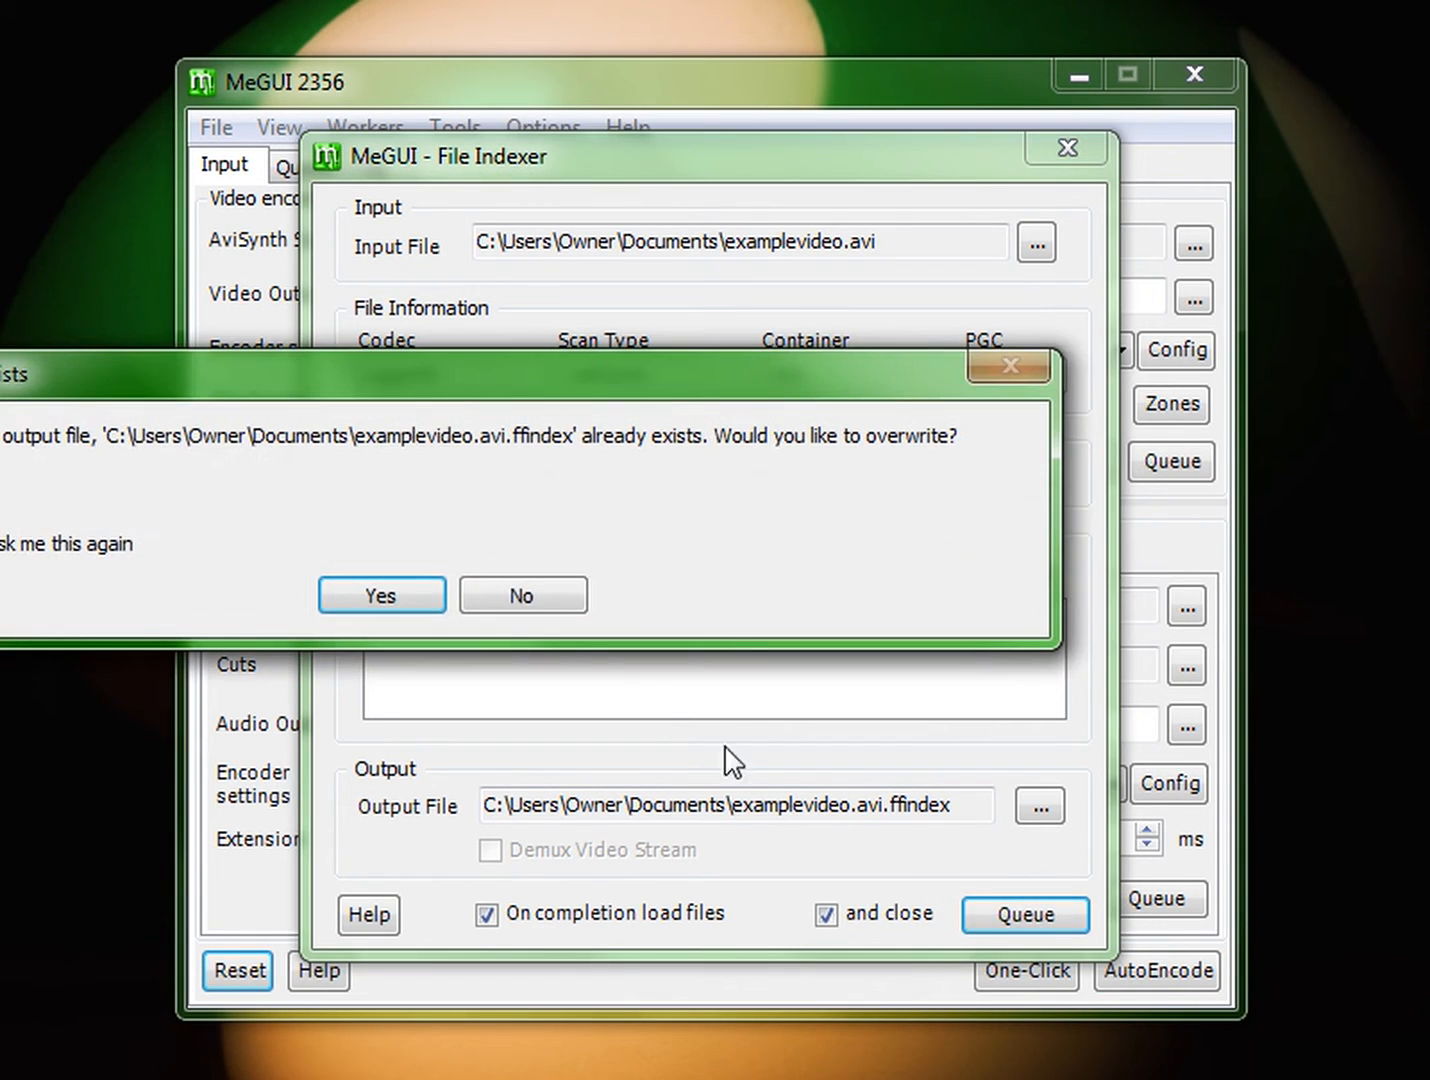
drag(404, 390, 636, 407)
click(612, 608)
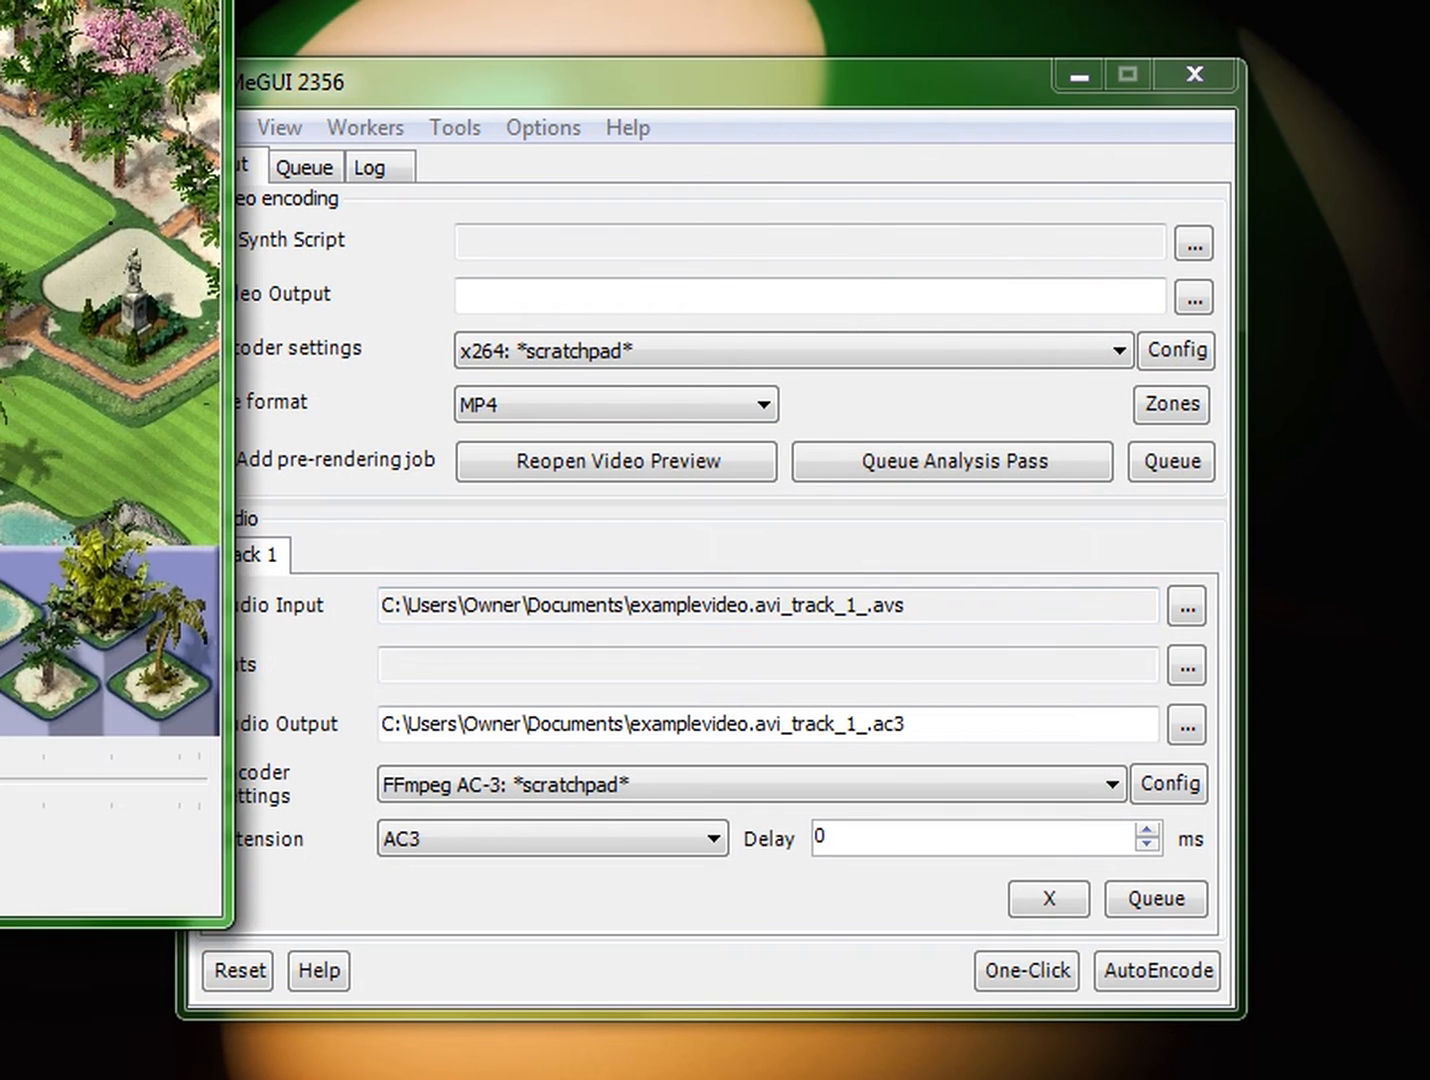
click(747, 69)
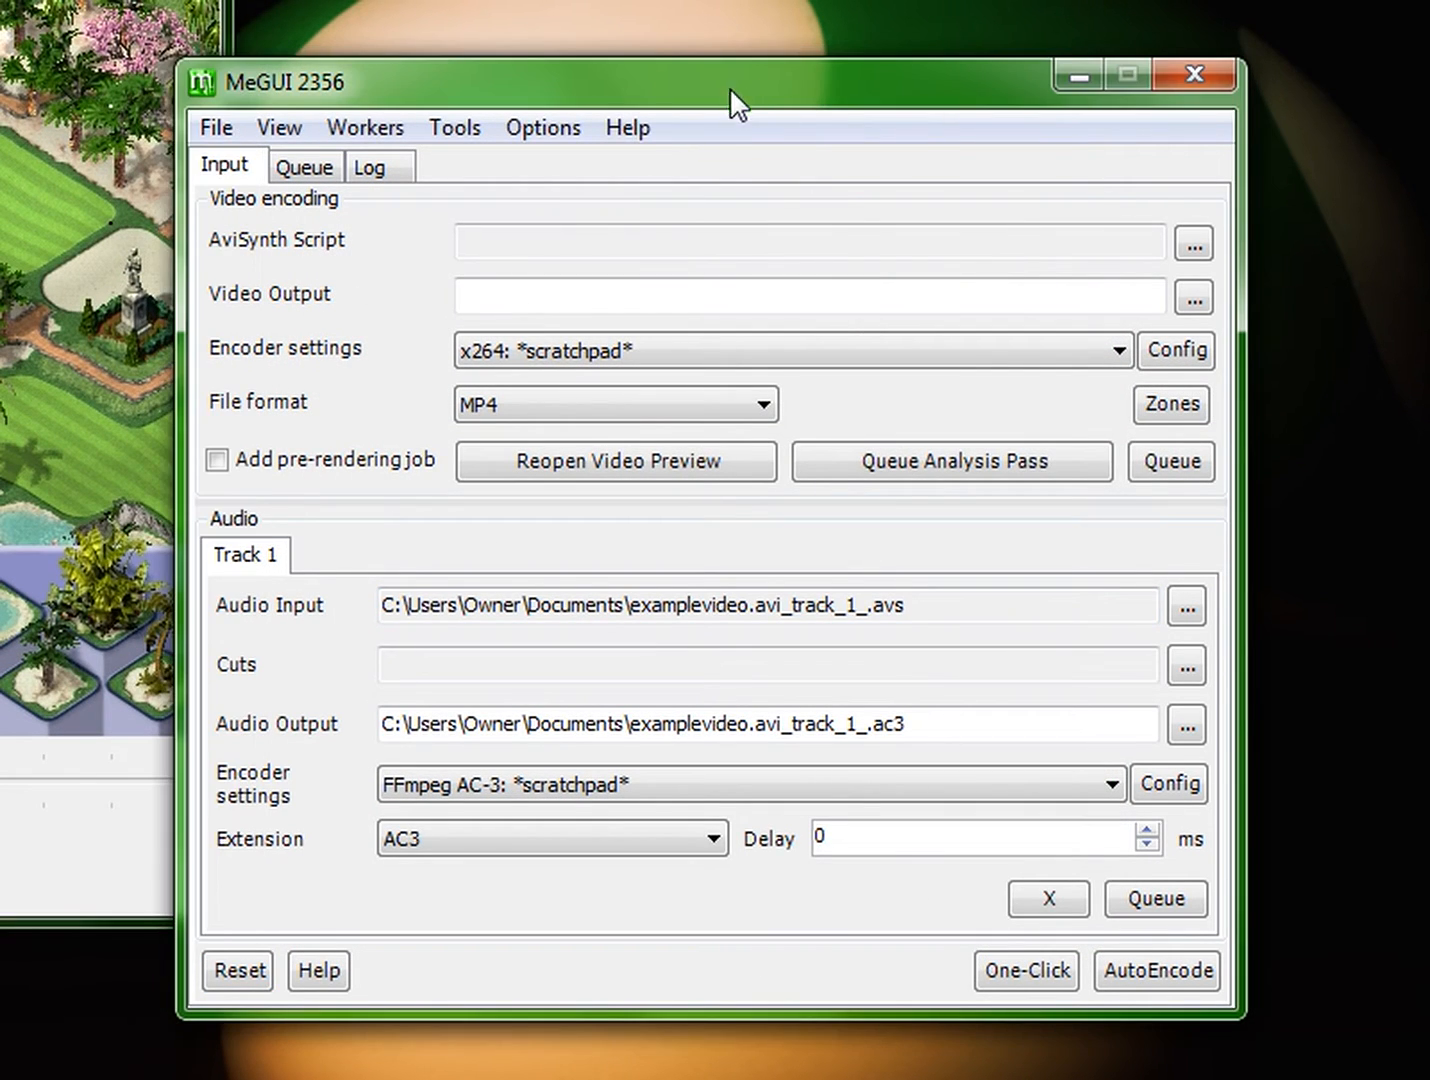
drag(110, 2, 980, 2)
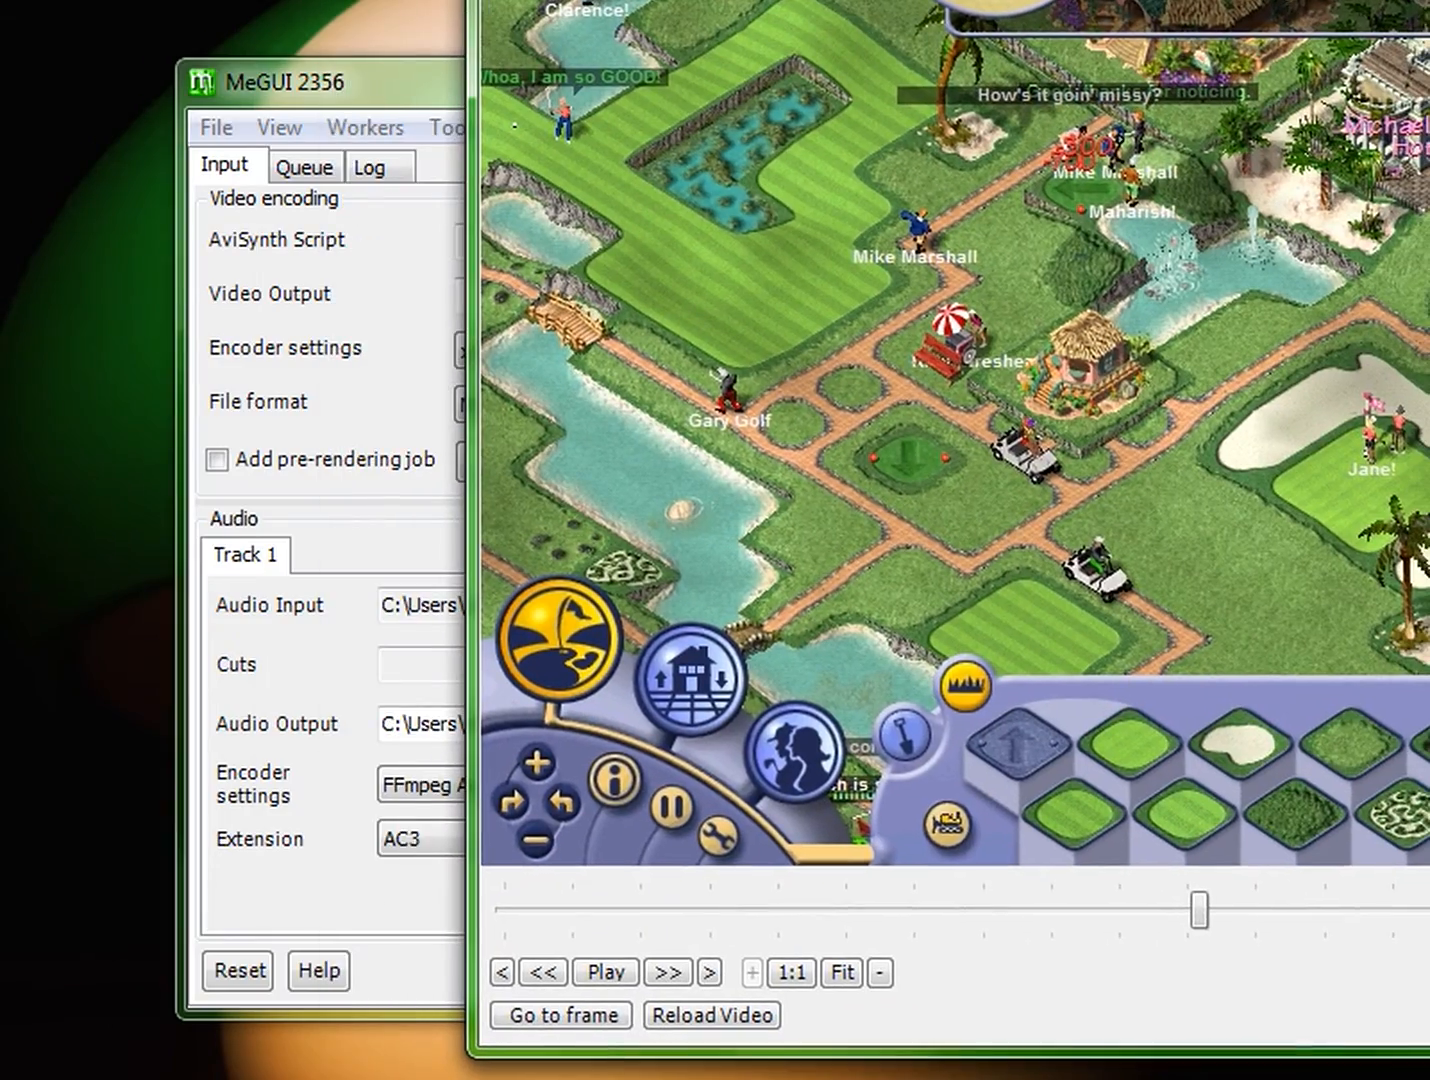
drag(2, 2, 904, 2)
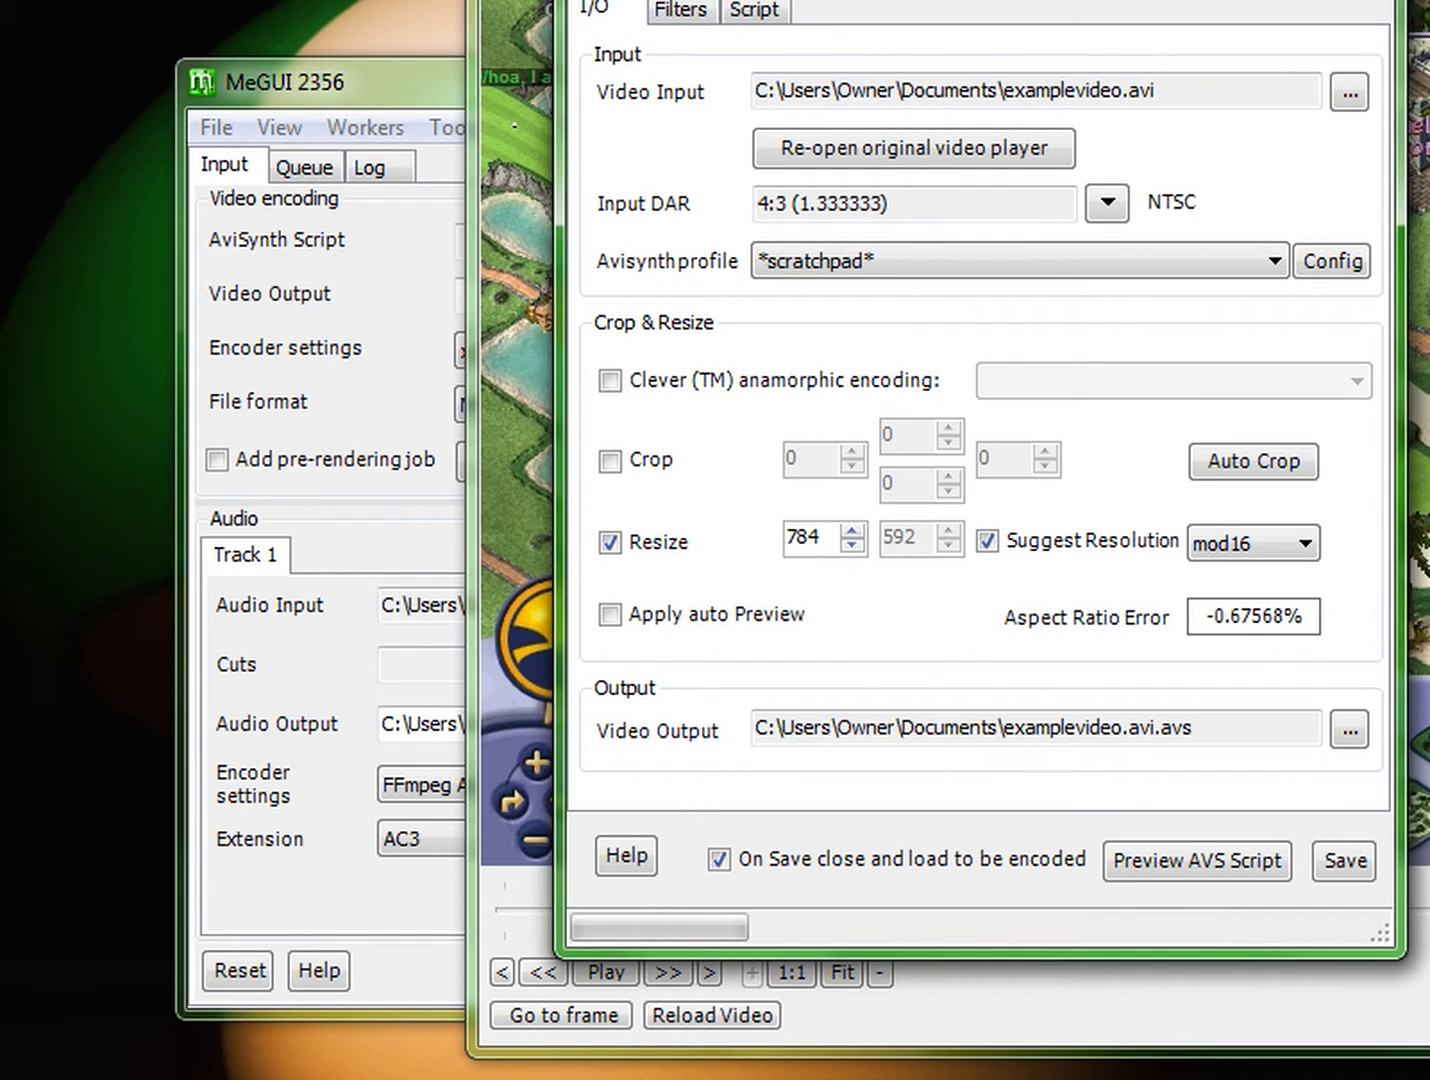
click(884, 2)
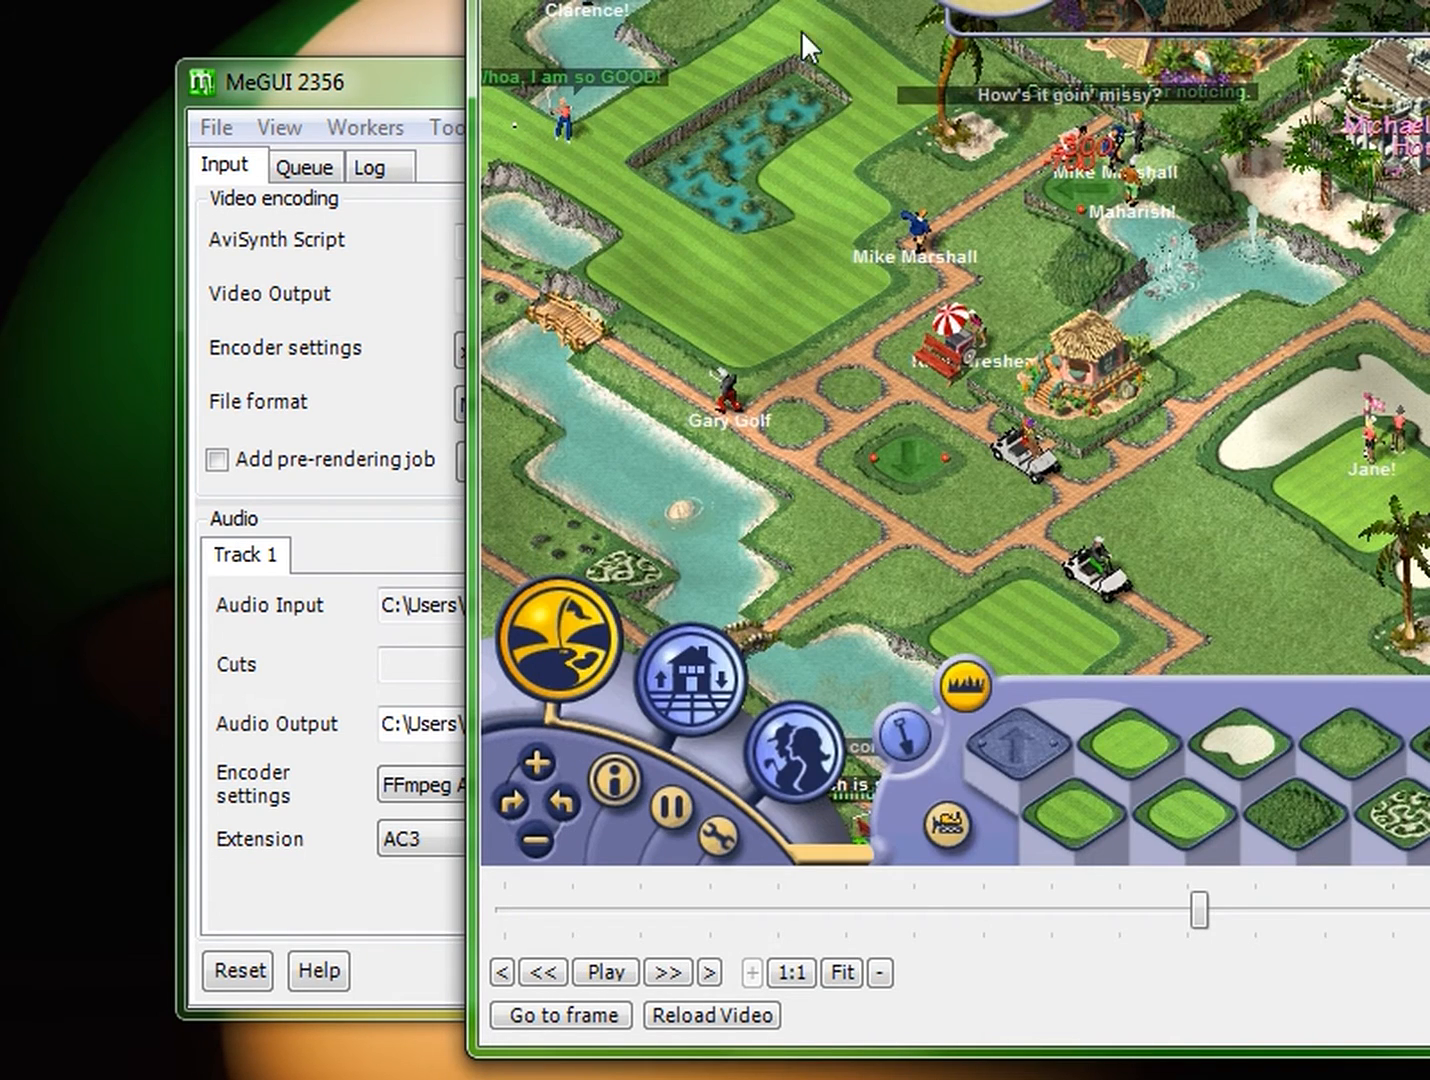
drag(884, 2, 1068, 2)
click(608, 2)
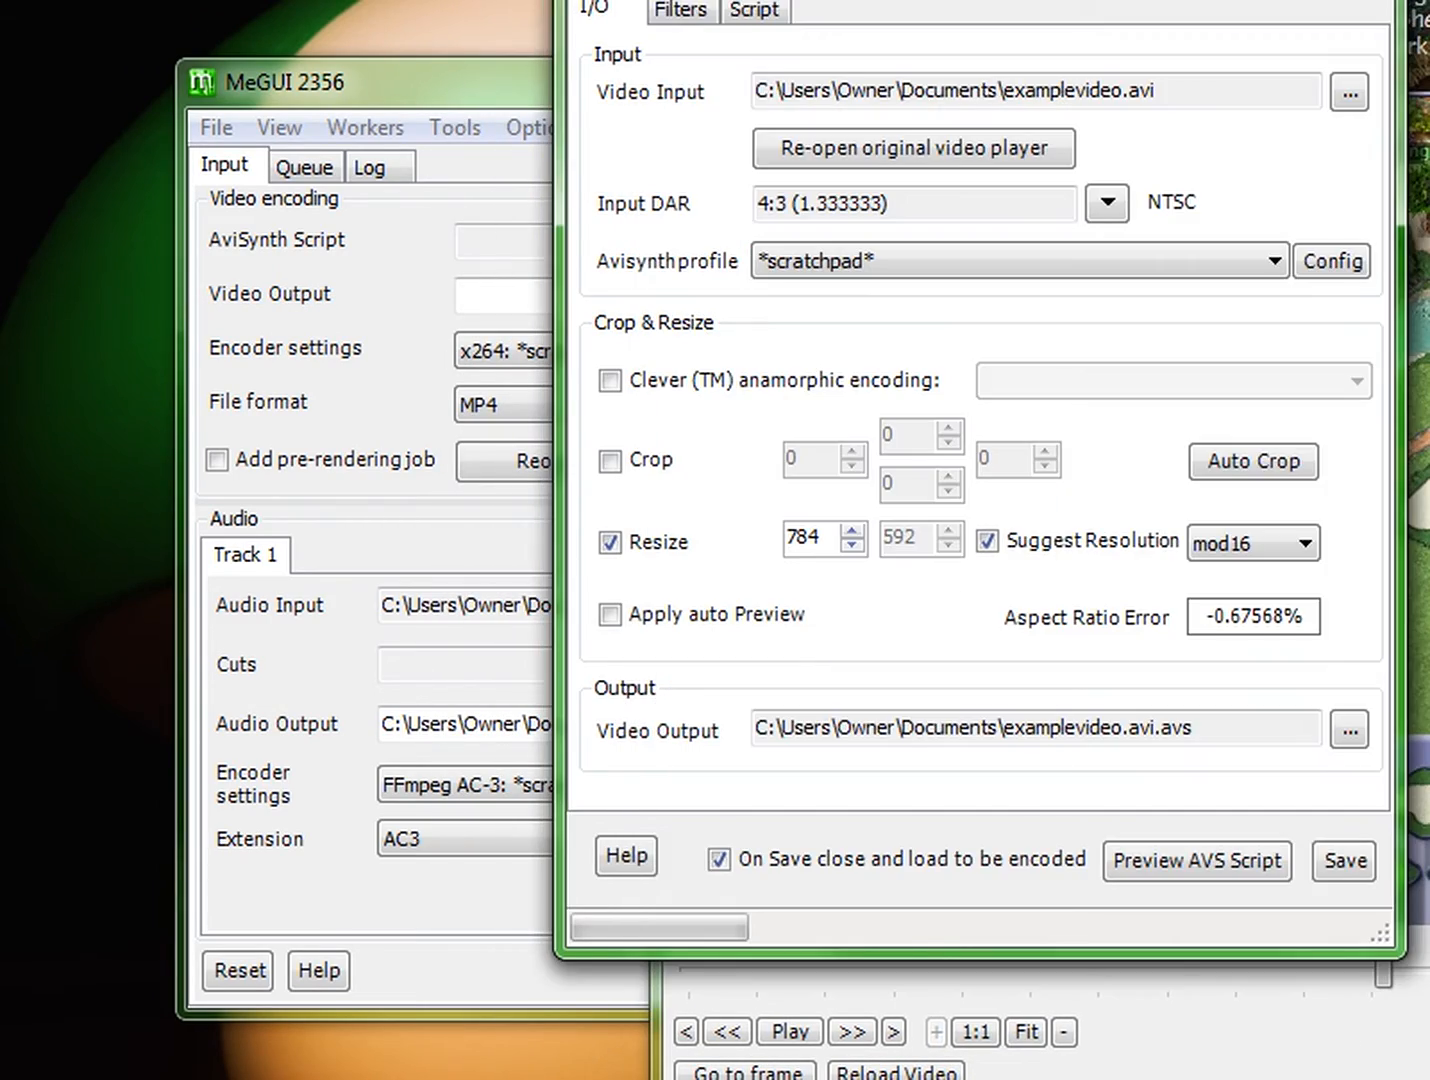
drag(784, 2, 523, 28)
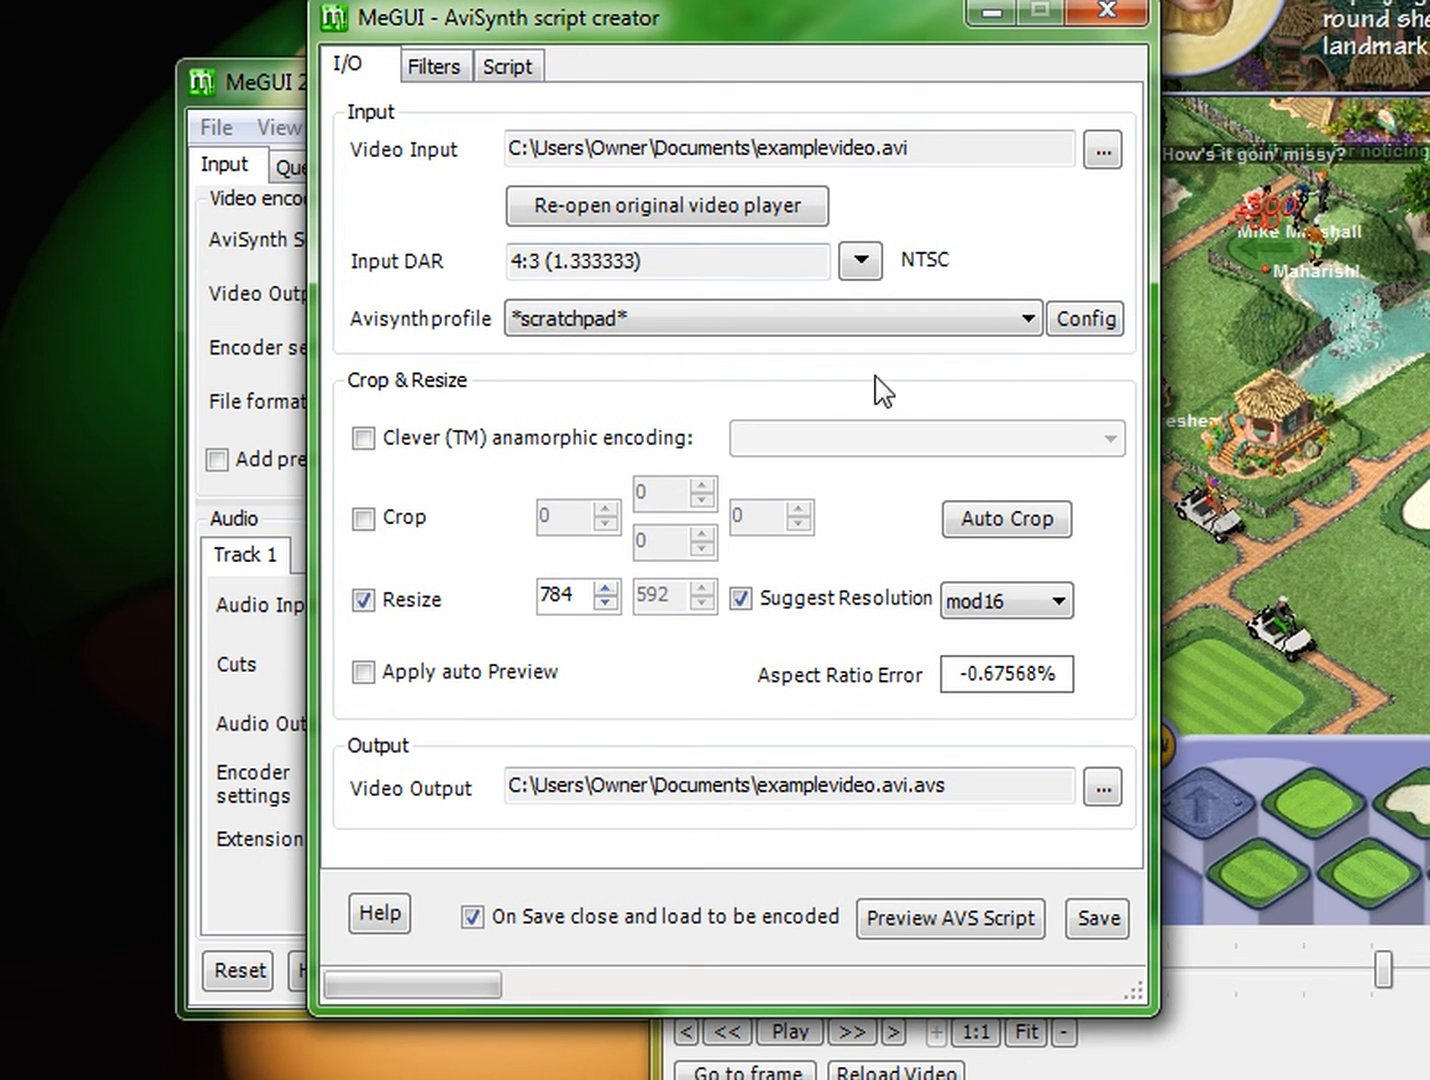
drag(563, 19, 590, 48)
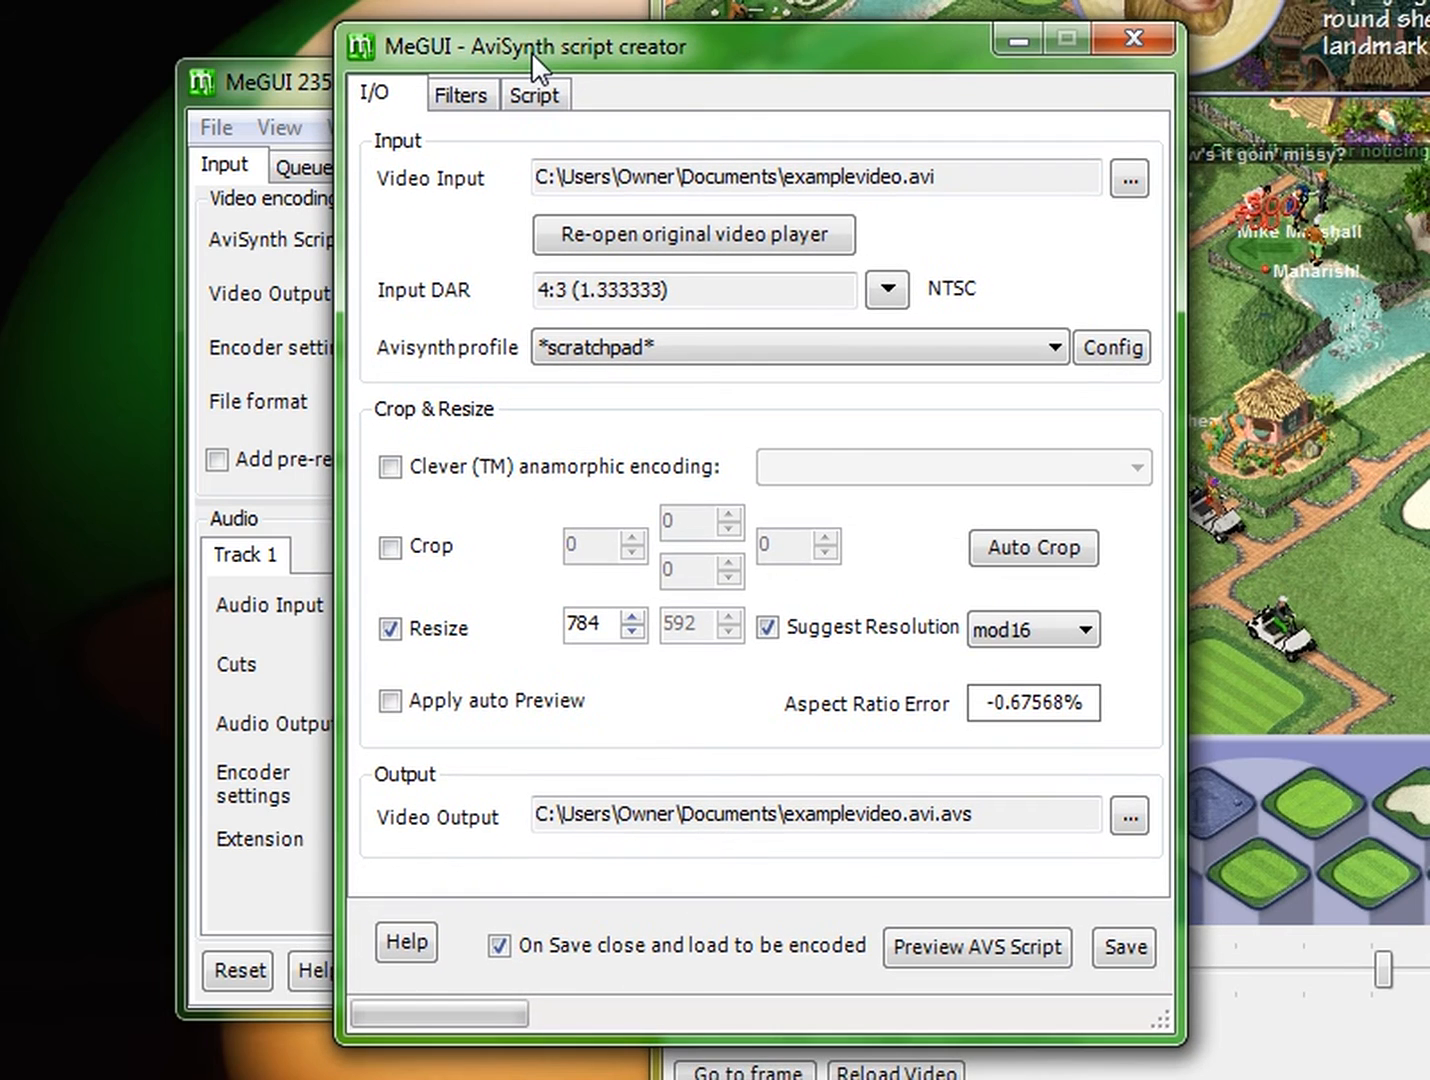
Step: Enable Upsizing allowed in the AviSynth profile's extra setup configuration and confirm
click(1103, 360)
drag(940, 171, 1076, 156)
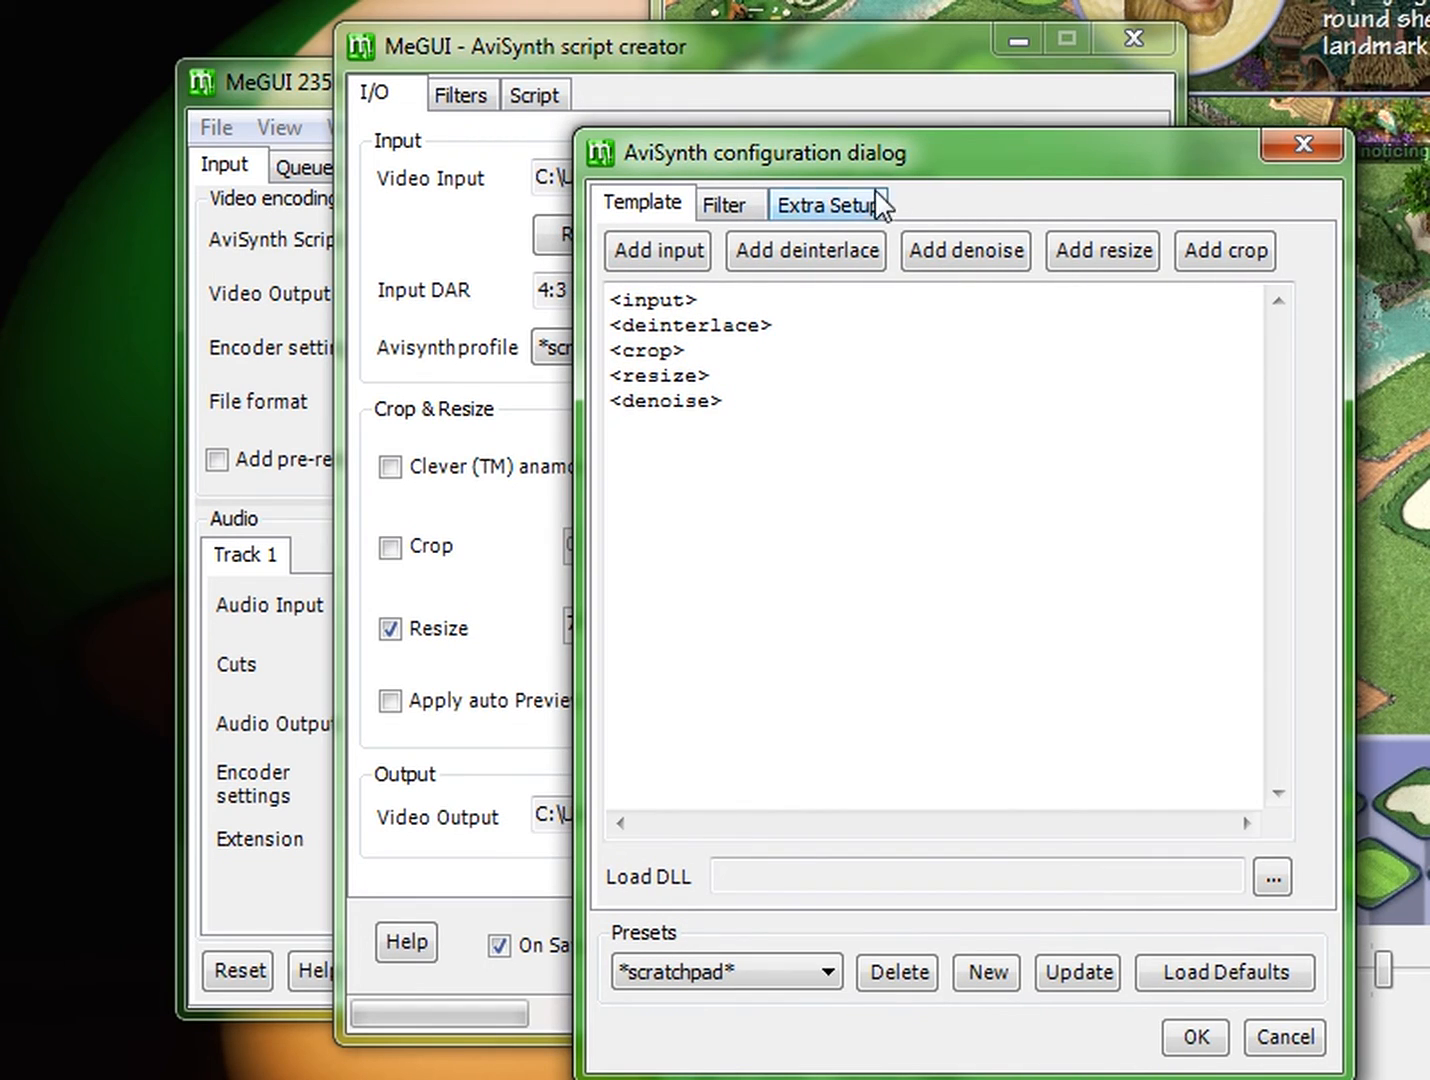
click(823, 205)
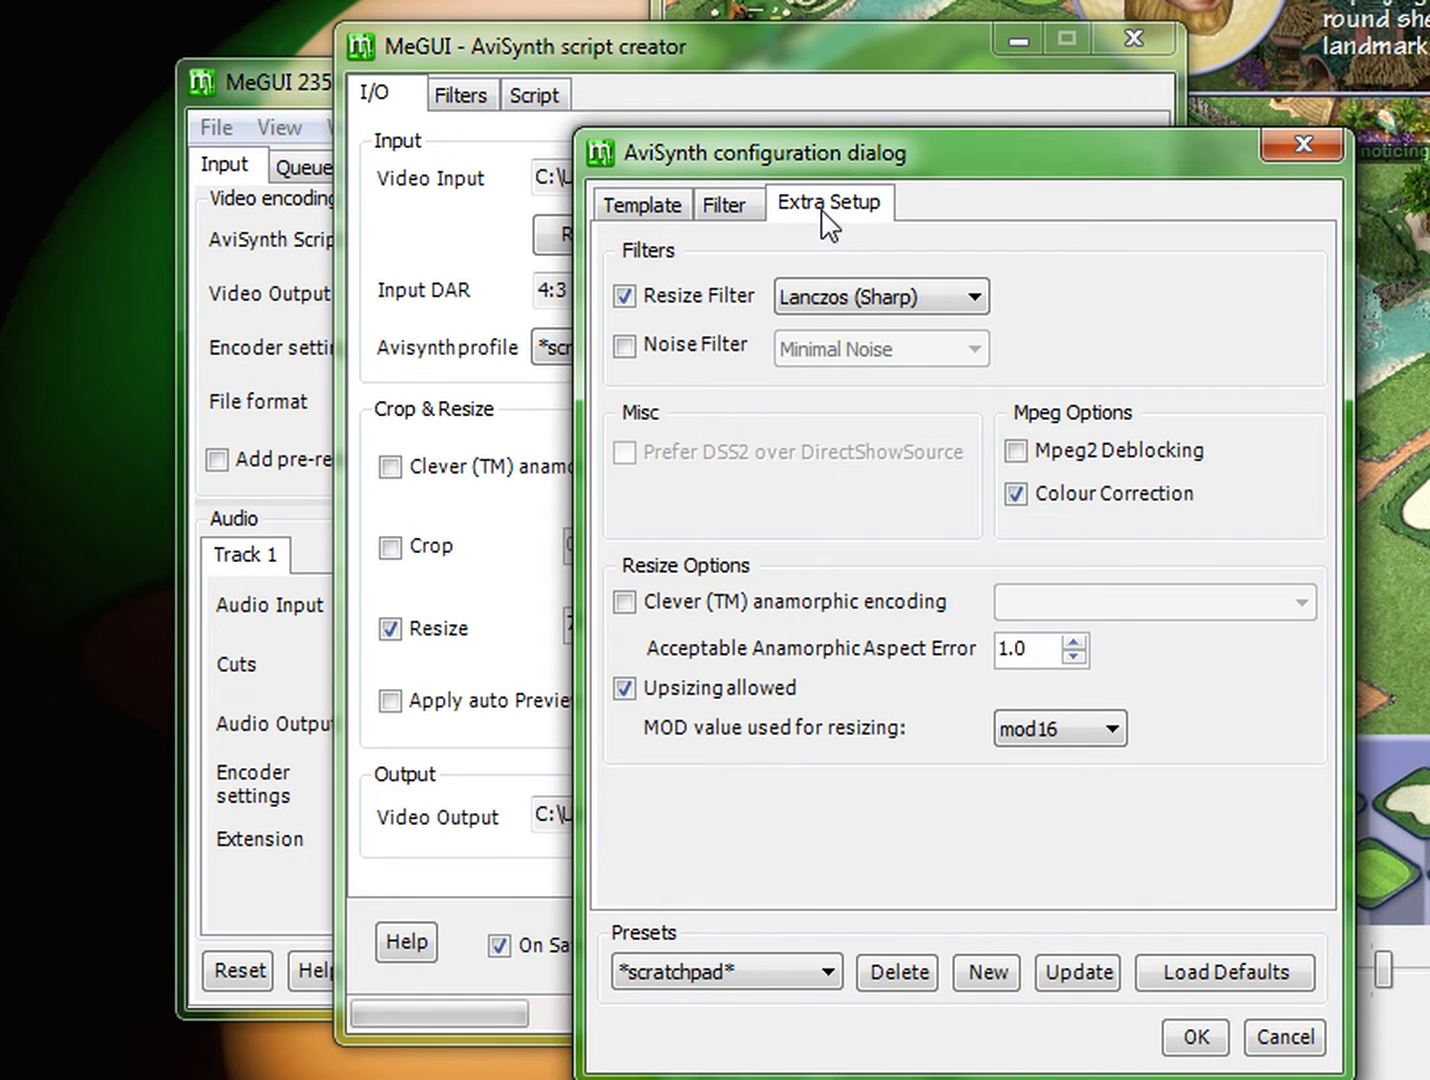
click(624, 688)
click(624, 688)
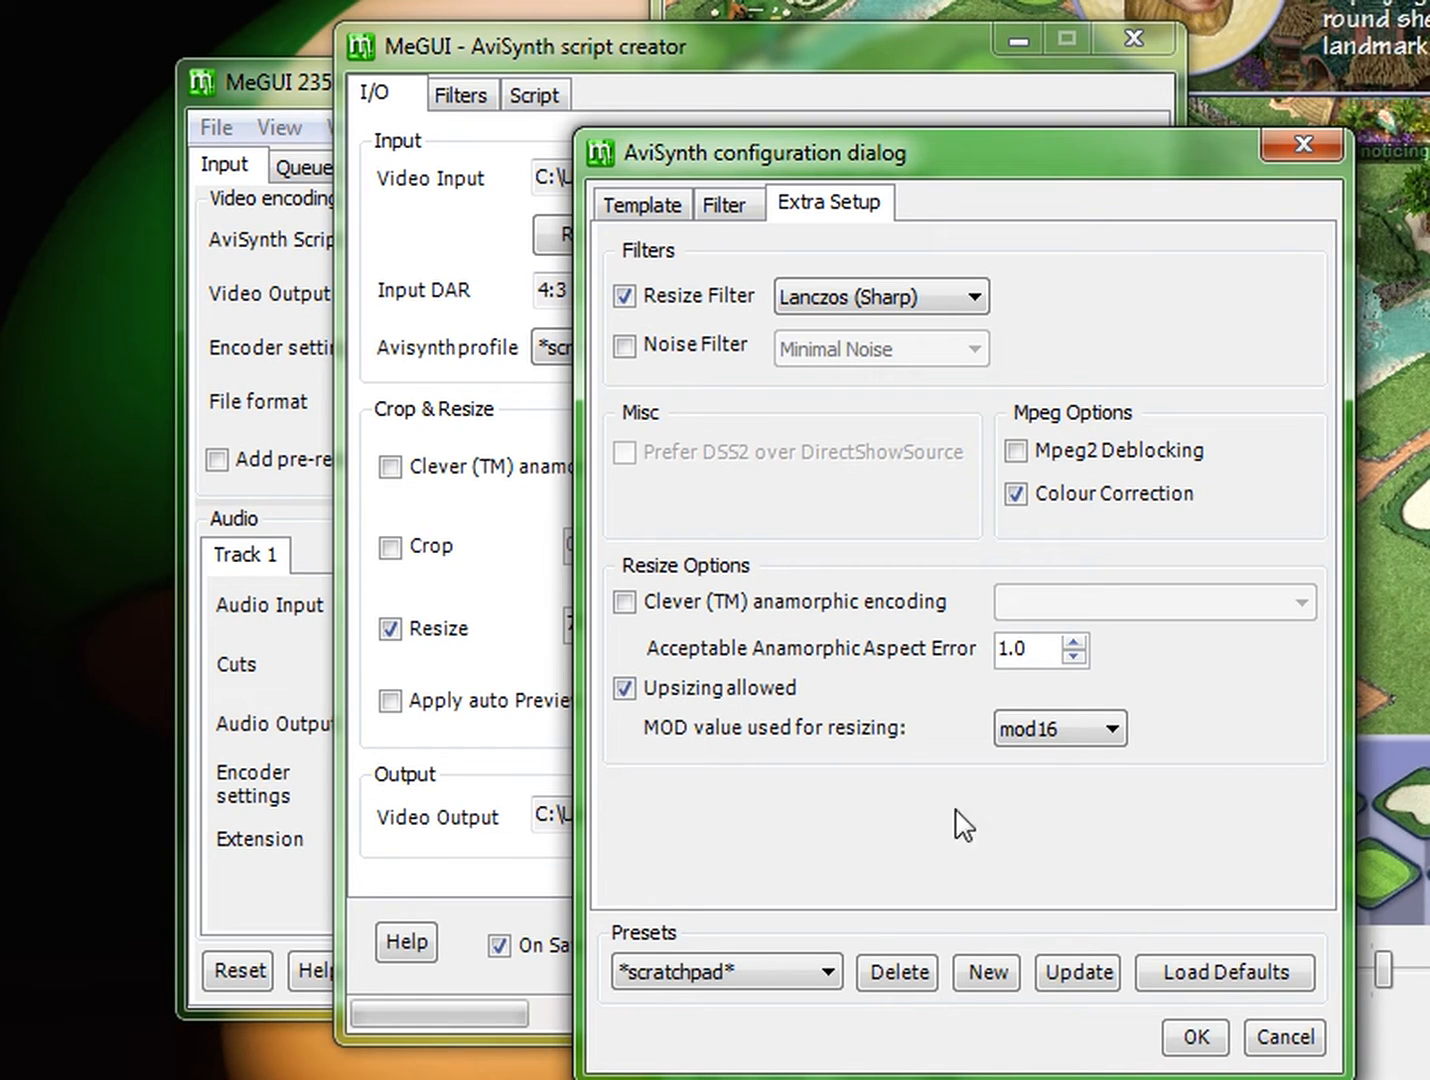
click(1192, 1037)
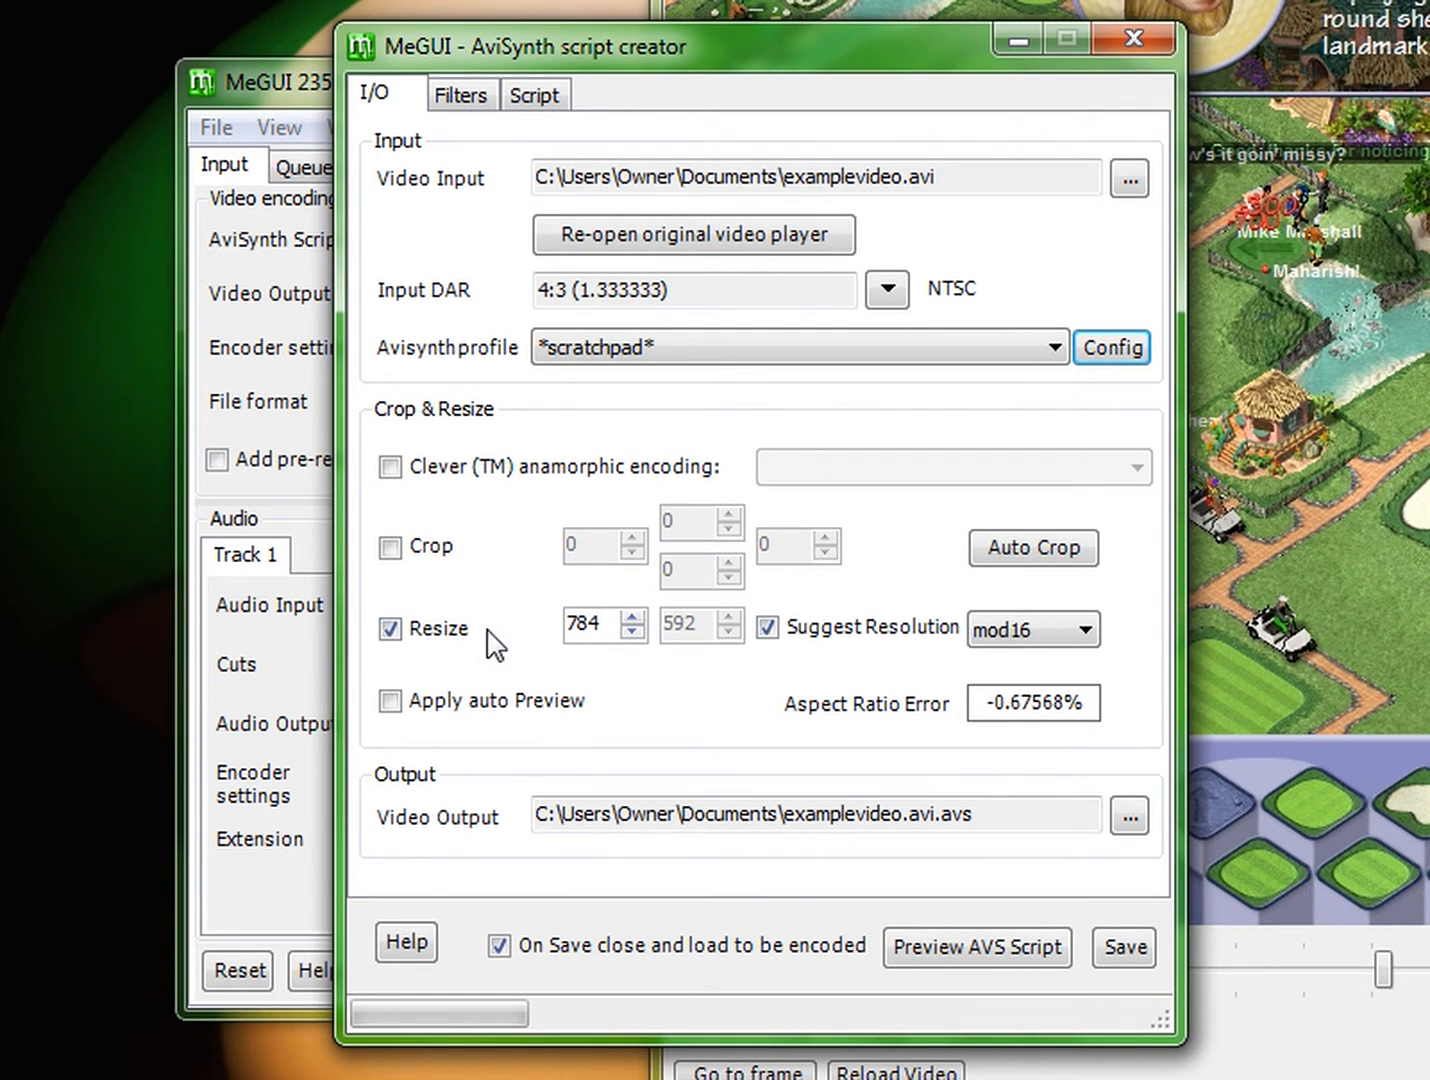
Step: Set the resize width to 1440 and save the AviSynth script for encoding
drag(632, 620, 632, 620)
click(632, 620)
click(632, 620)
click(632, 620)
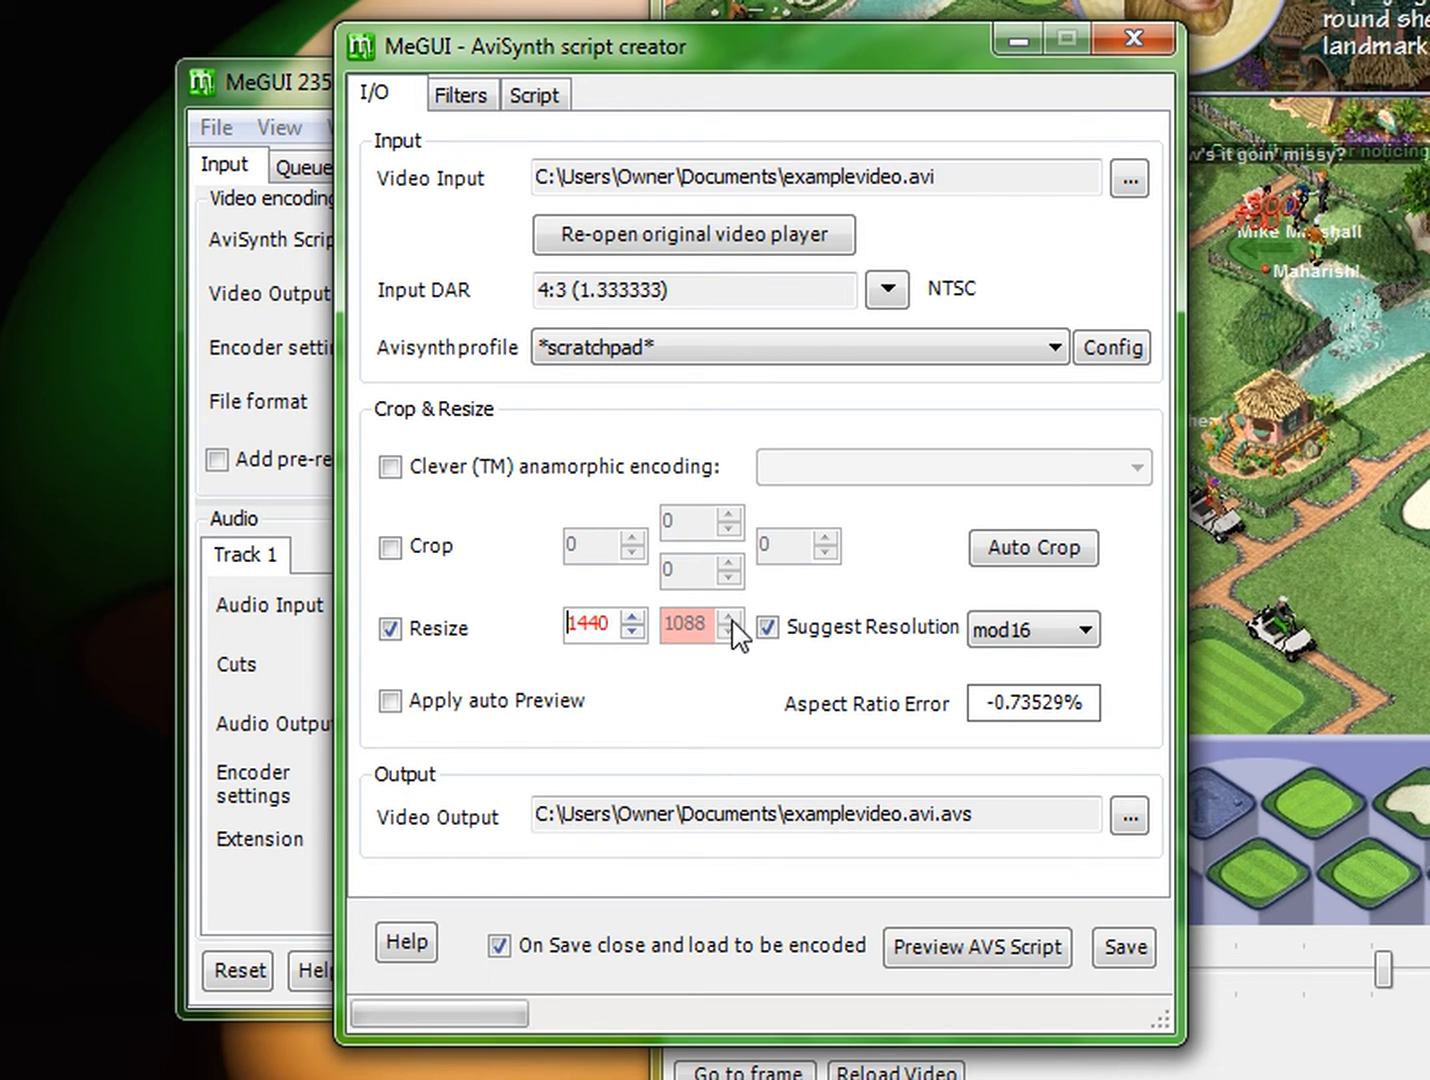
click(633, 634)
click(633, 618)
click(640, 617)
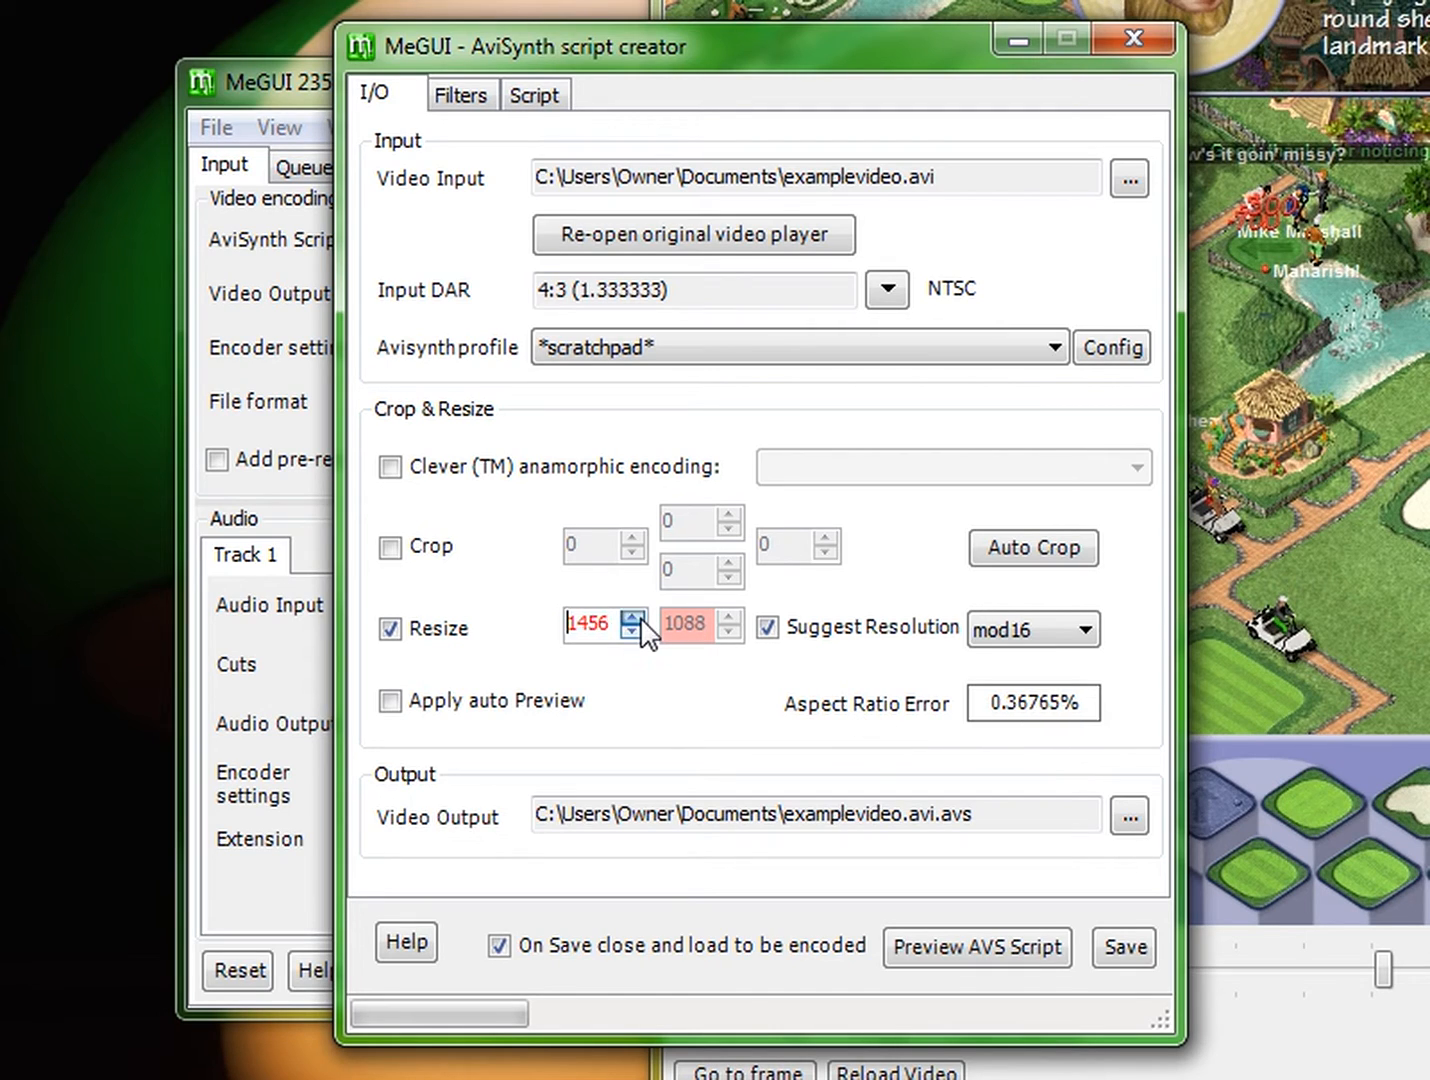
click(632, 617)
click(632, 632)
click(632, 632)
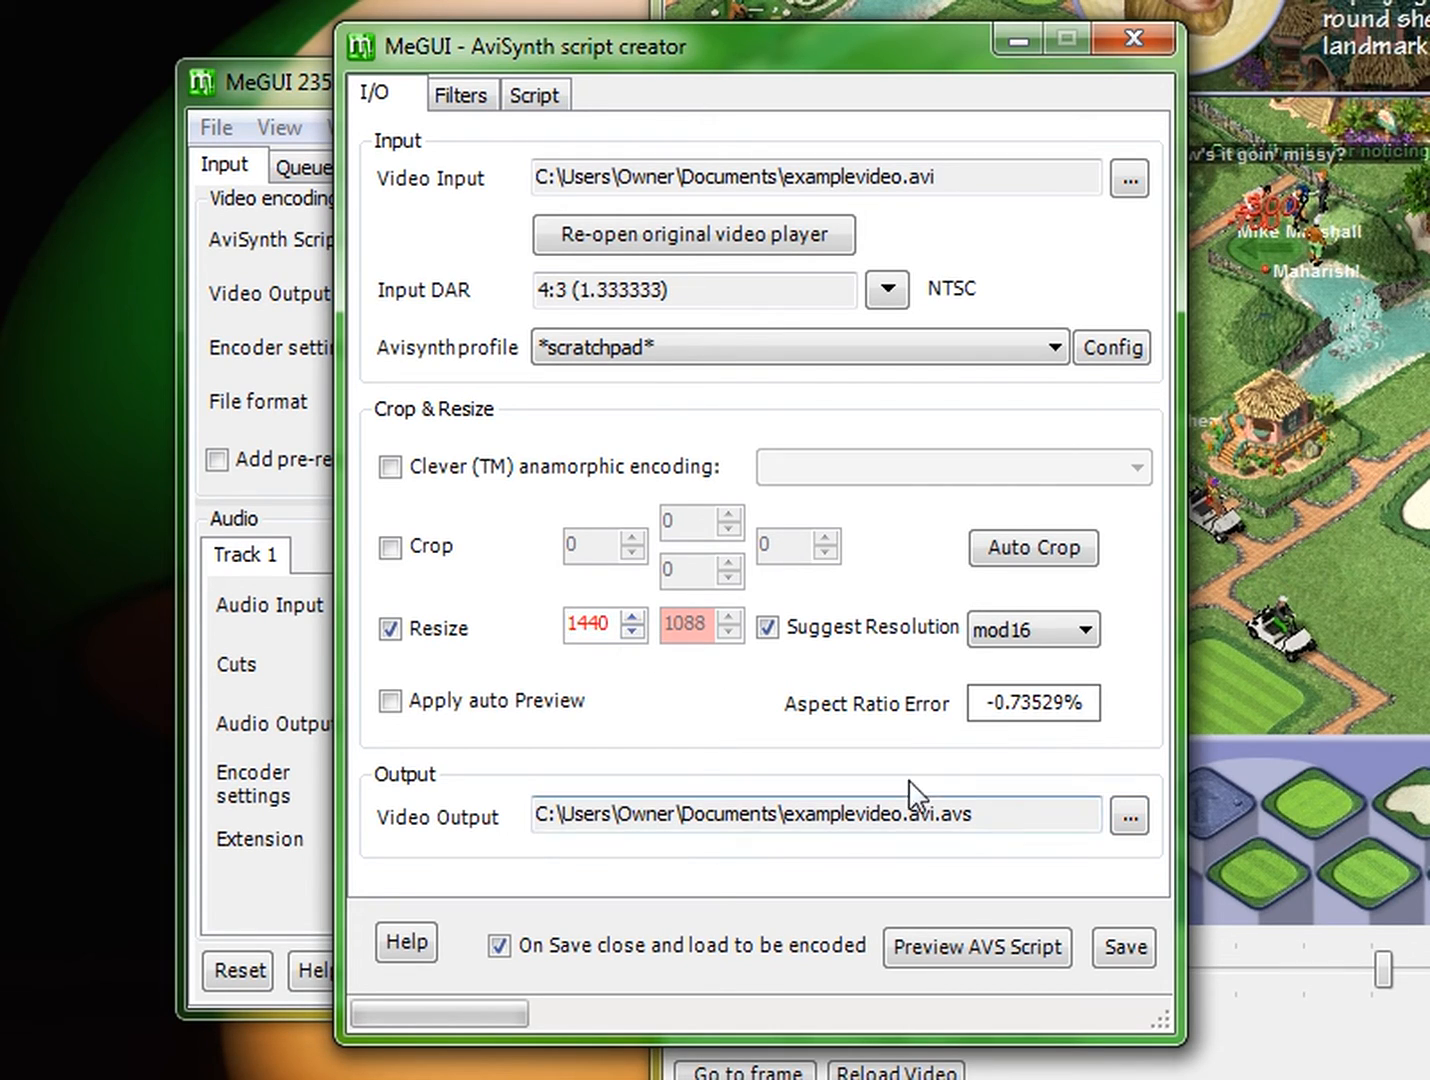
click(1123, 946)
key(alt+Tab)
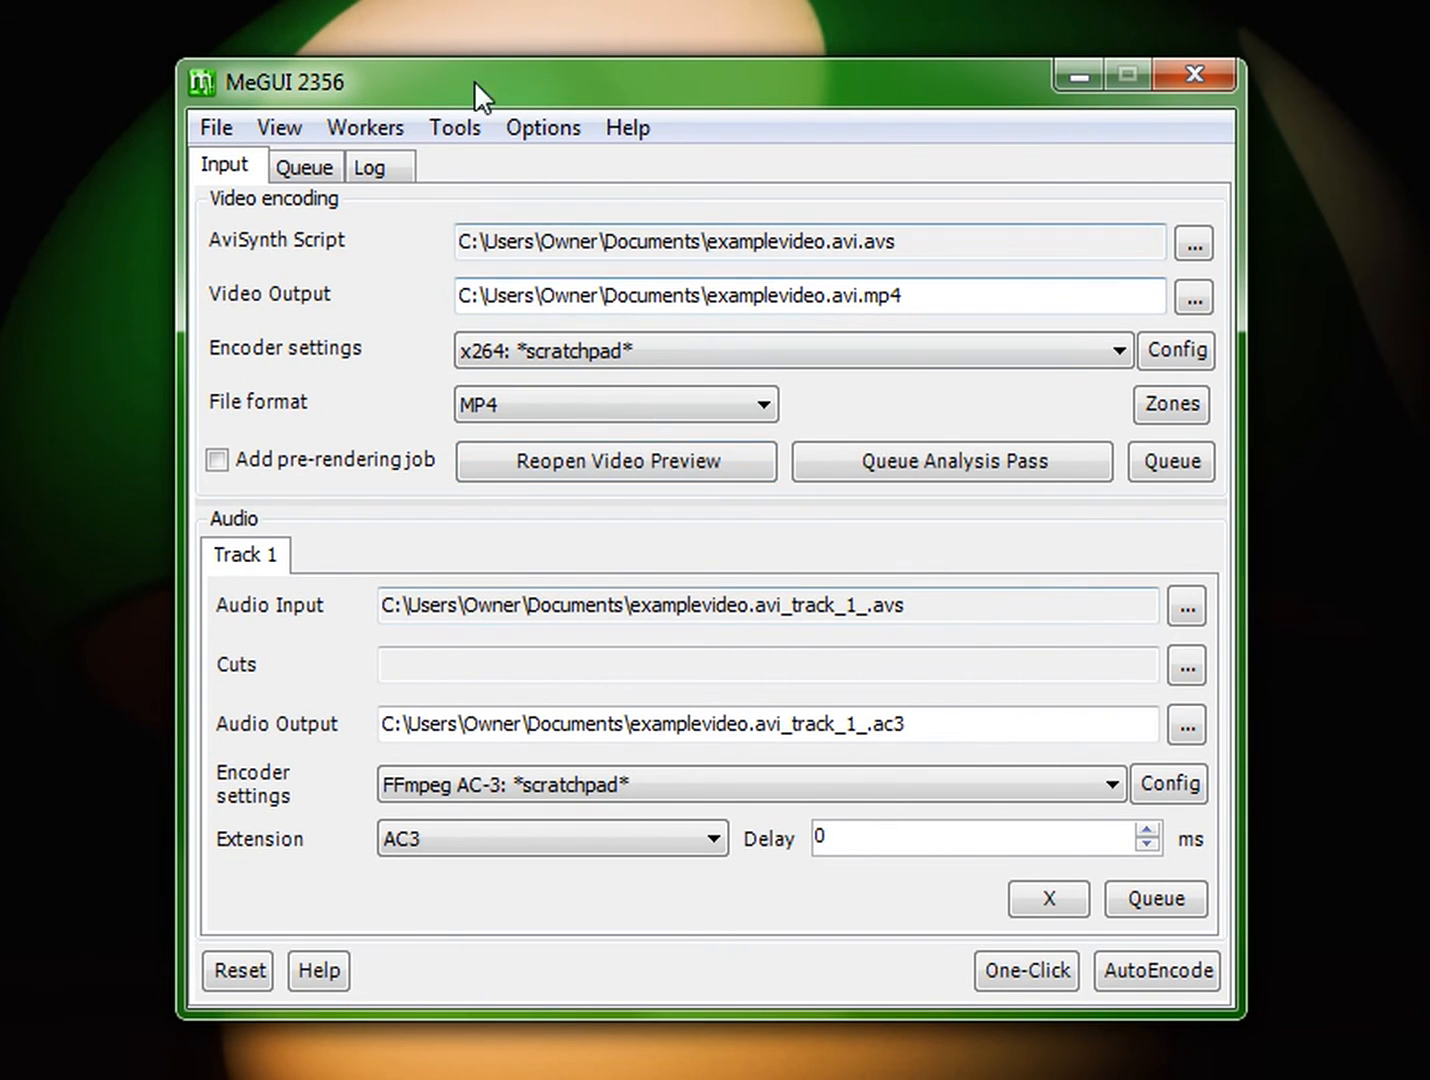
click(1186, 606)
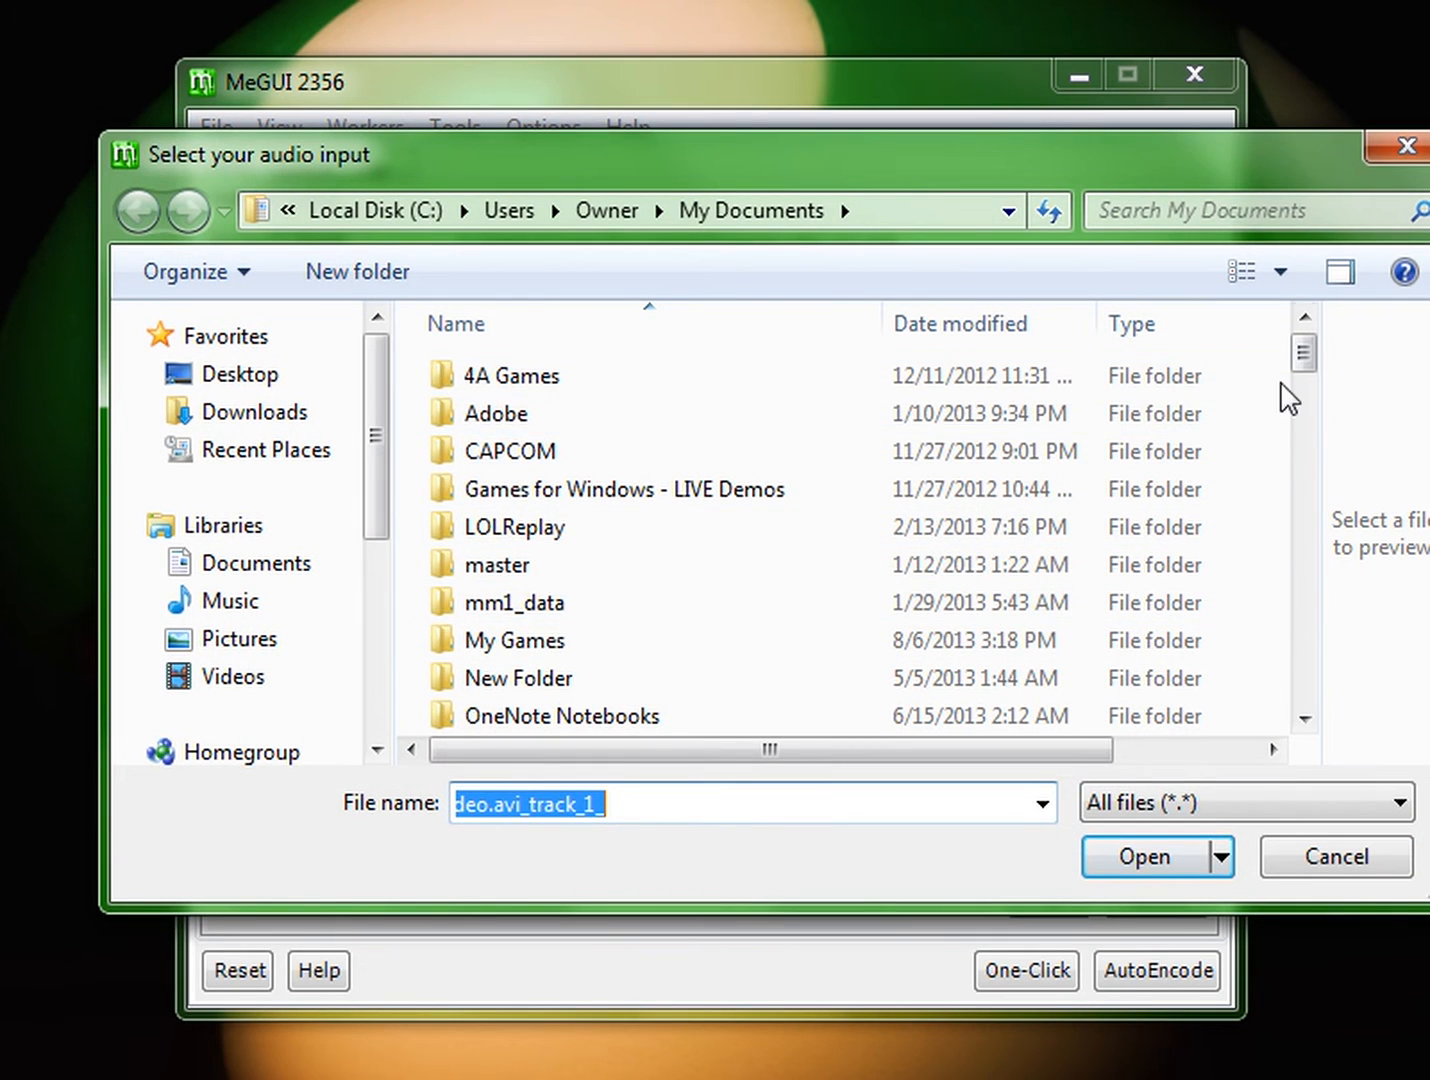
scroll(1280, 396, down, 2)
drag(1308, 393, 1306, 730)
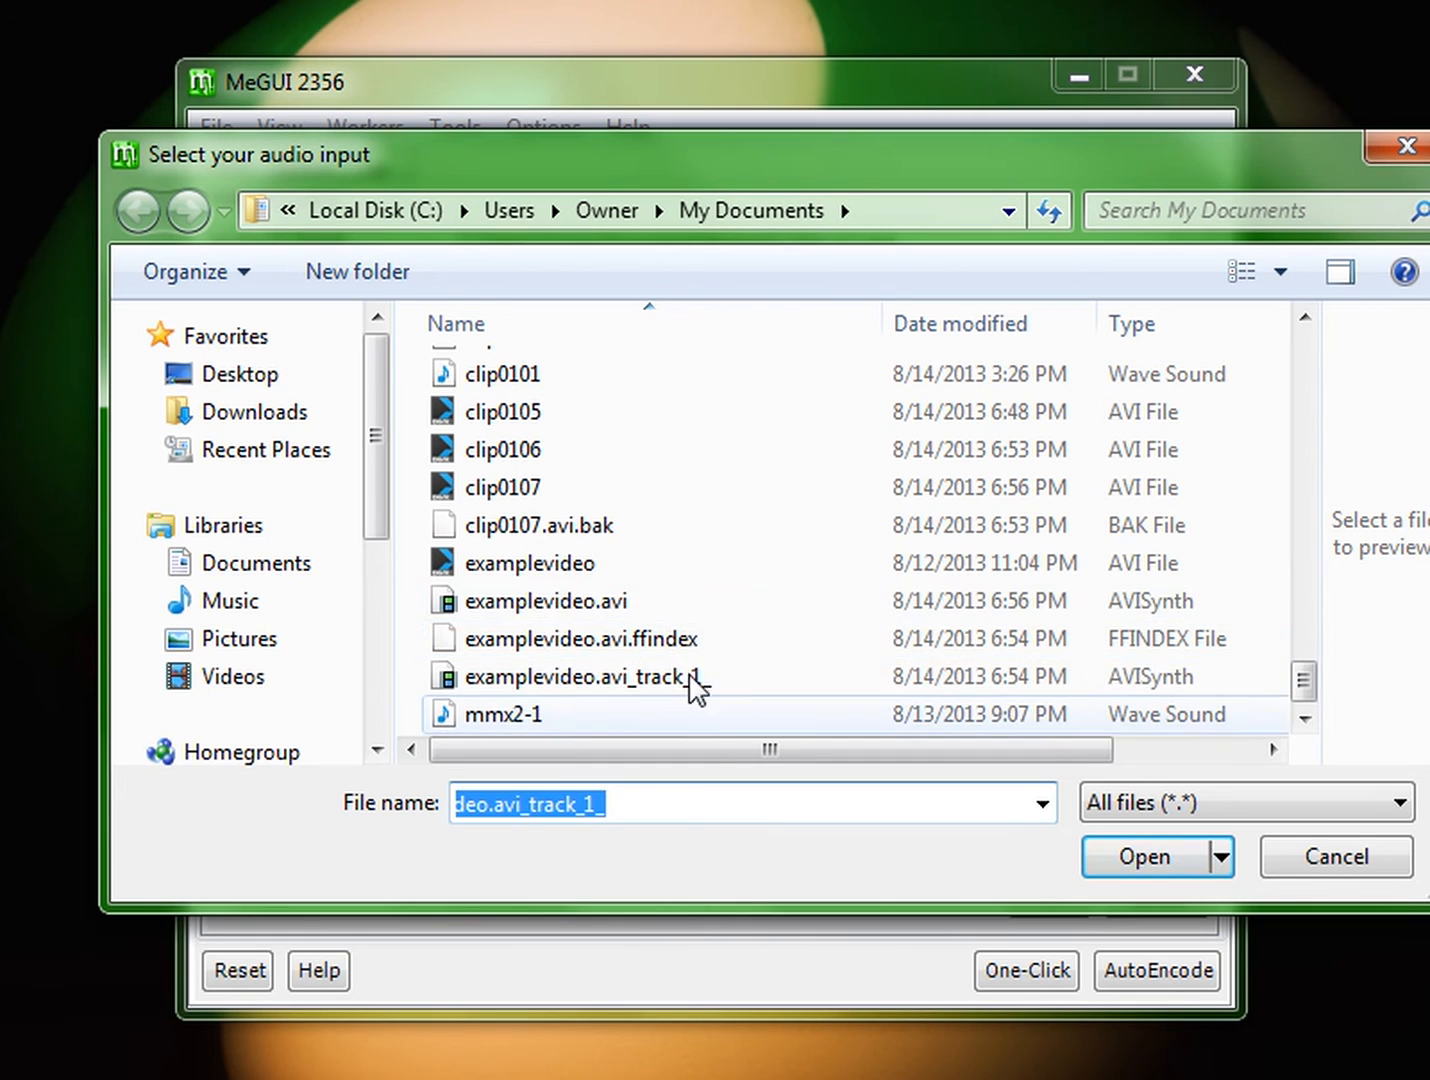
click(1314, 862)
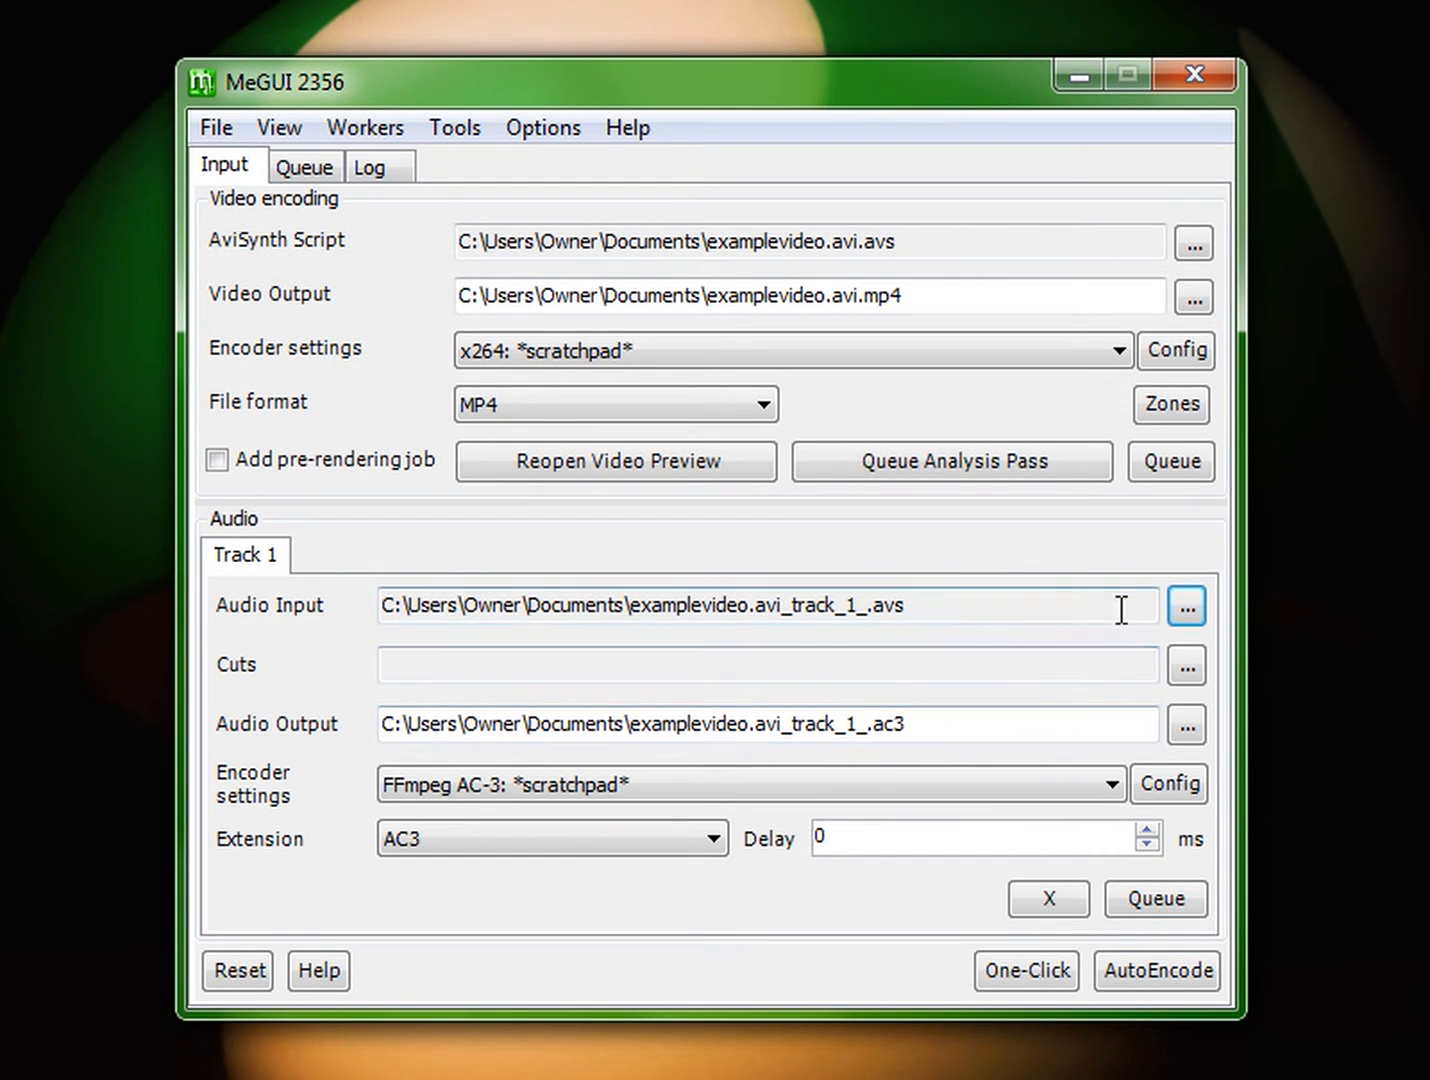
Step: Start AutoEncode, set an average bitrate of 4000 kbit/s, and queue the encoding job
click(1172, 972)
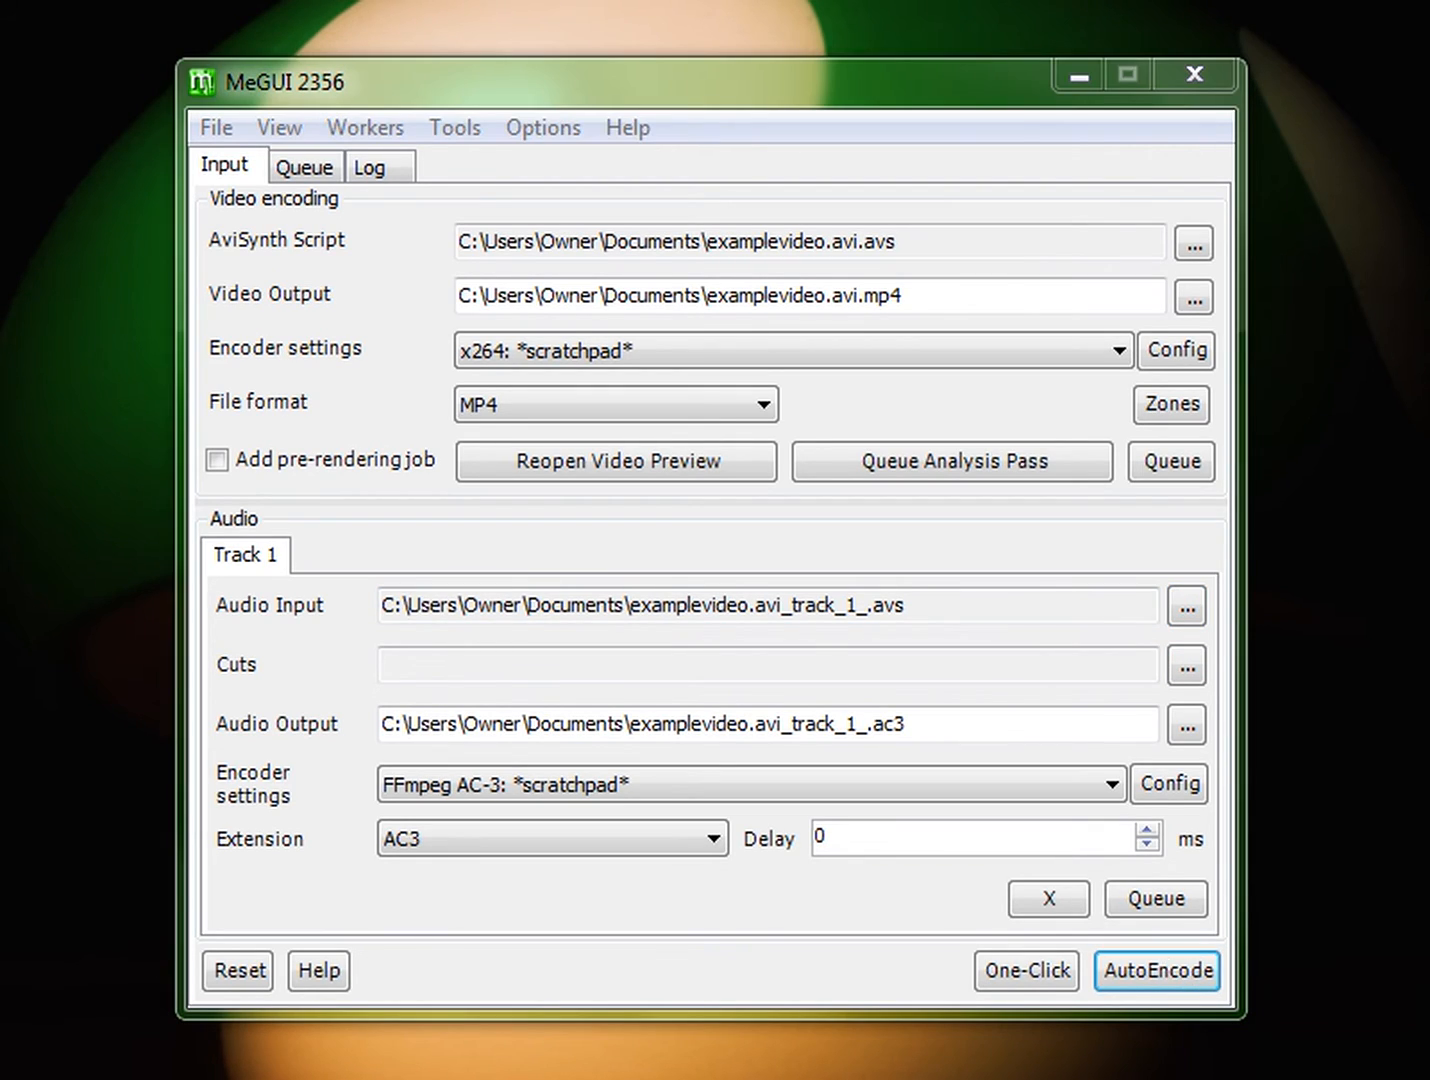
drag(917, 154, 1005, 237)
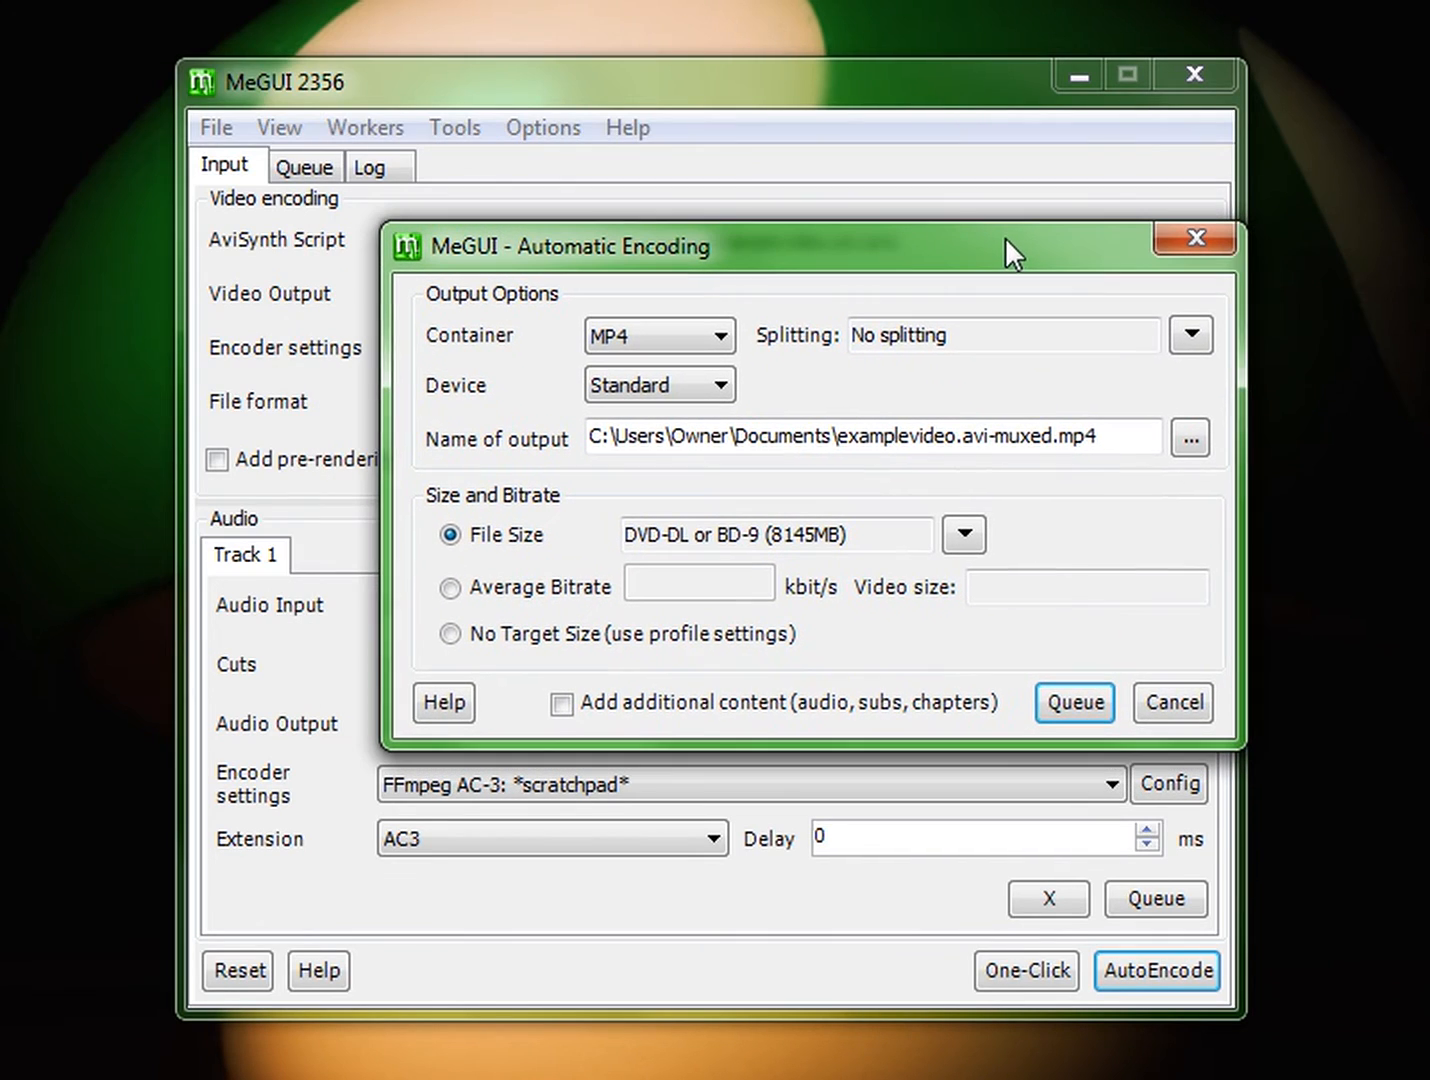
click(553, 595)
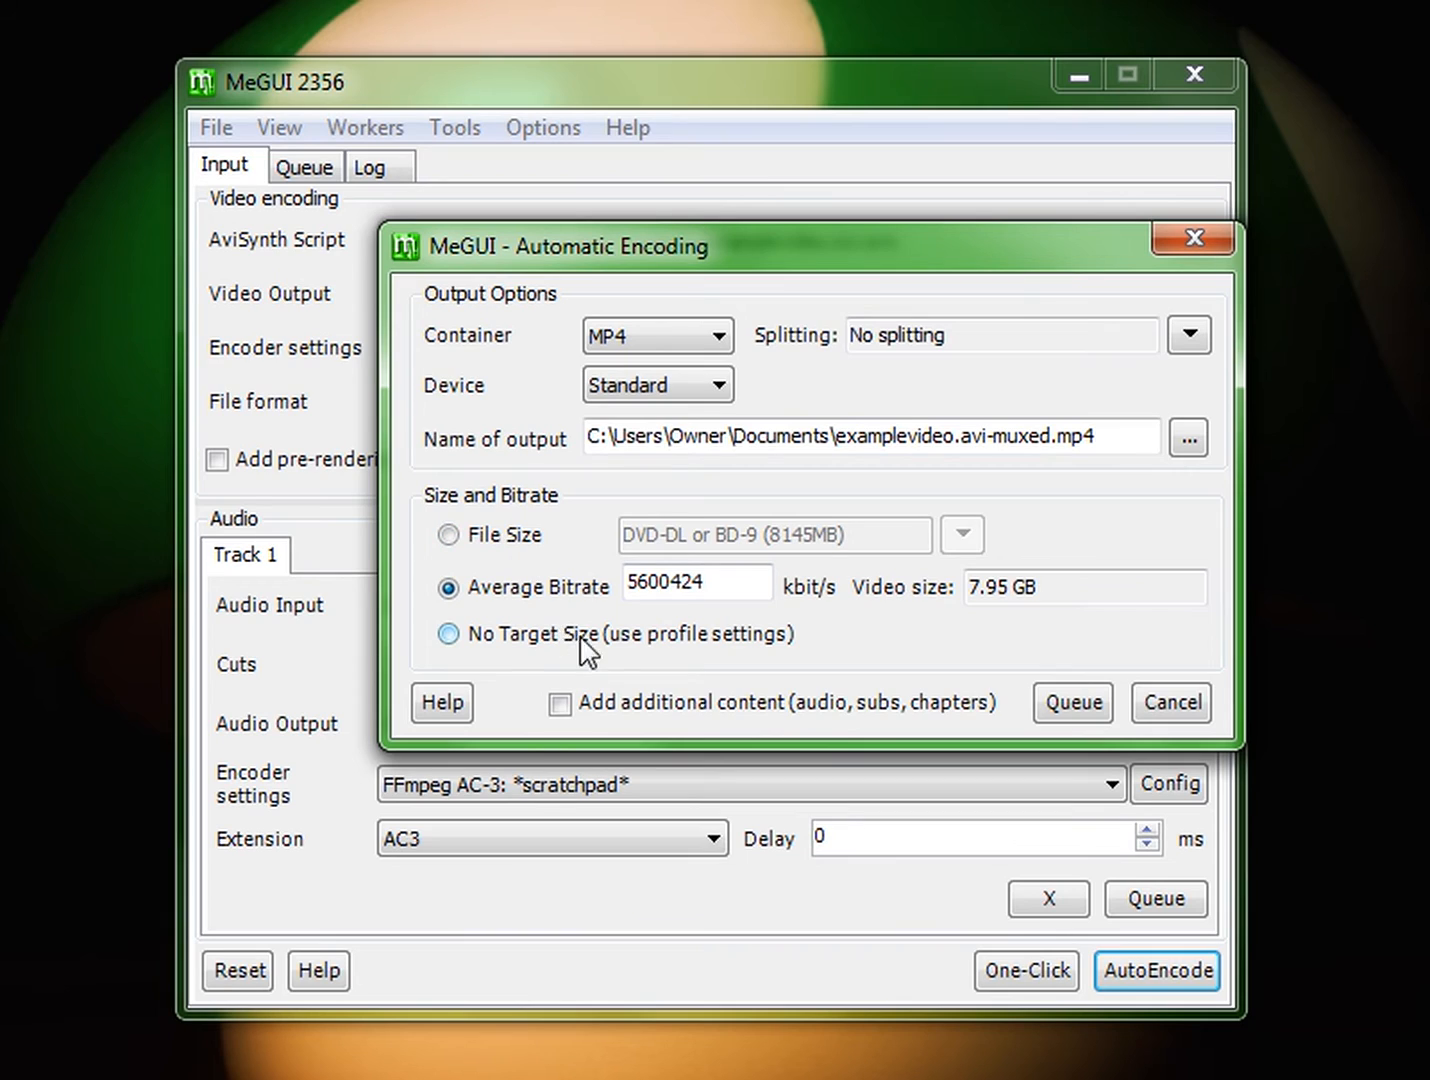
double_click(728, 575)
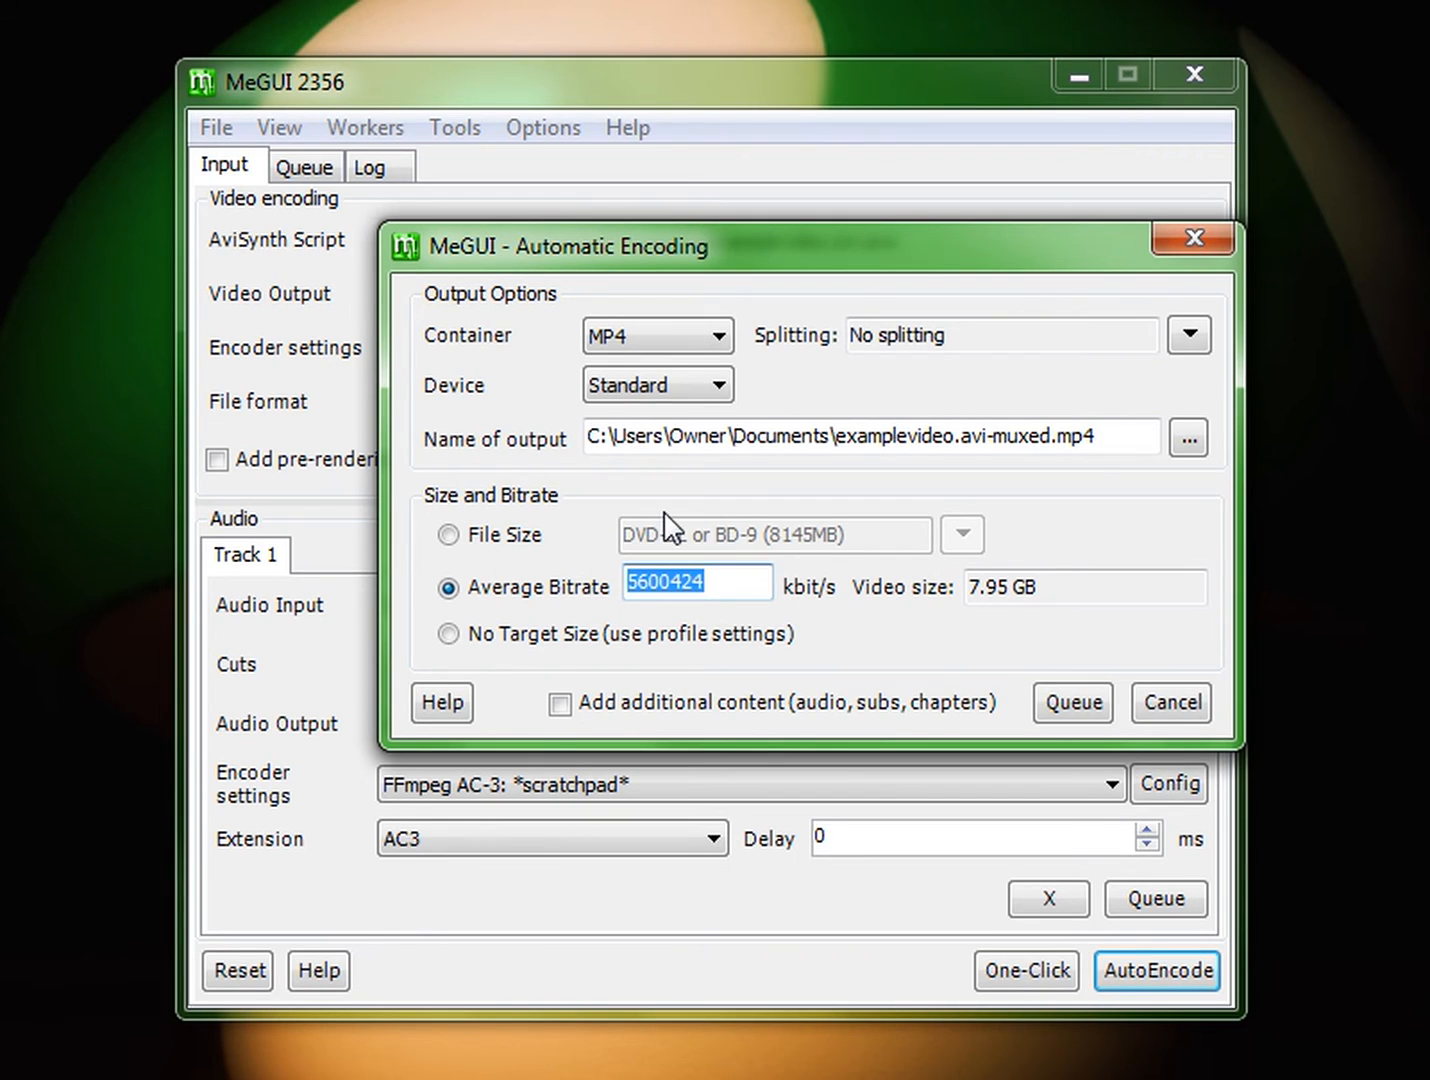
text(3000)
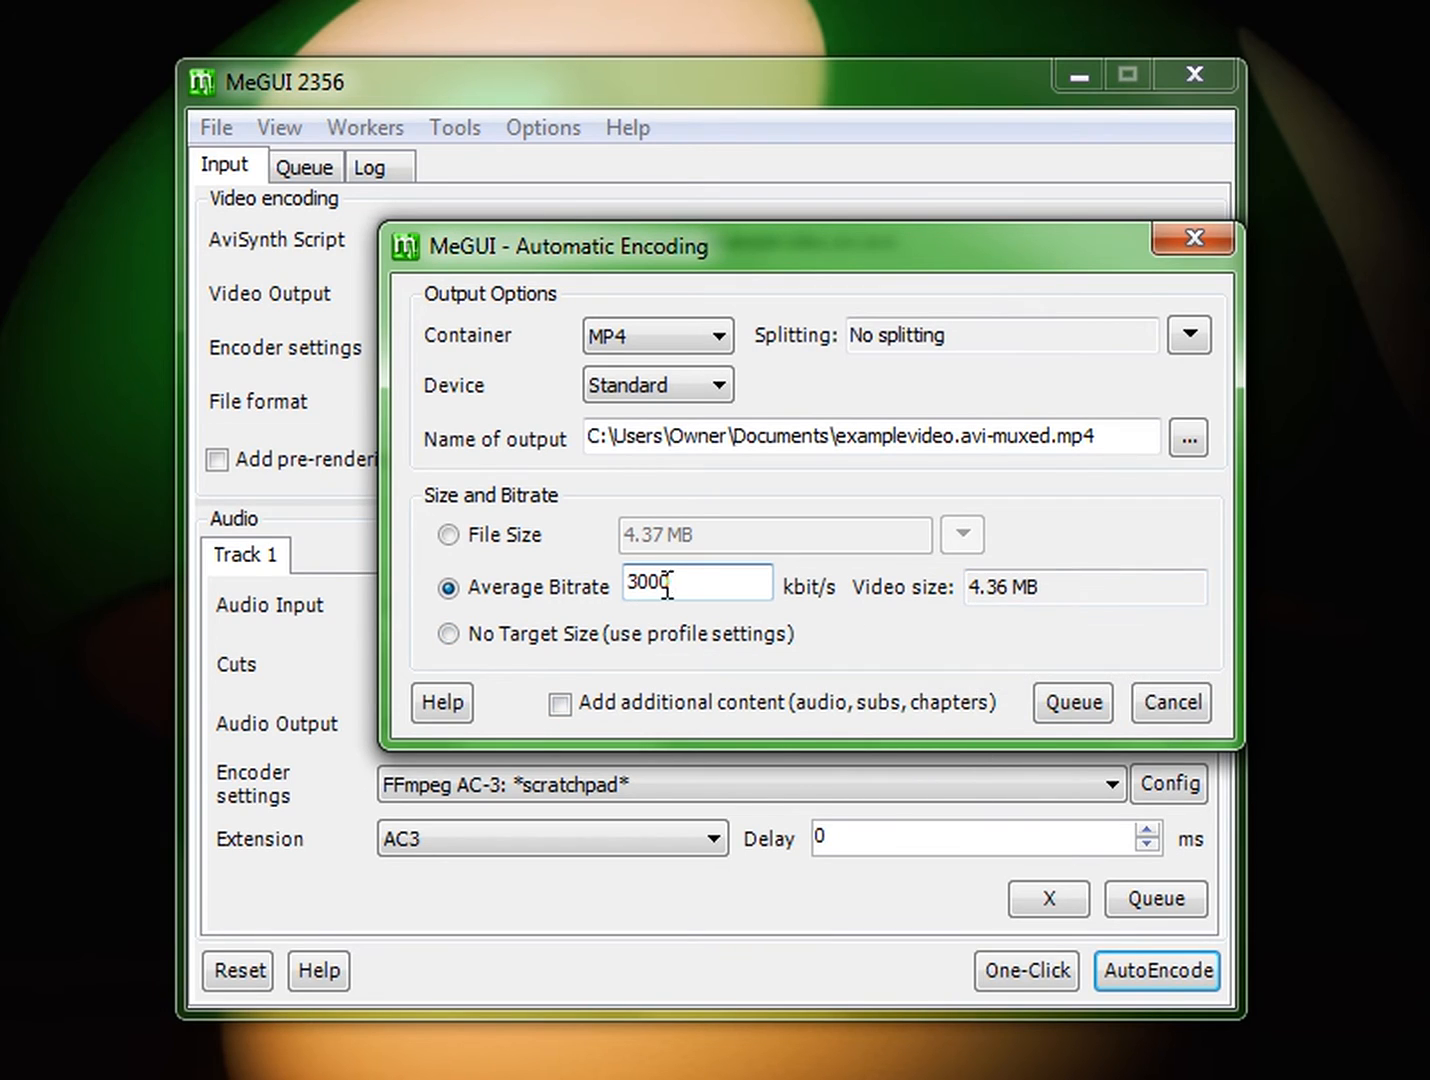
drag(690, 584, 467, 566)
text(4000)
click(1077, 702)
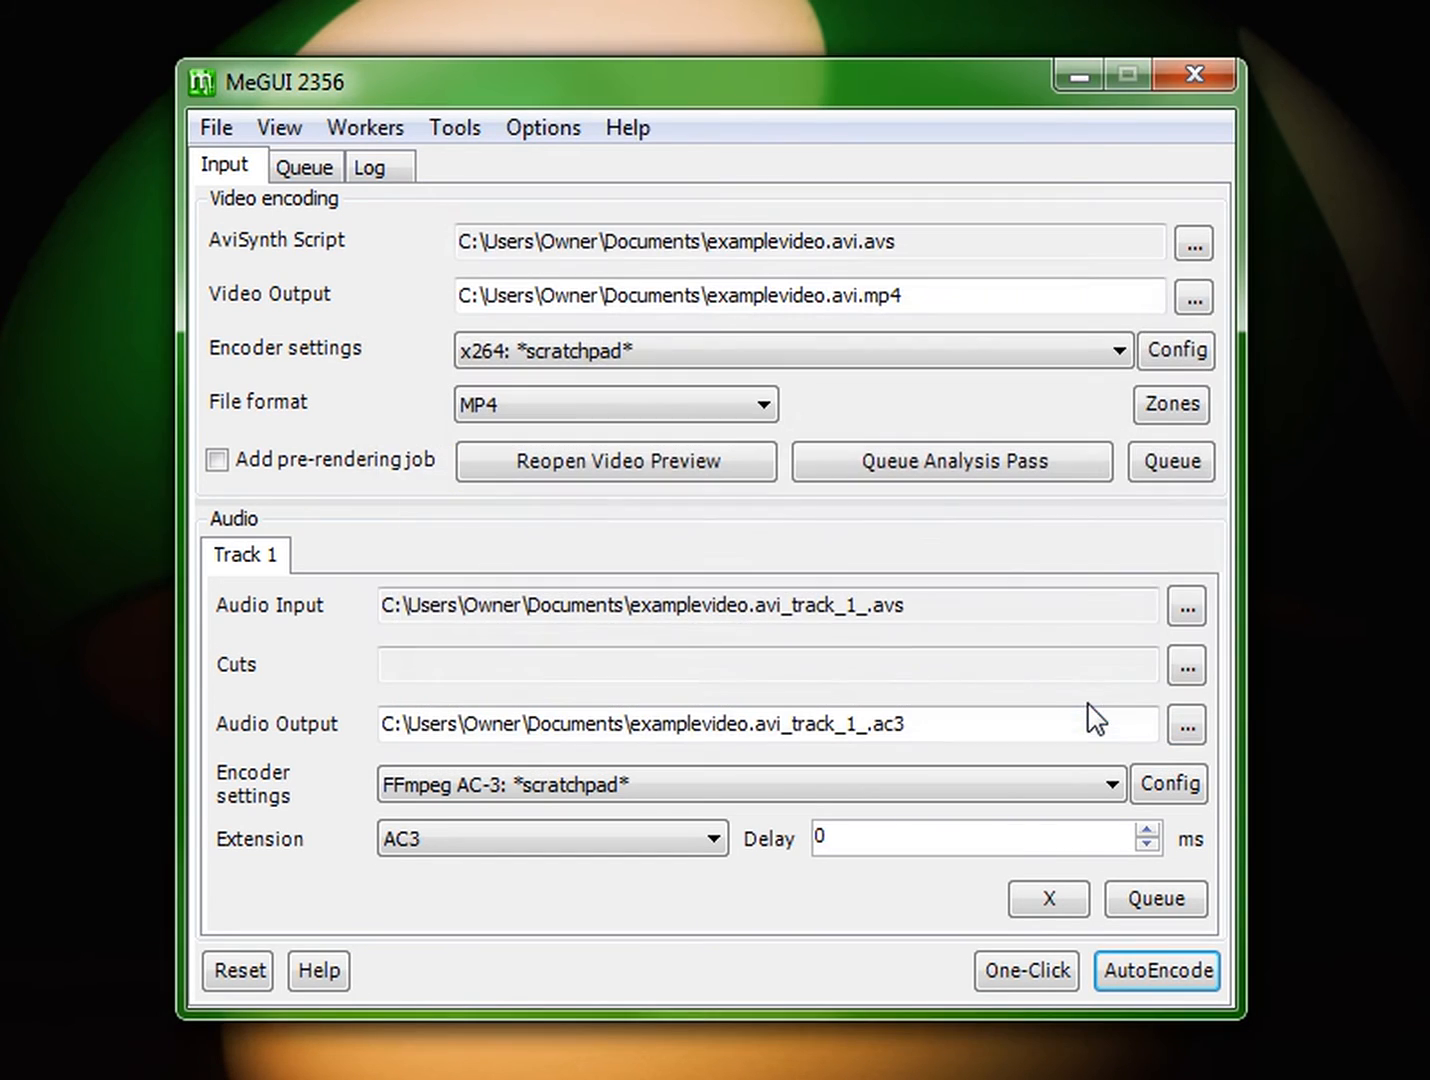
Step: Examine the queued examplevideo jobs and their statuses in the job queue
drag(805, 212, 722, 213)
click(320, 178)
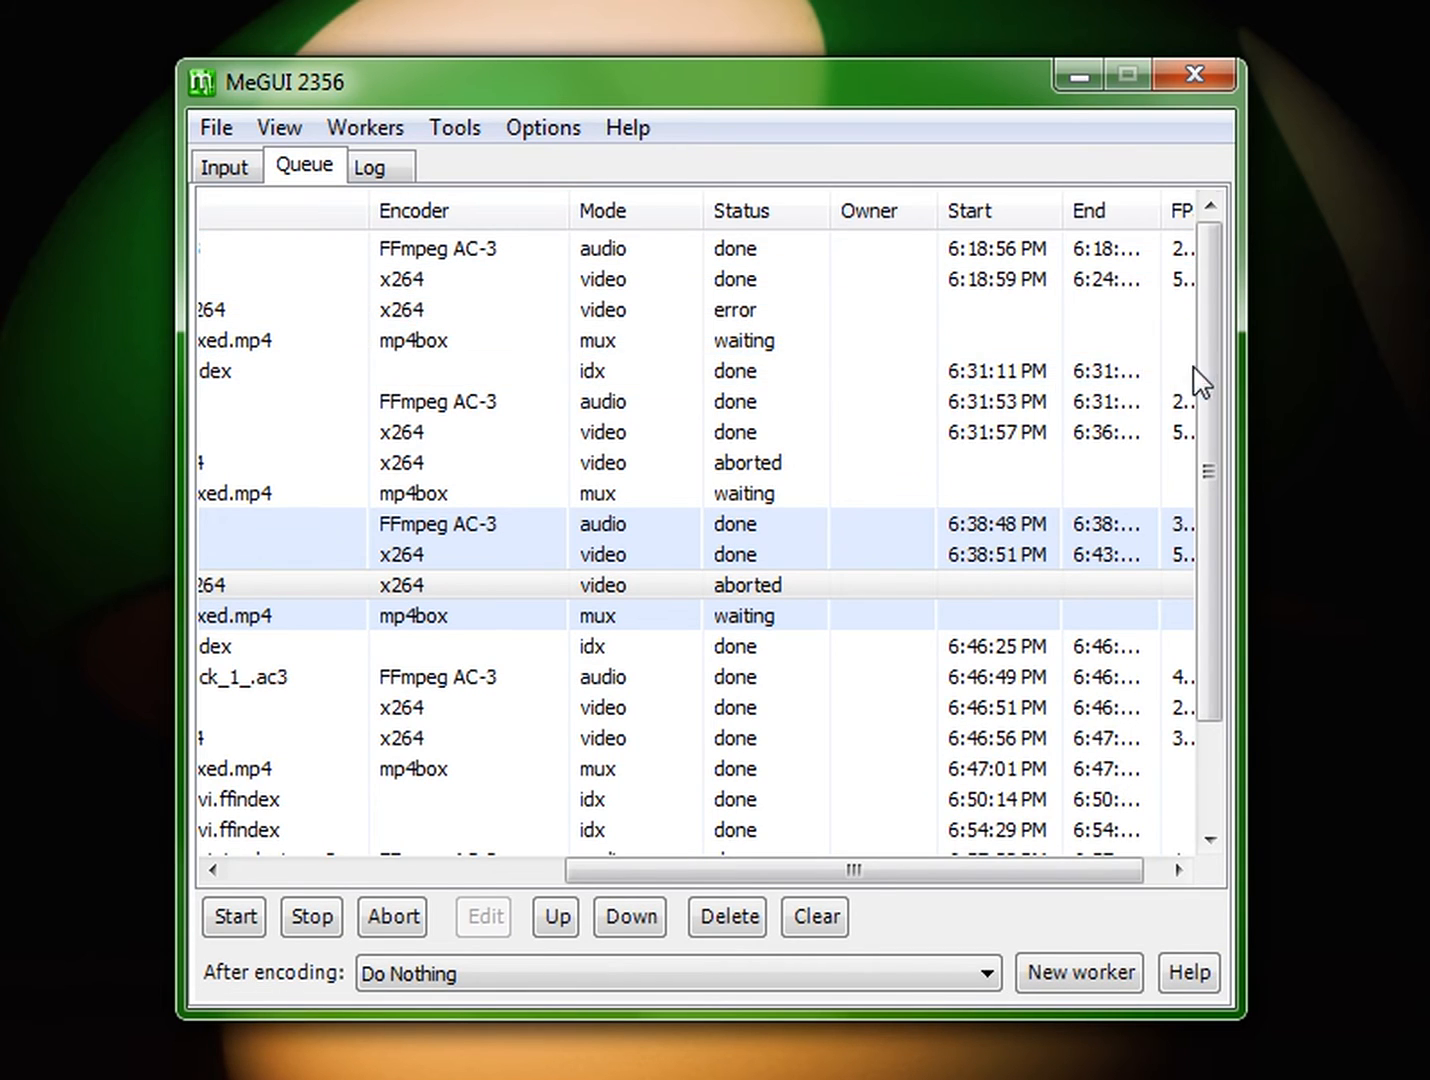
drag(1205, 385, 1207, 505)
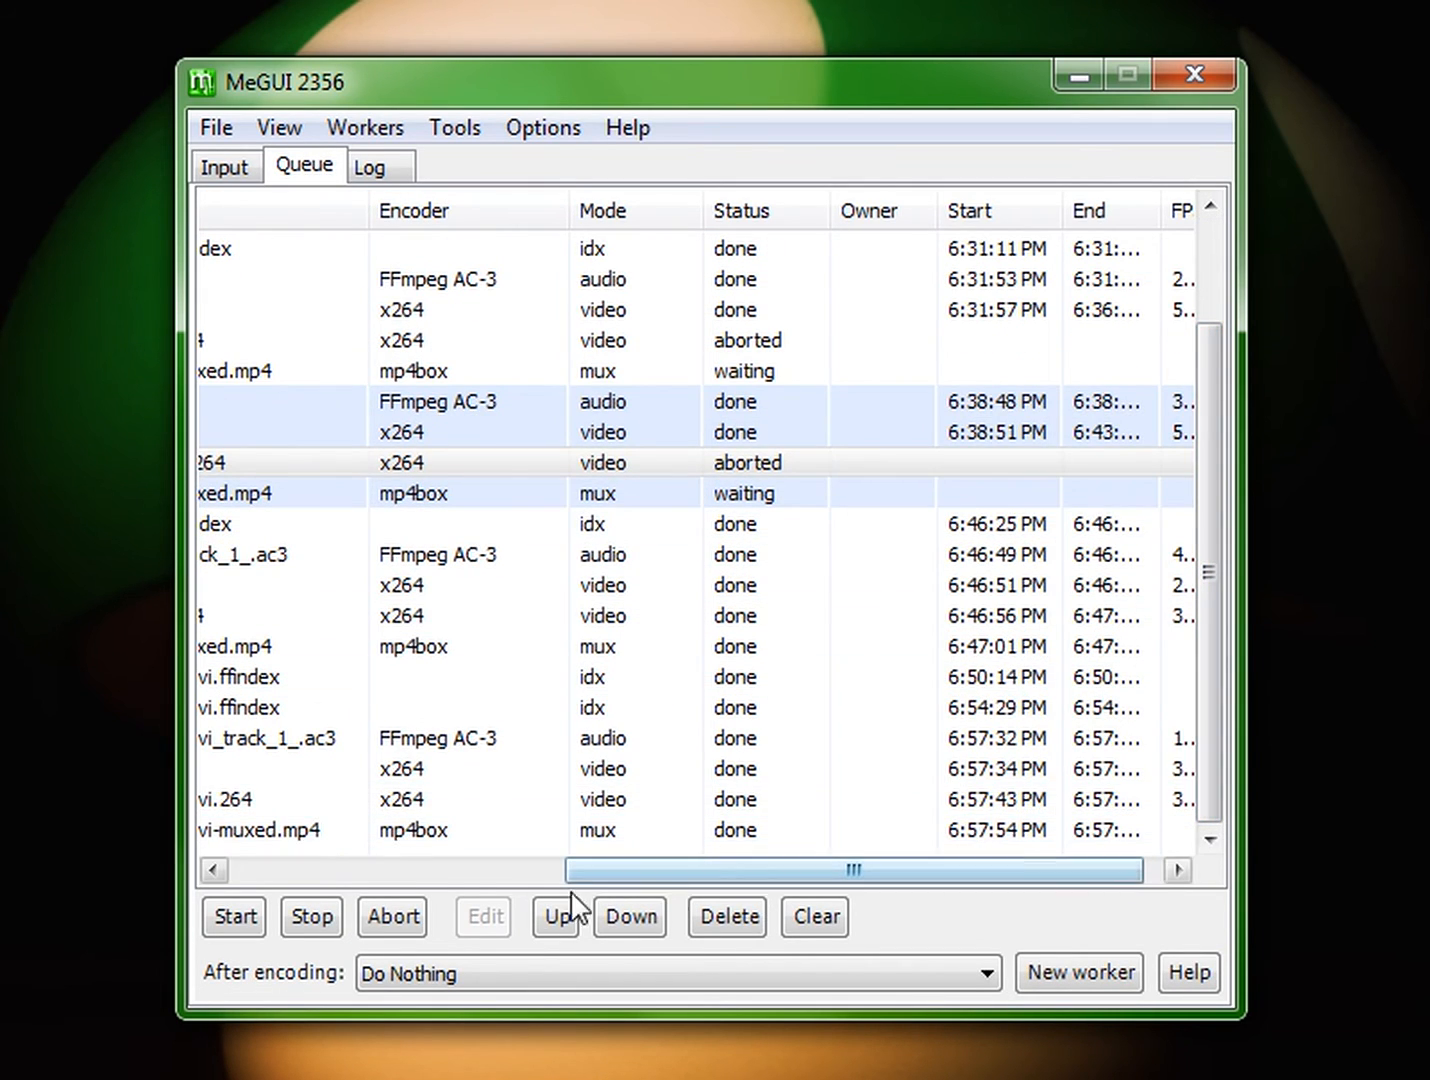
drag(862, 868, 728, 896)
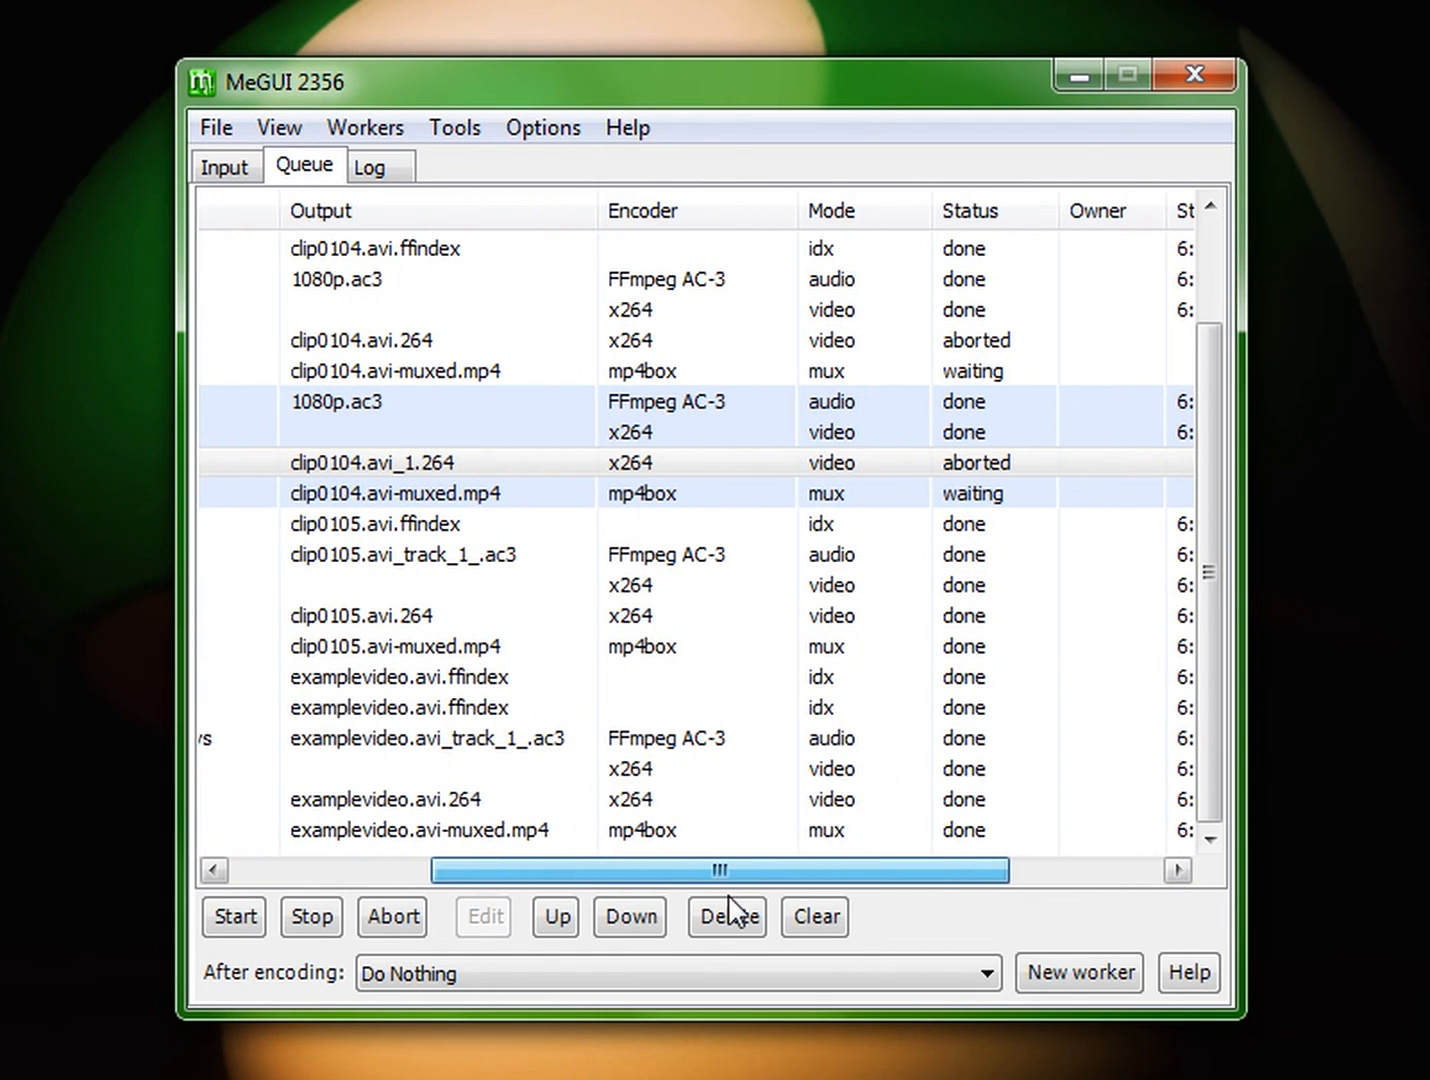
click(819, 740)
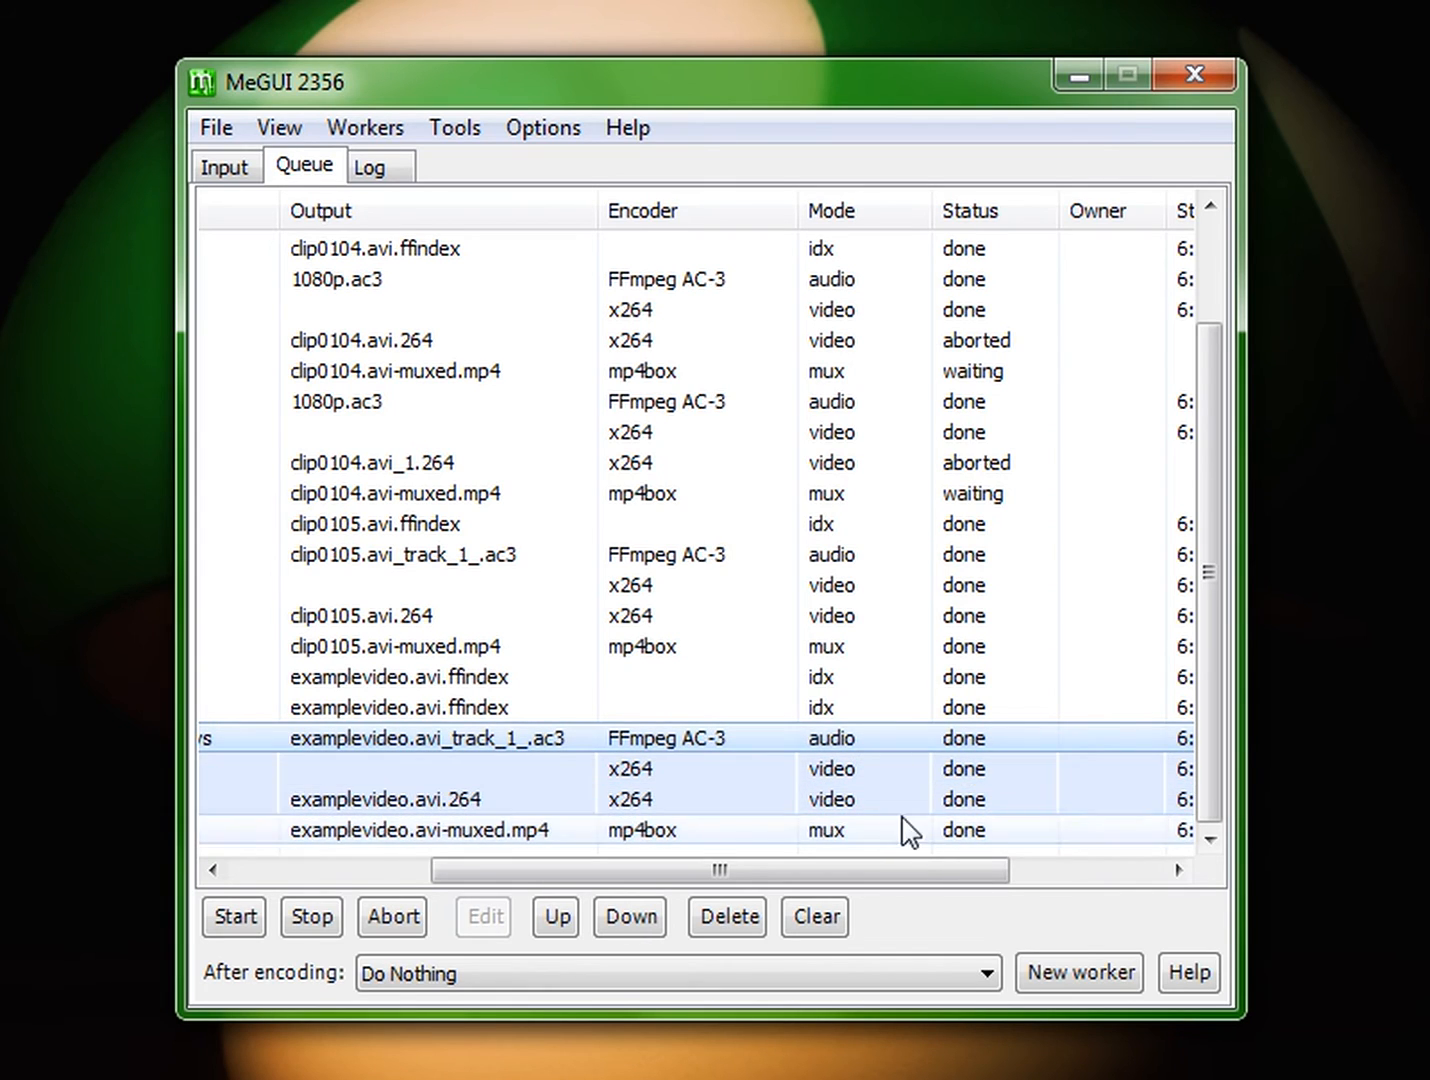
click(224, 167)
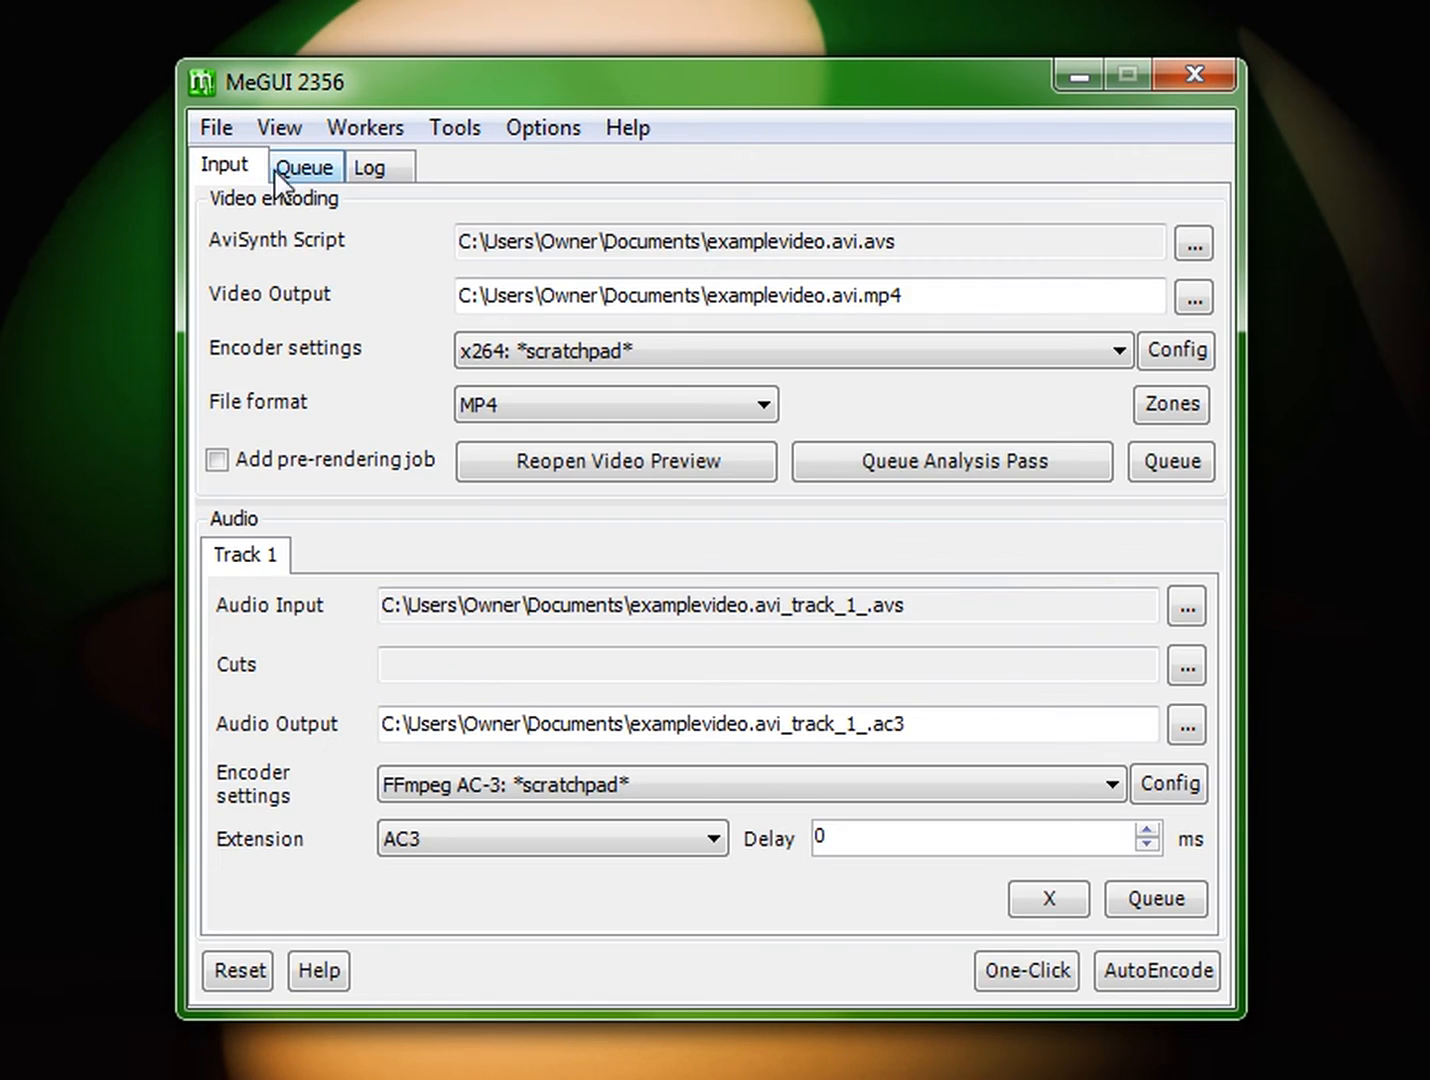
click(302, 170)
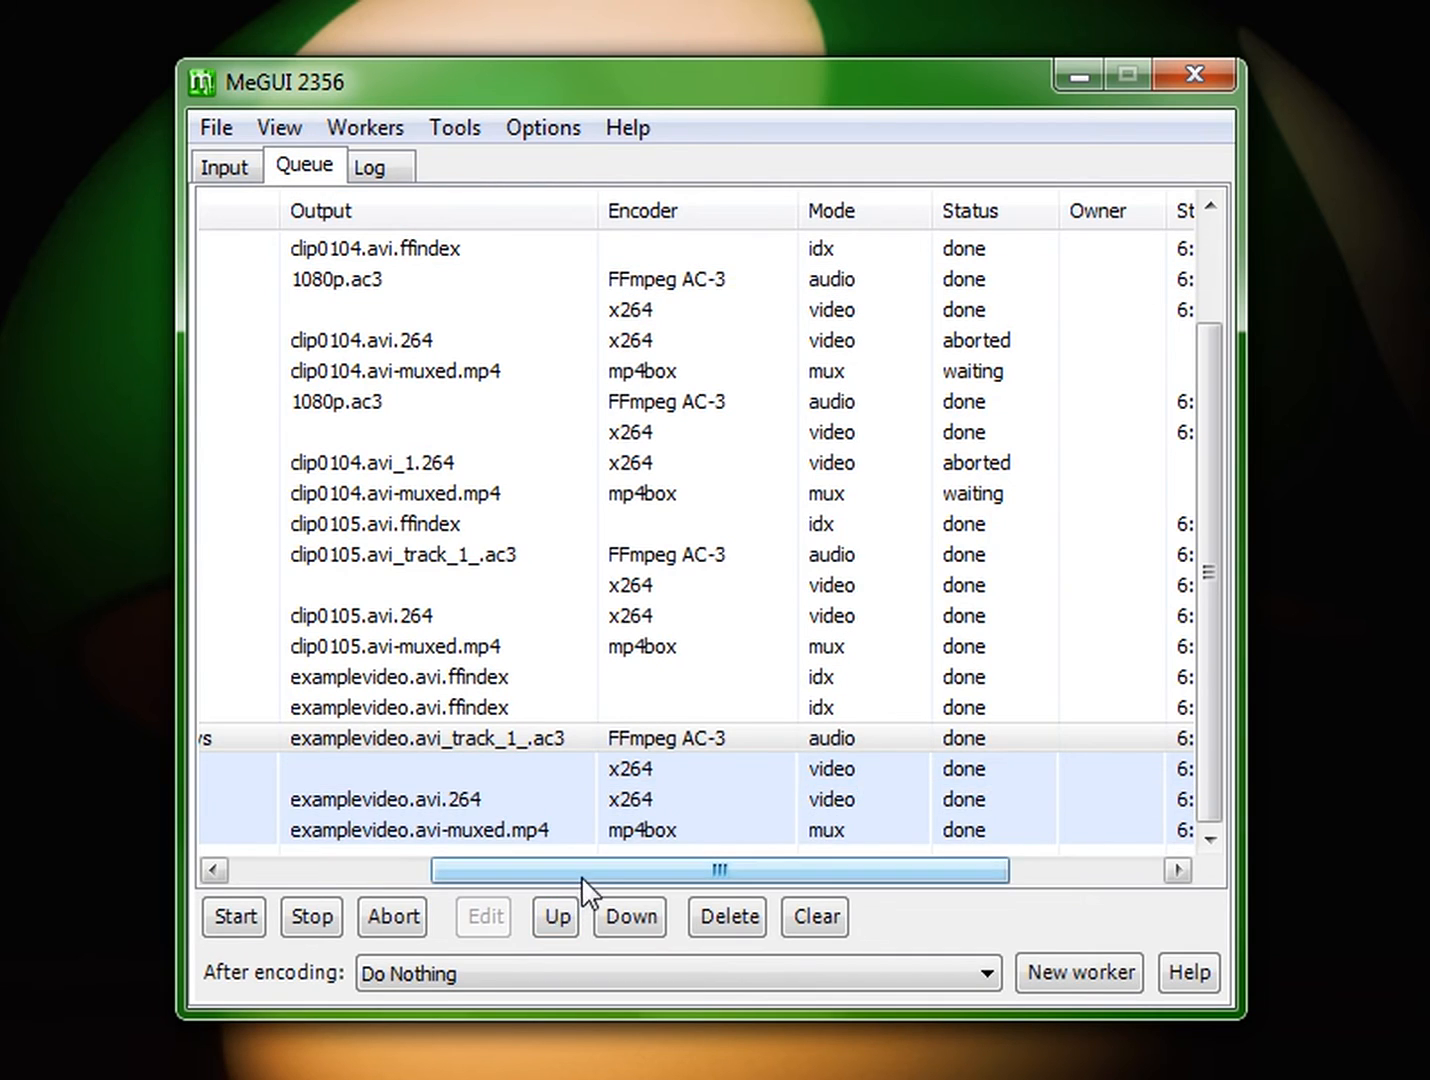
drag(584, 872, 281, 855)
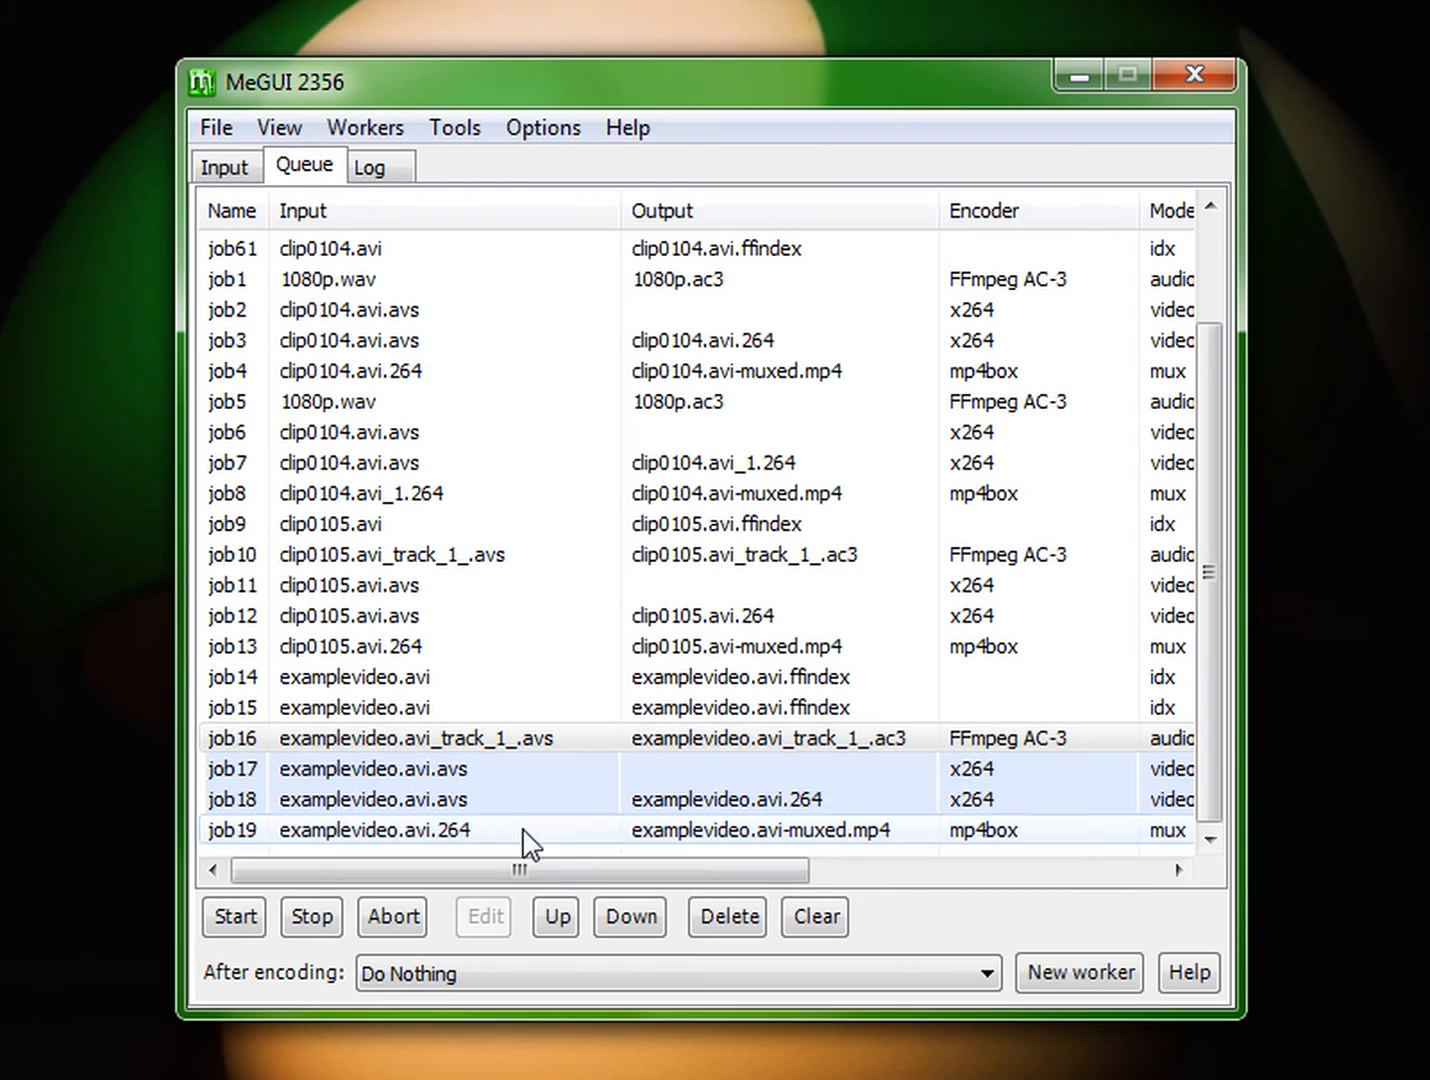
drag(572, 870, 1012, 905)
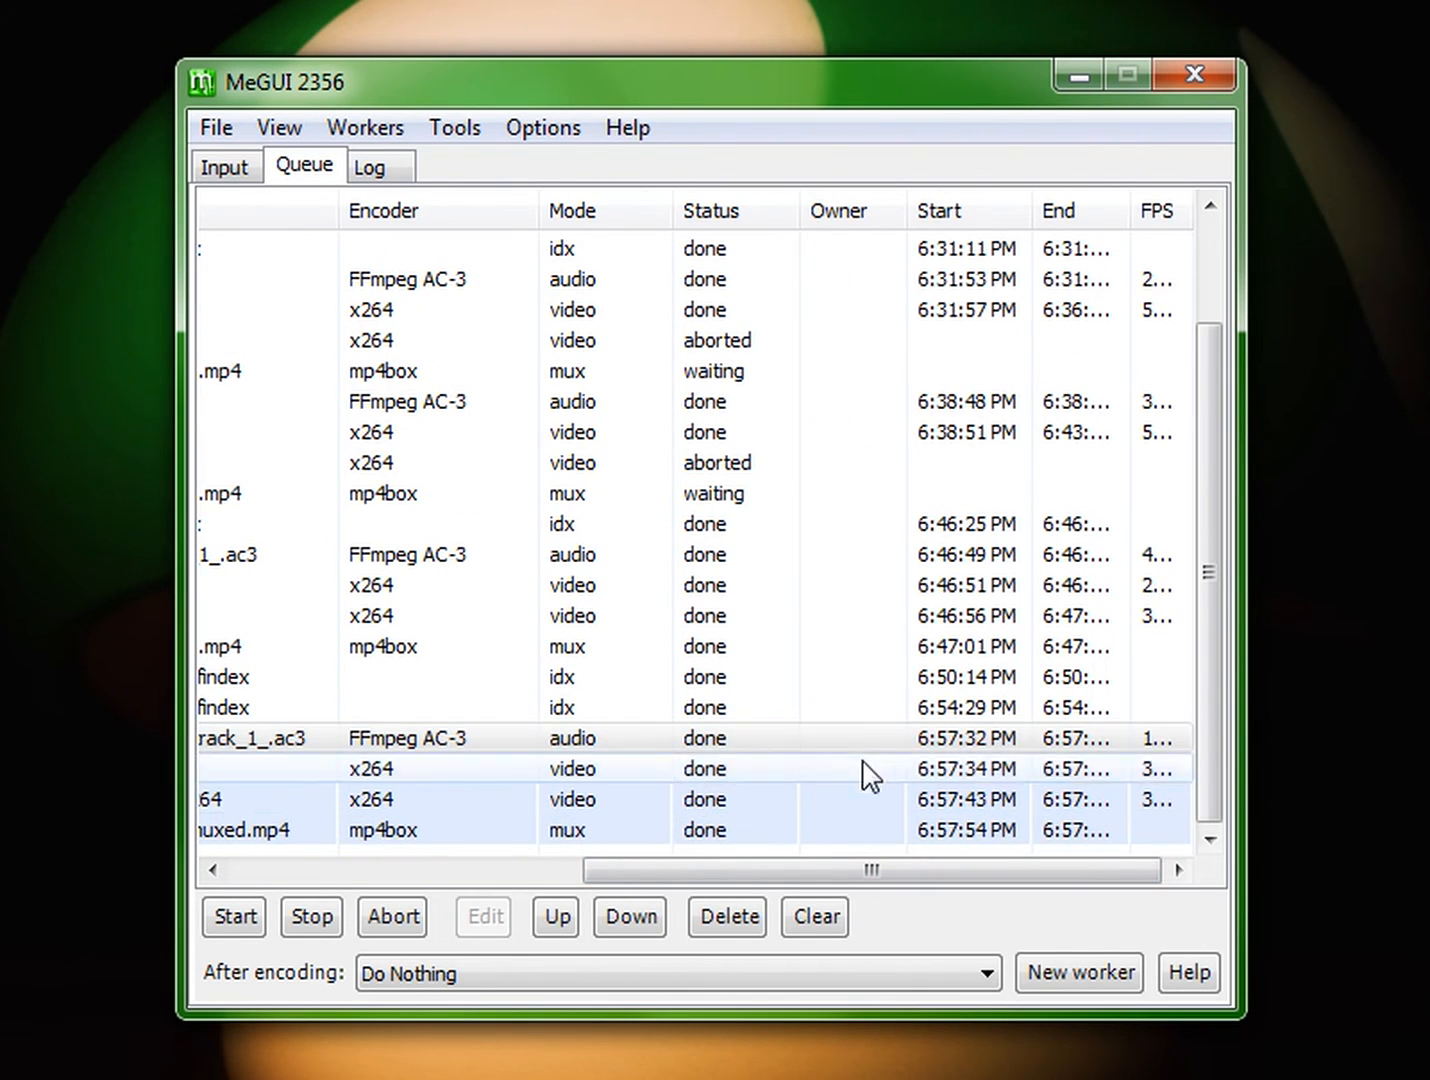
drag(785, 885, 585, 858)
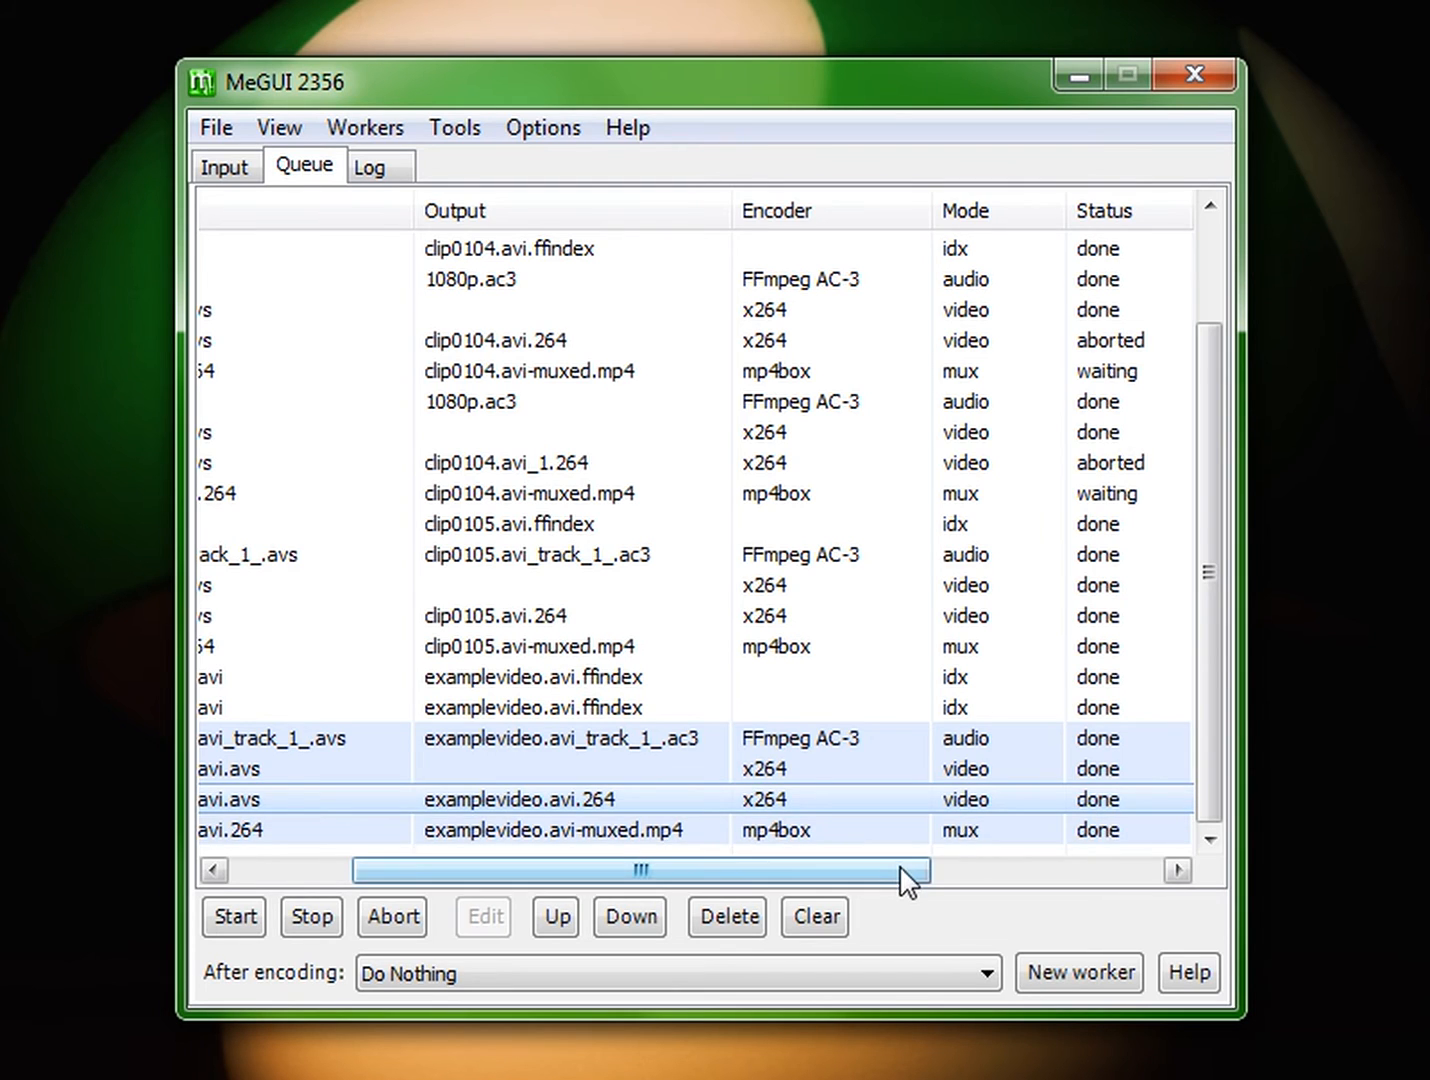
drag(910, 878, 776, 905)
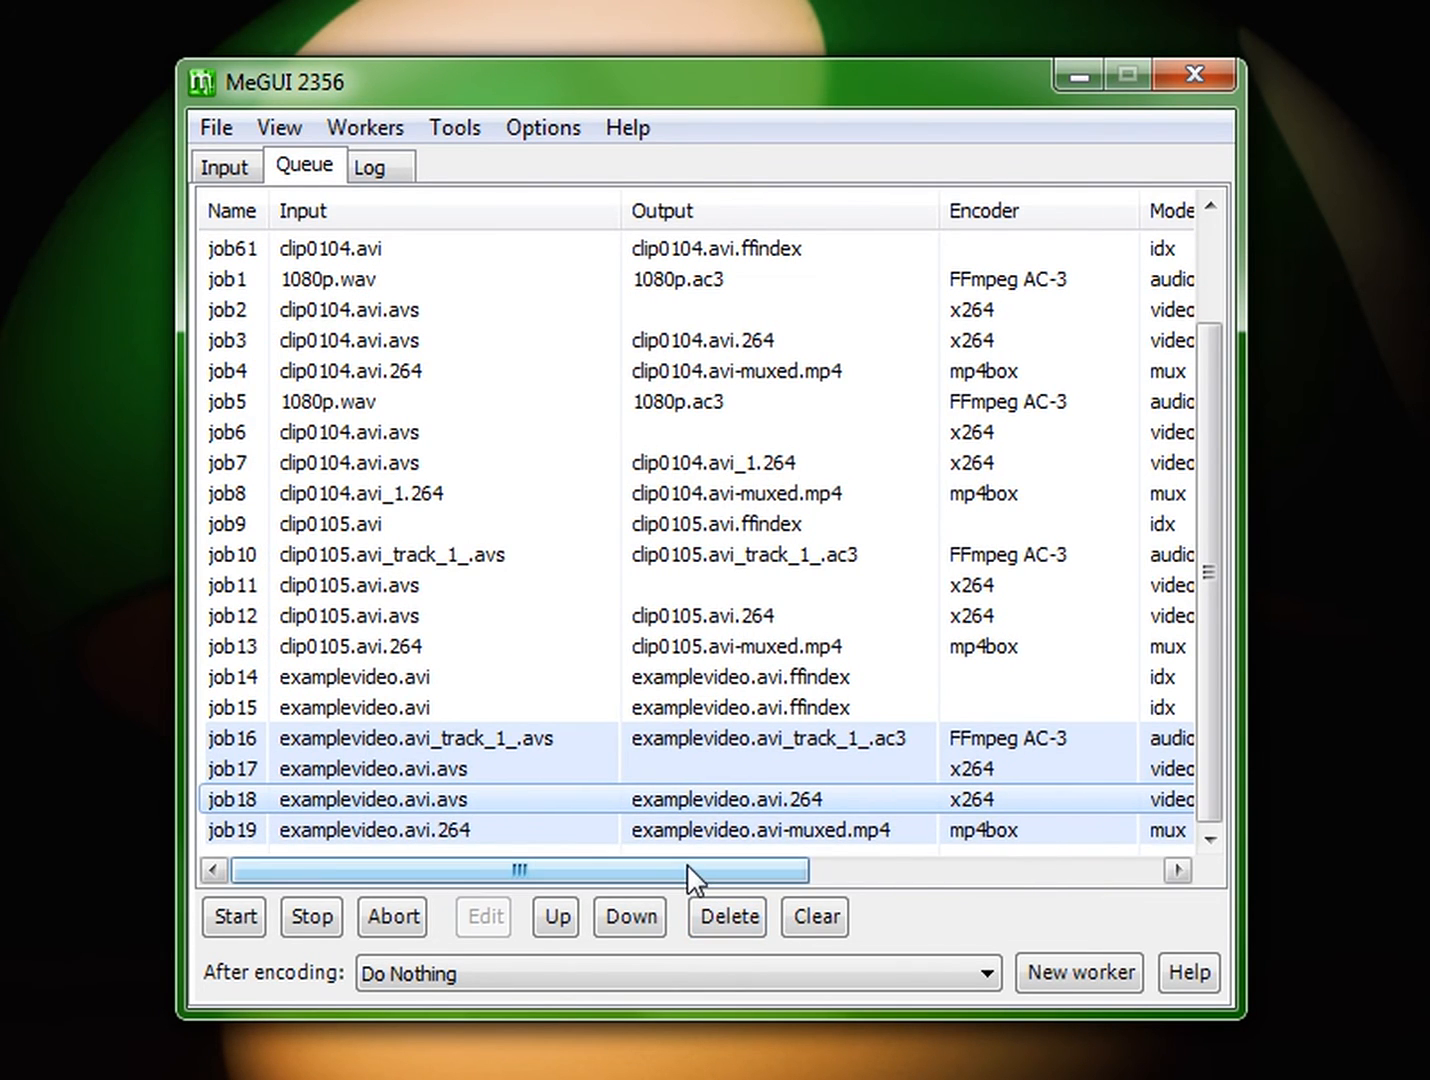
drag(690, 875, 870, 890)
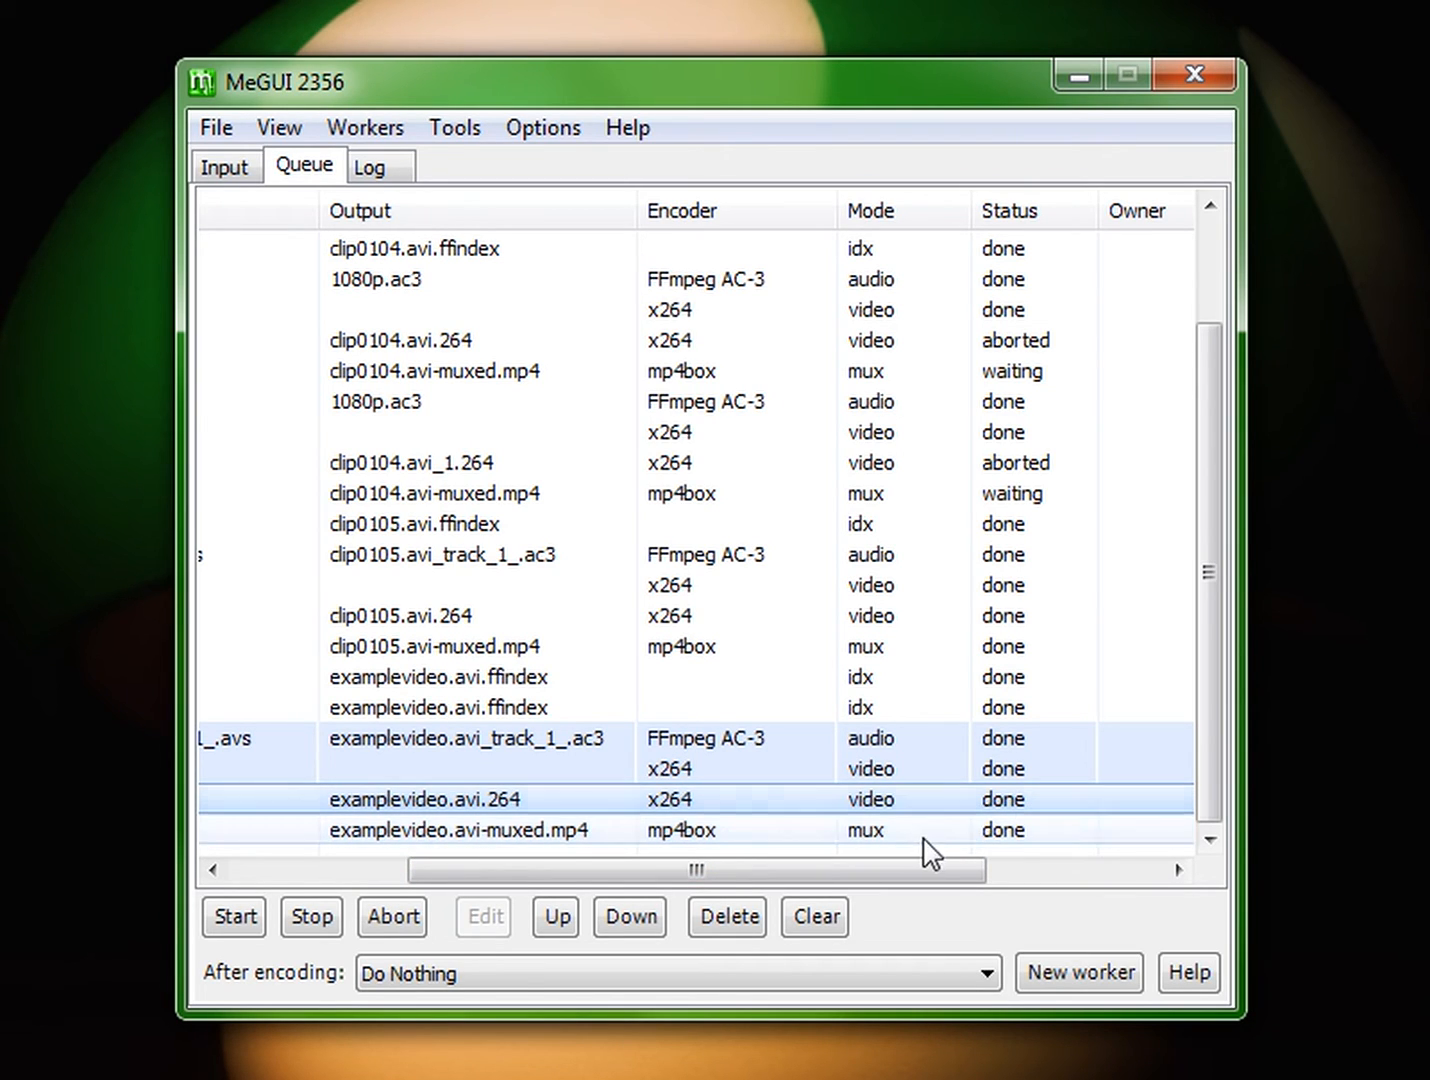
drag(932, 872, 726, 845)
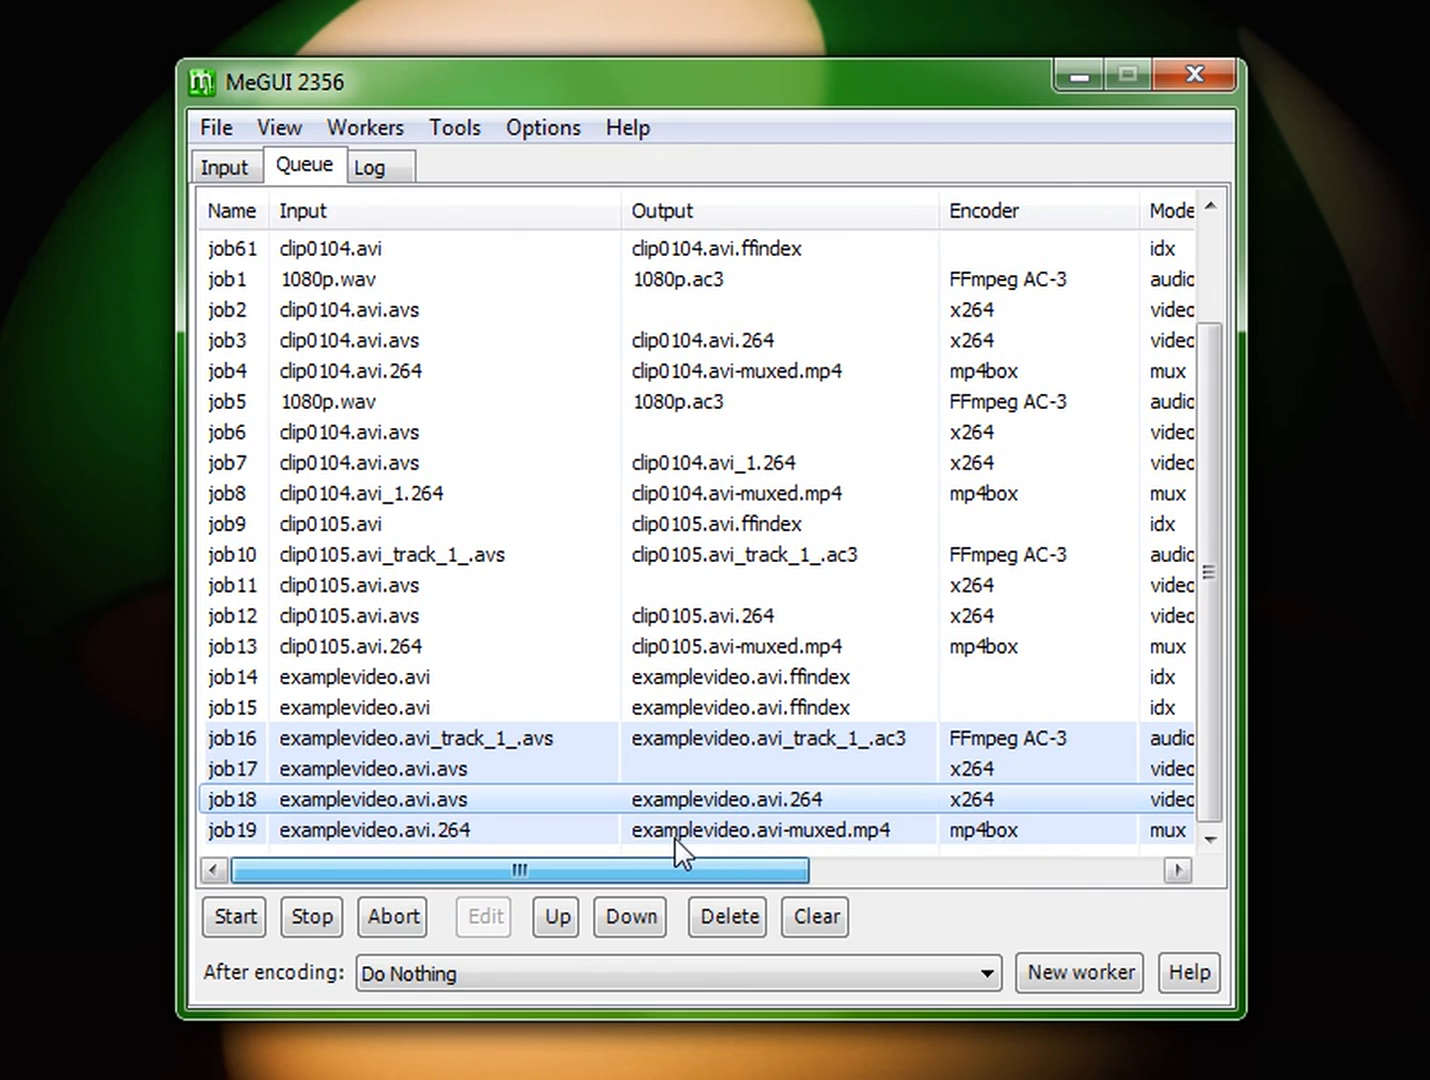
Step: Examine the earlier clip0104 jobs and their statuses at the top of the queue
click(580, 340)
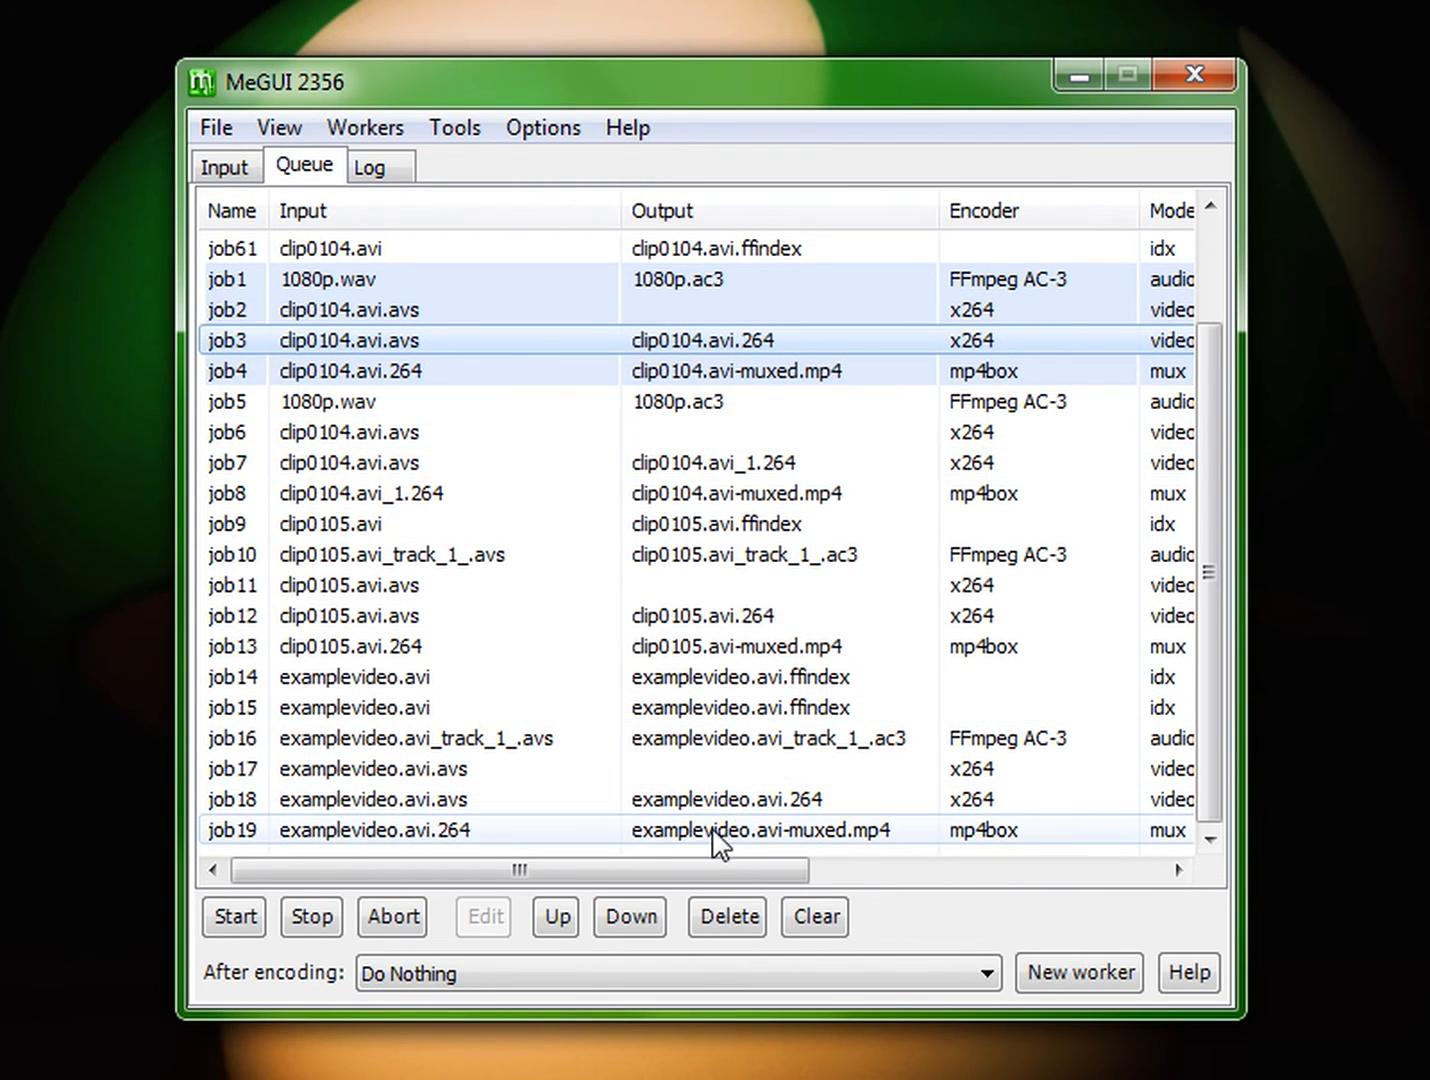
drag(740, 880, 916, 874)
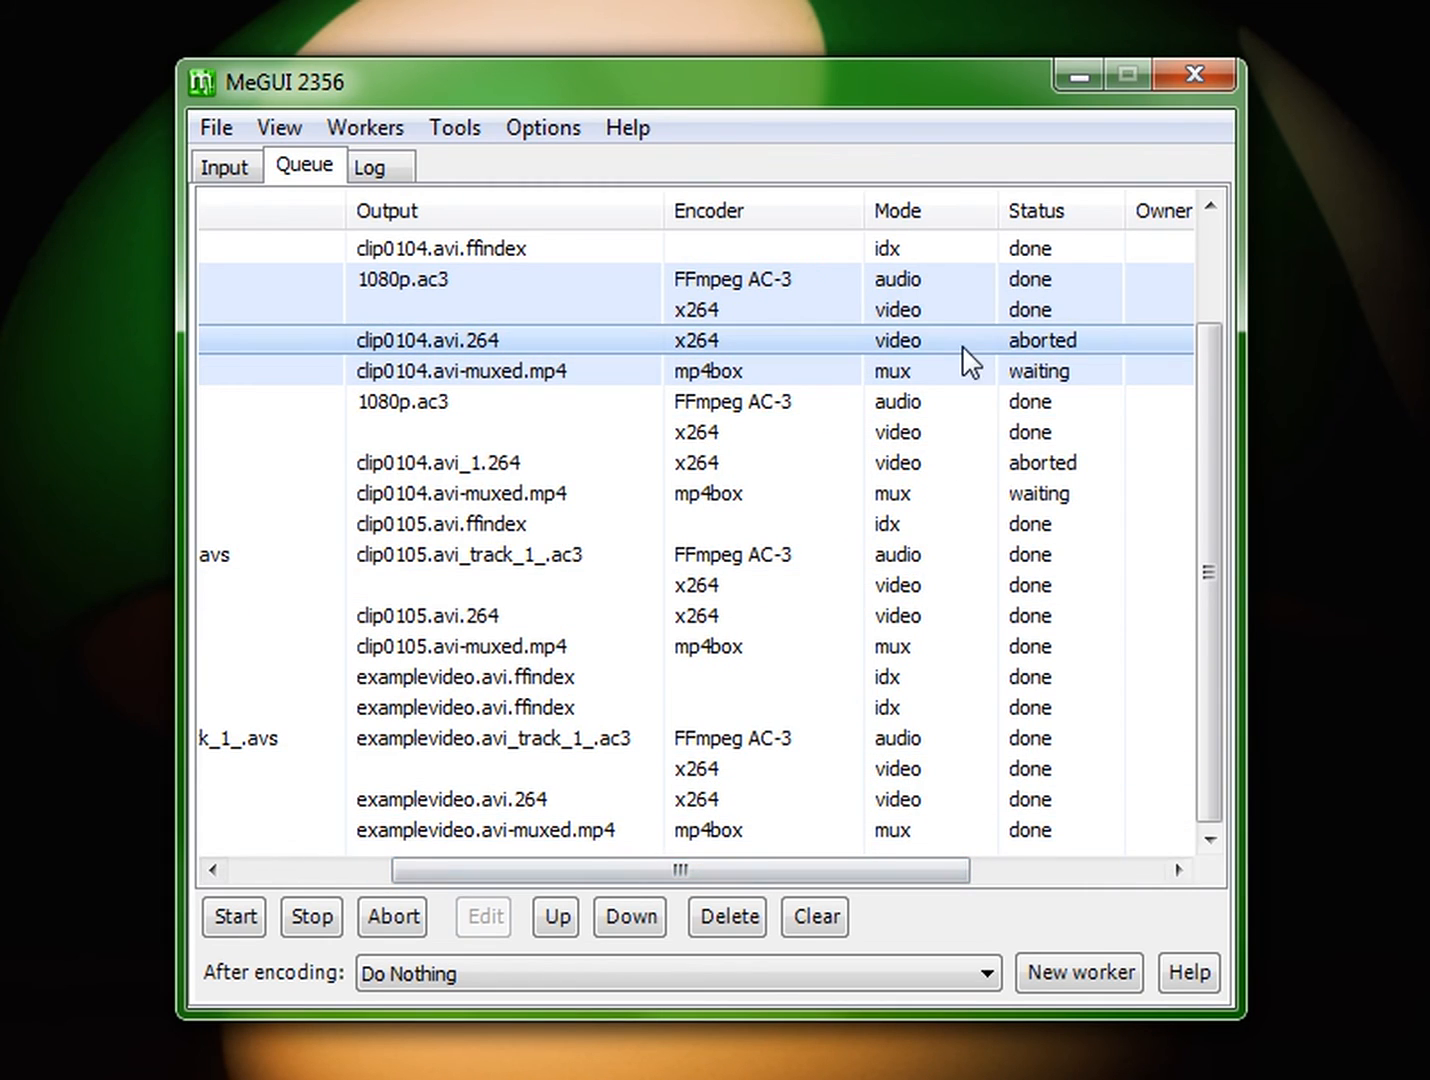
scroll(998, 520, up, 2)
click(1015, 310)
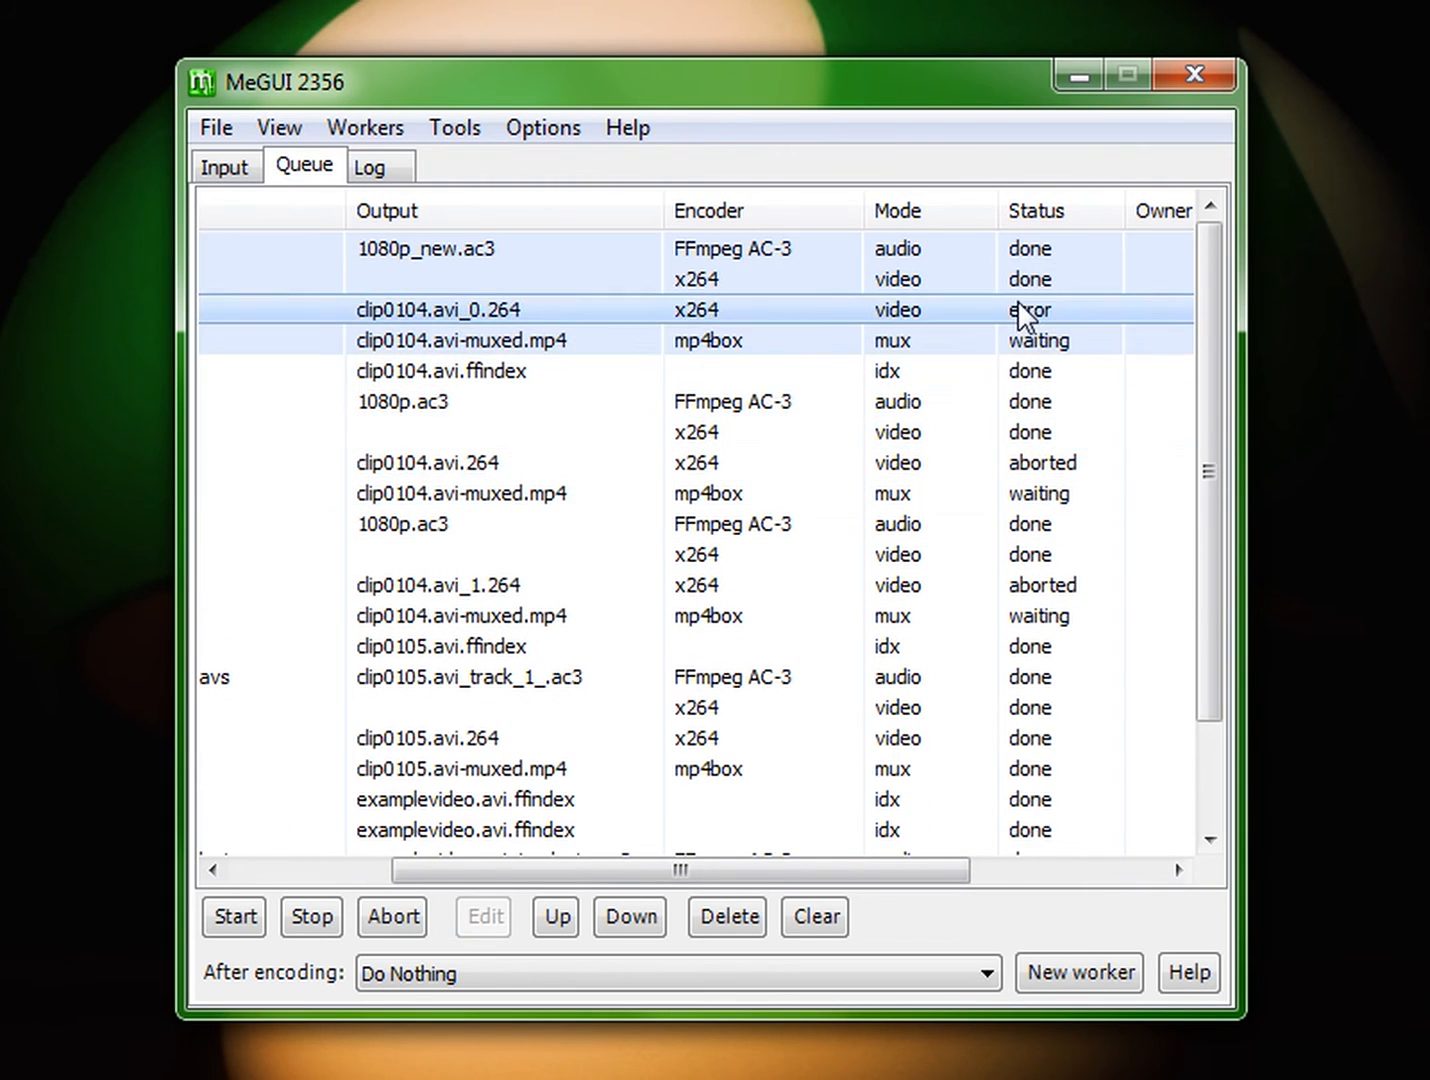
drag(916, 886, 640, 902)
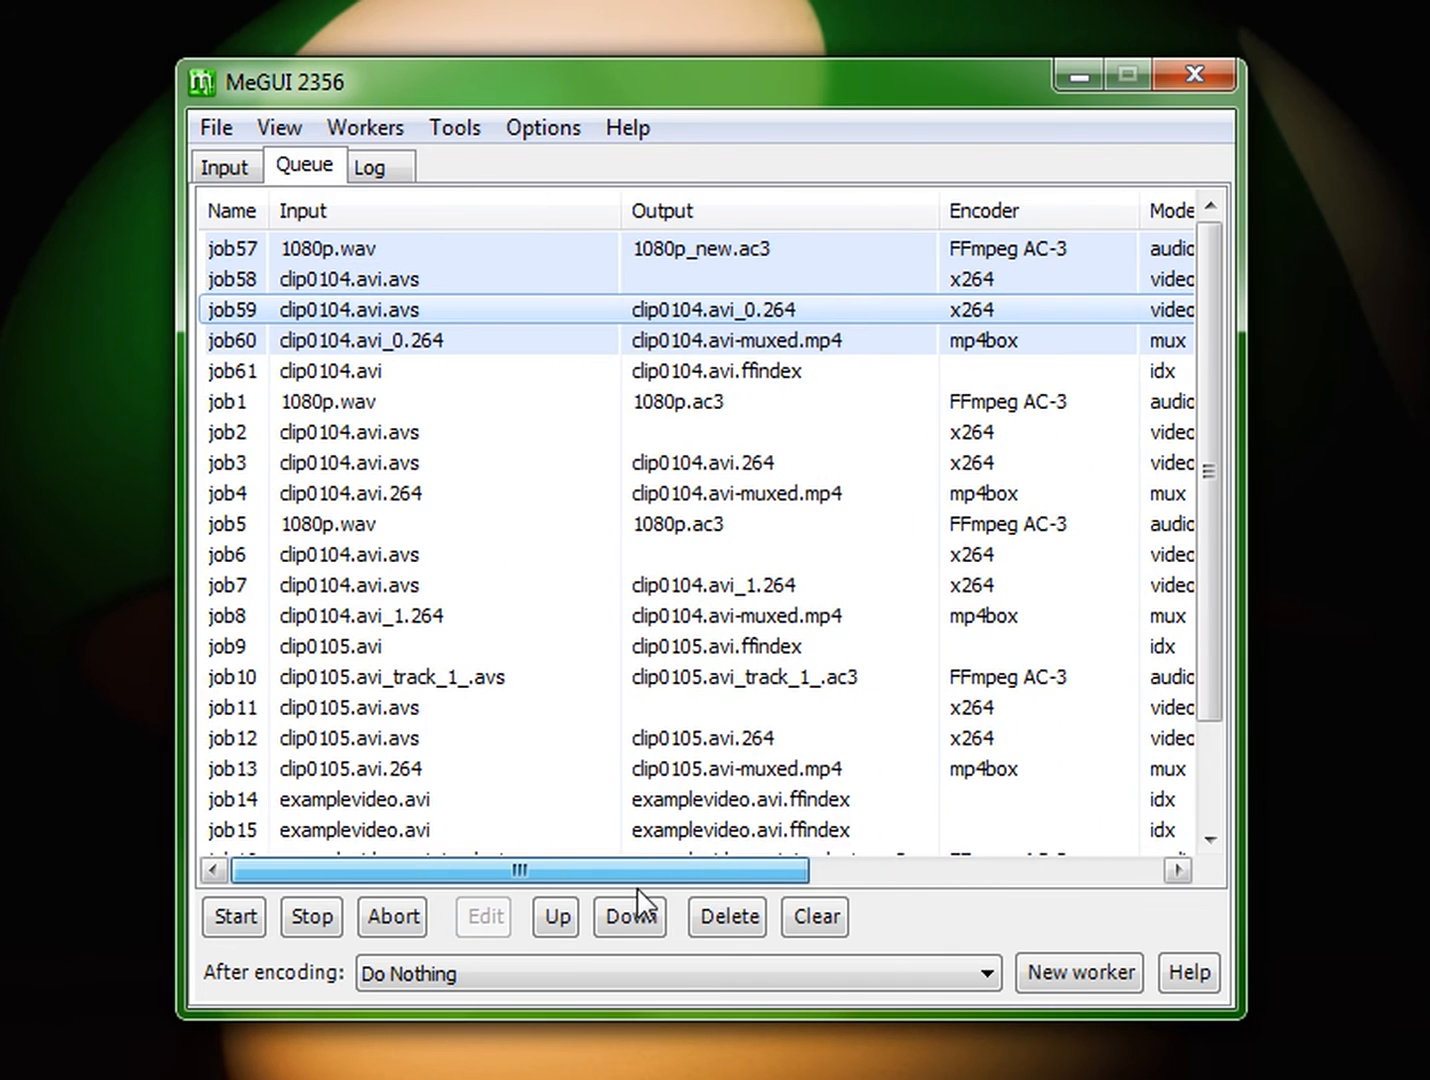
Step: Open the log and expand job59's standard error stream to read its error and warning entries
click(408, 180)
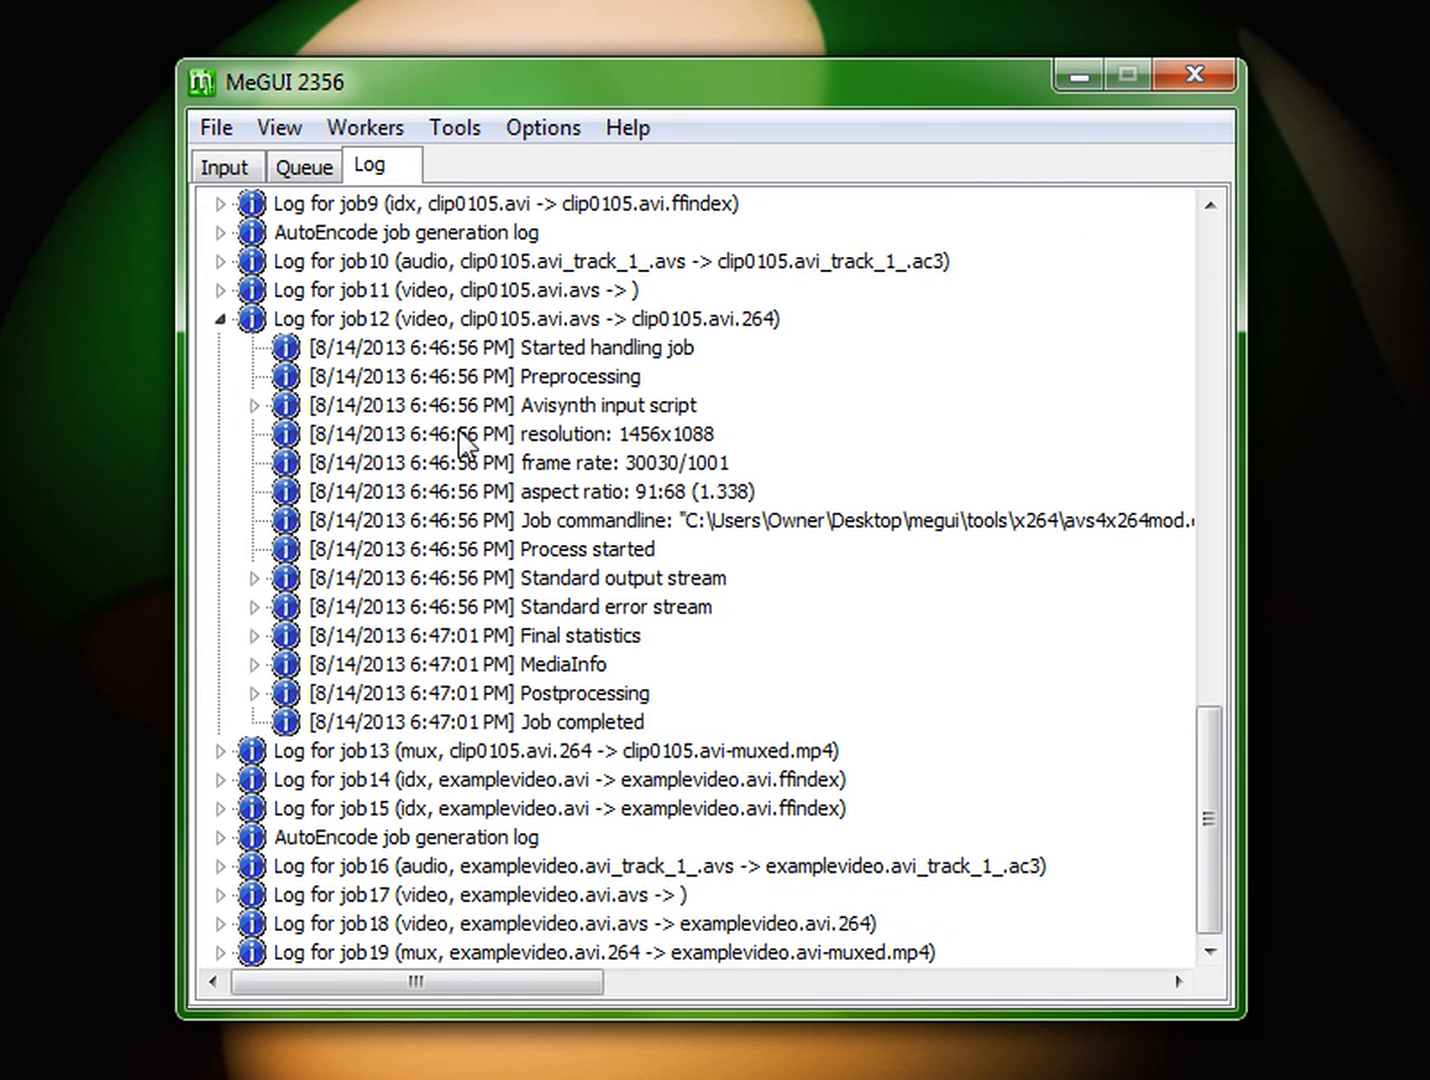
drag(1216, 816, 1160, 300)
double_click(247, 296)
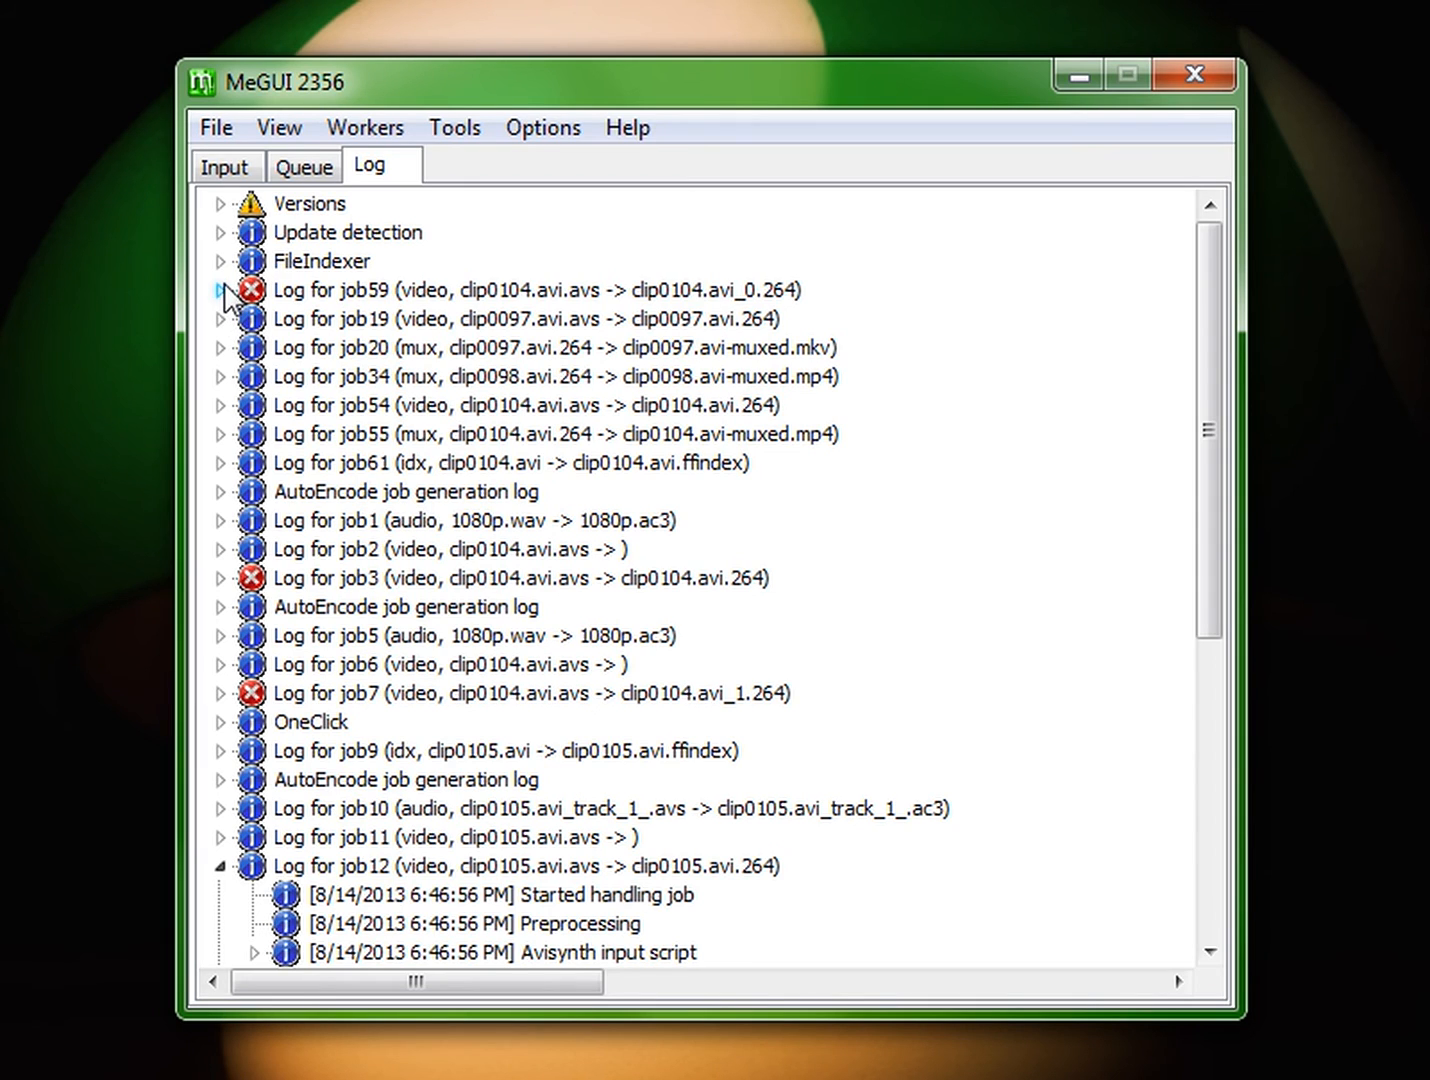
click(221, 289)
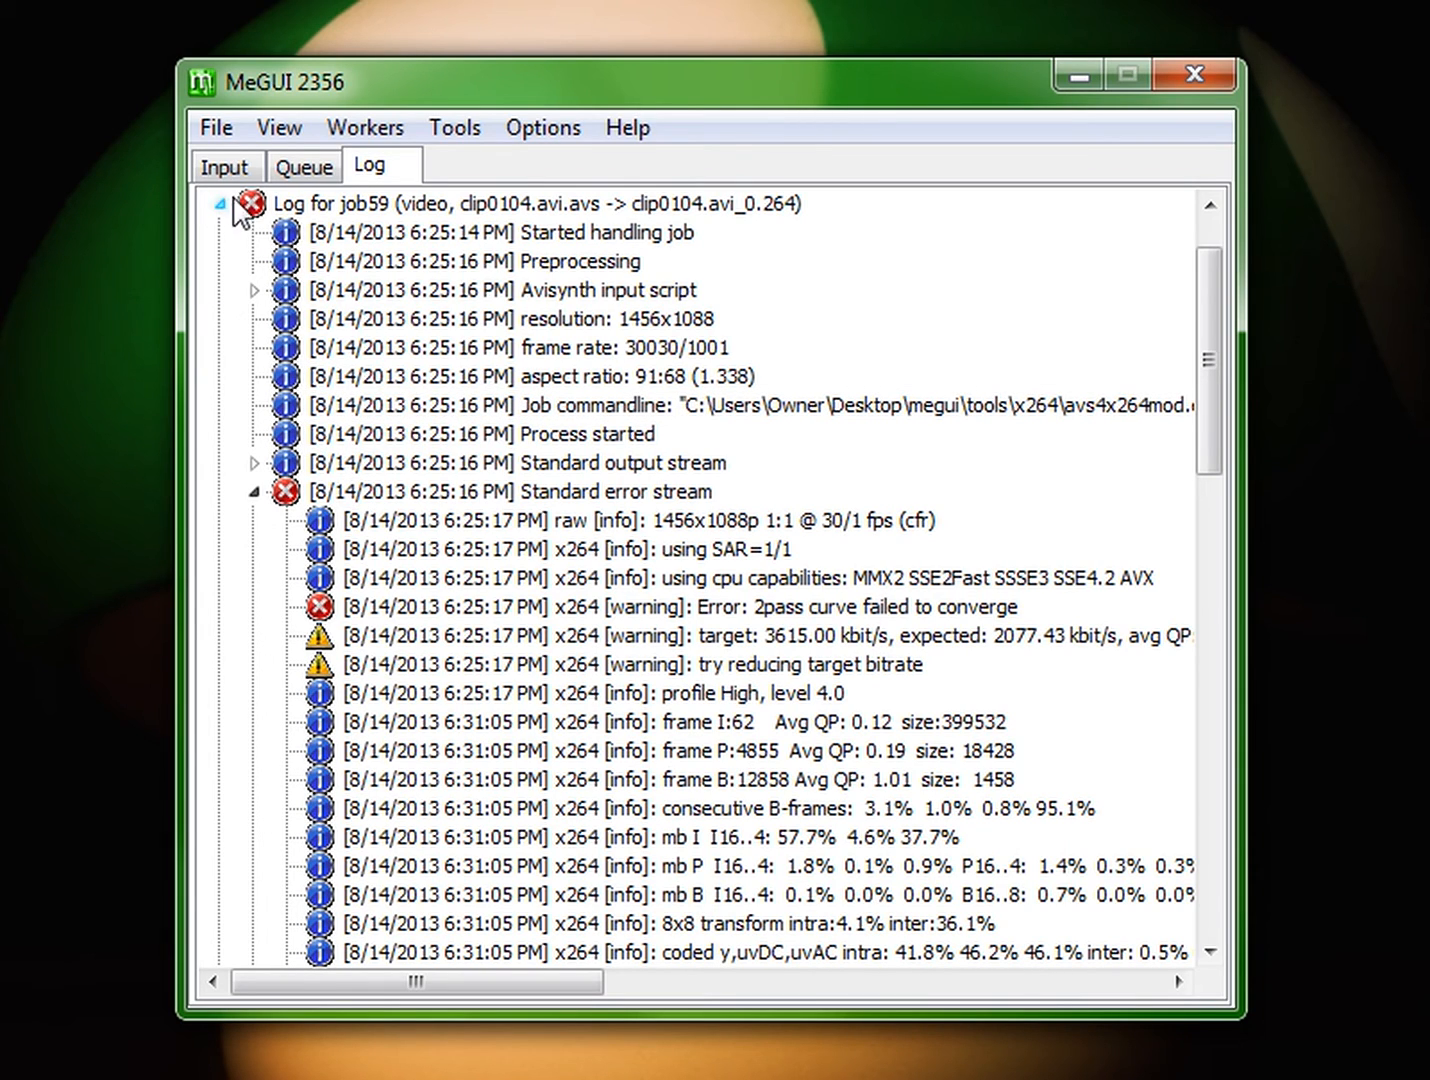
click(401, 495)
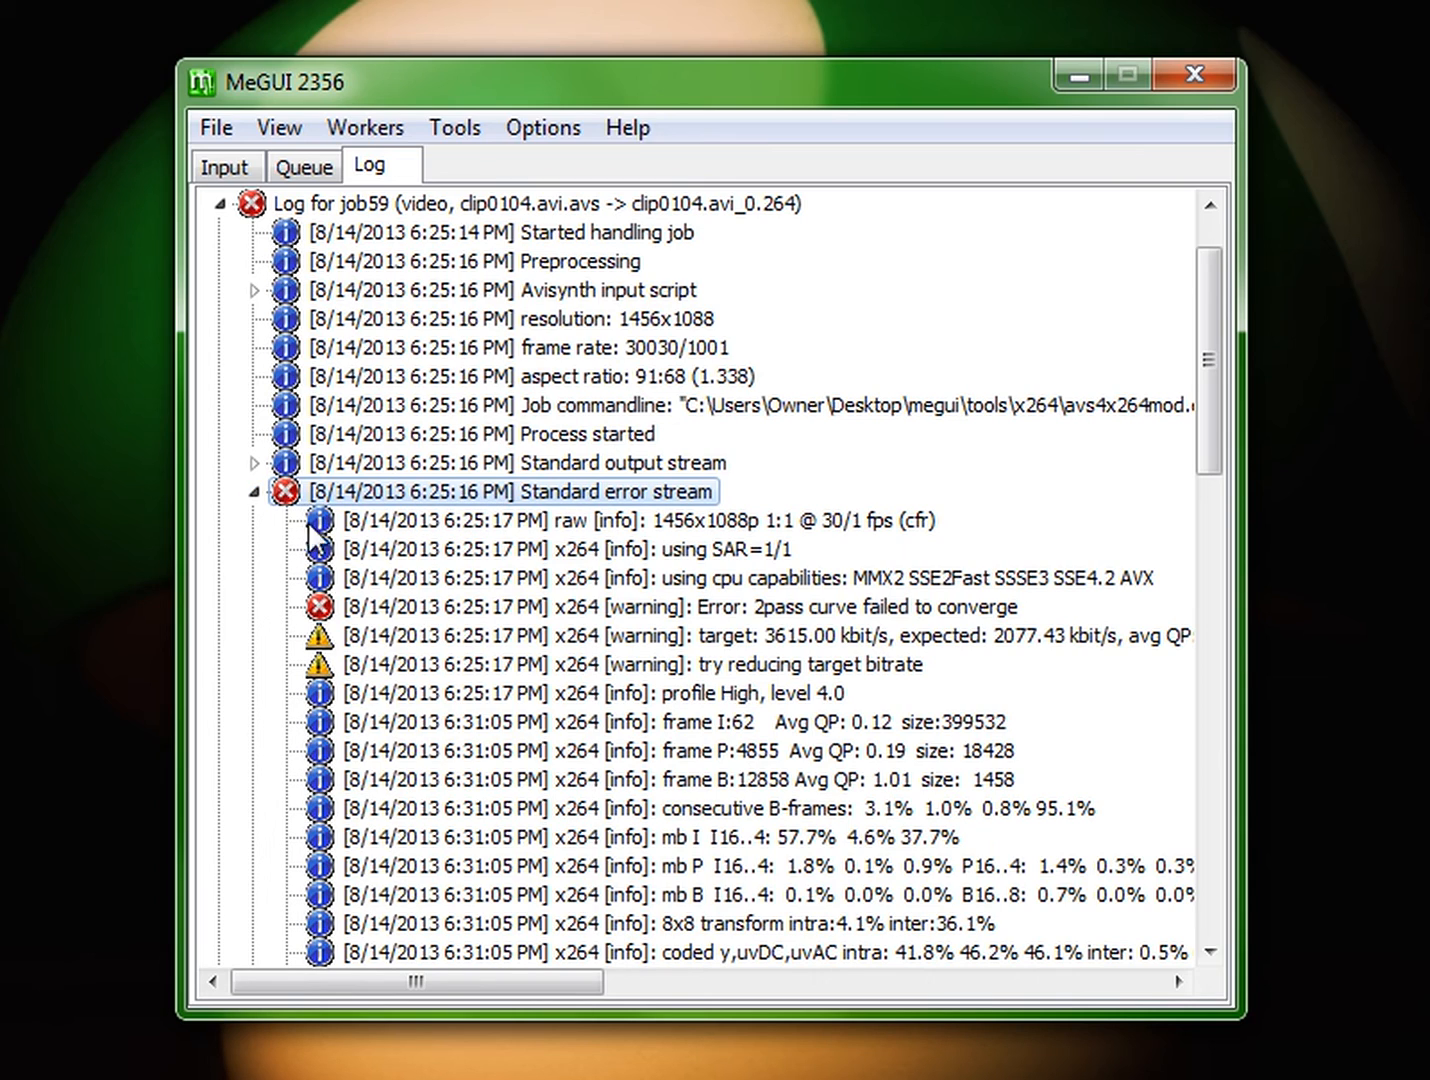
click(337, 604)
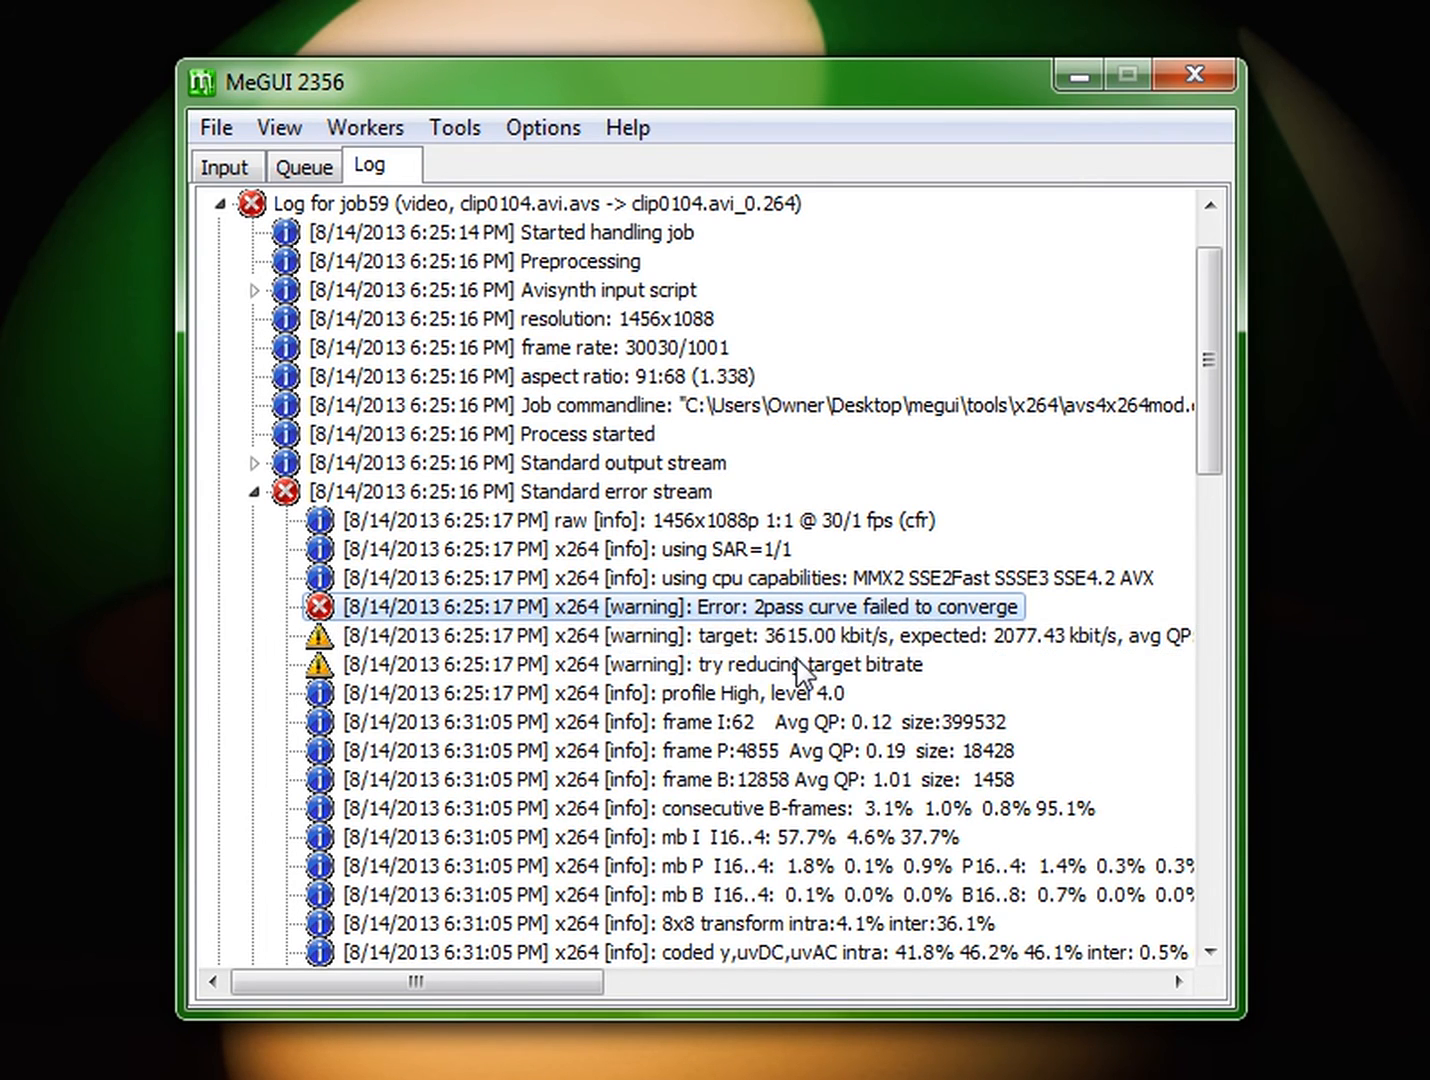
click(886, 666)
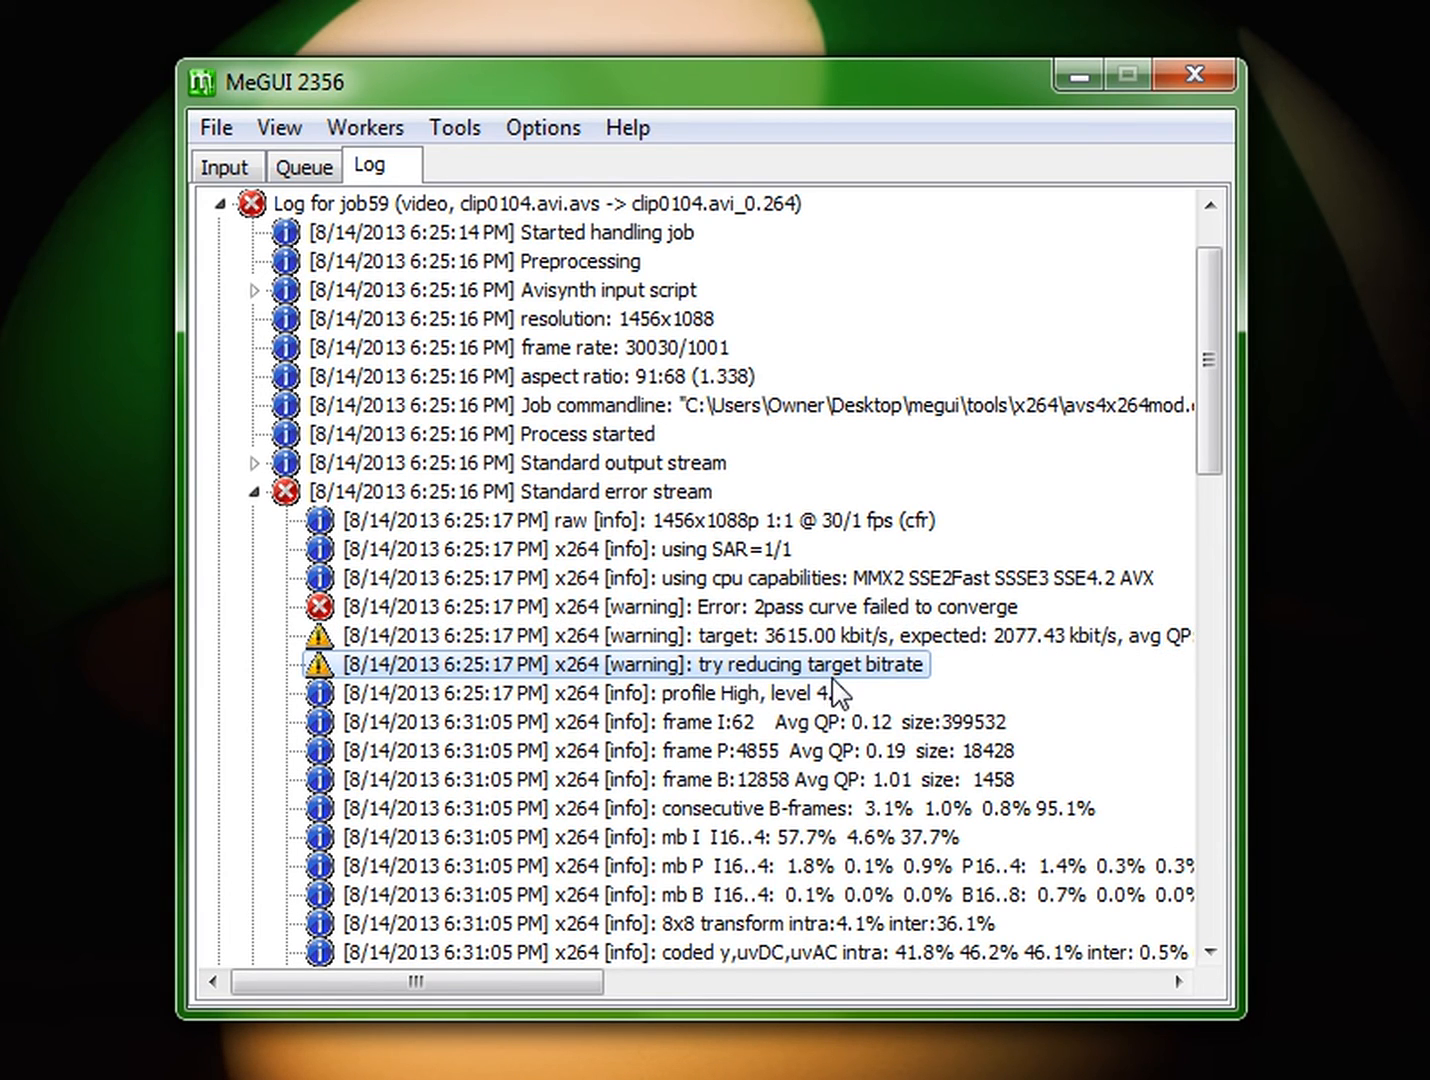
click(228, 172)
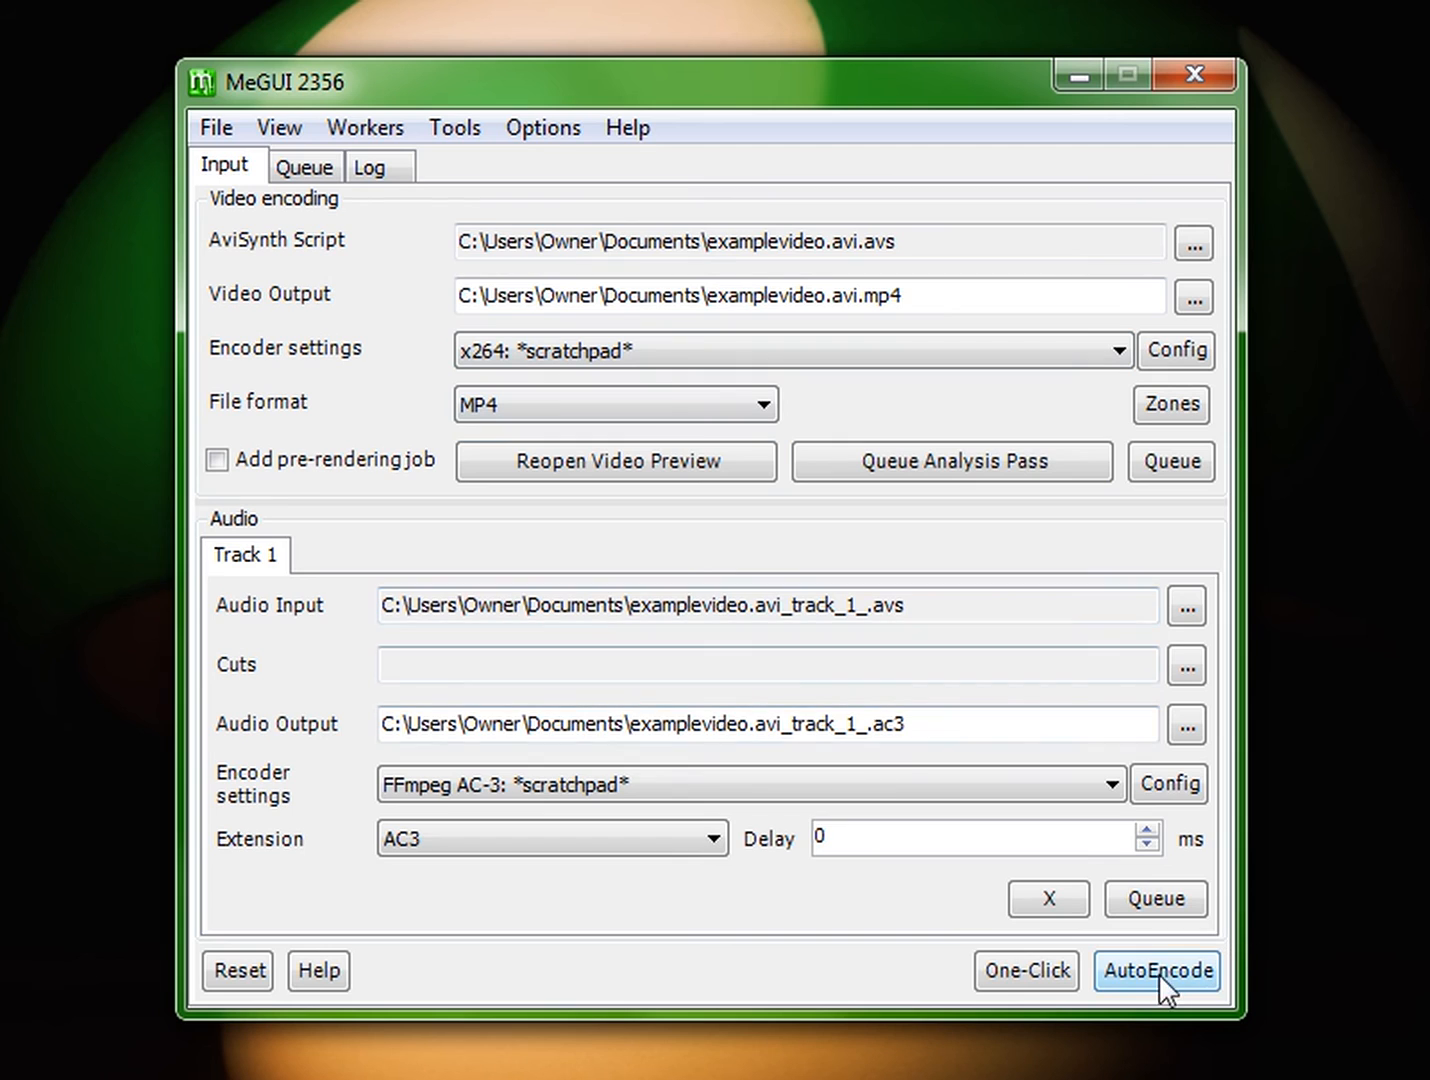
click(369, 167)
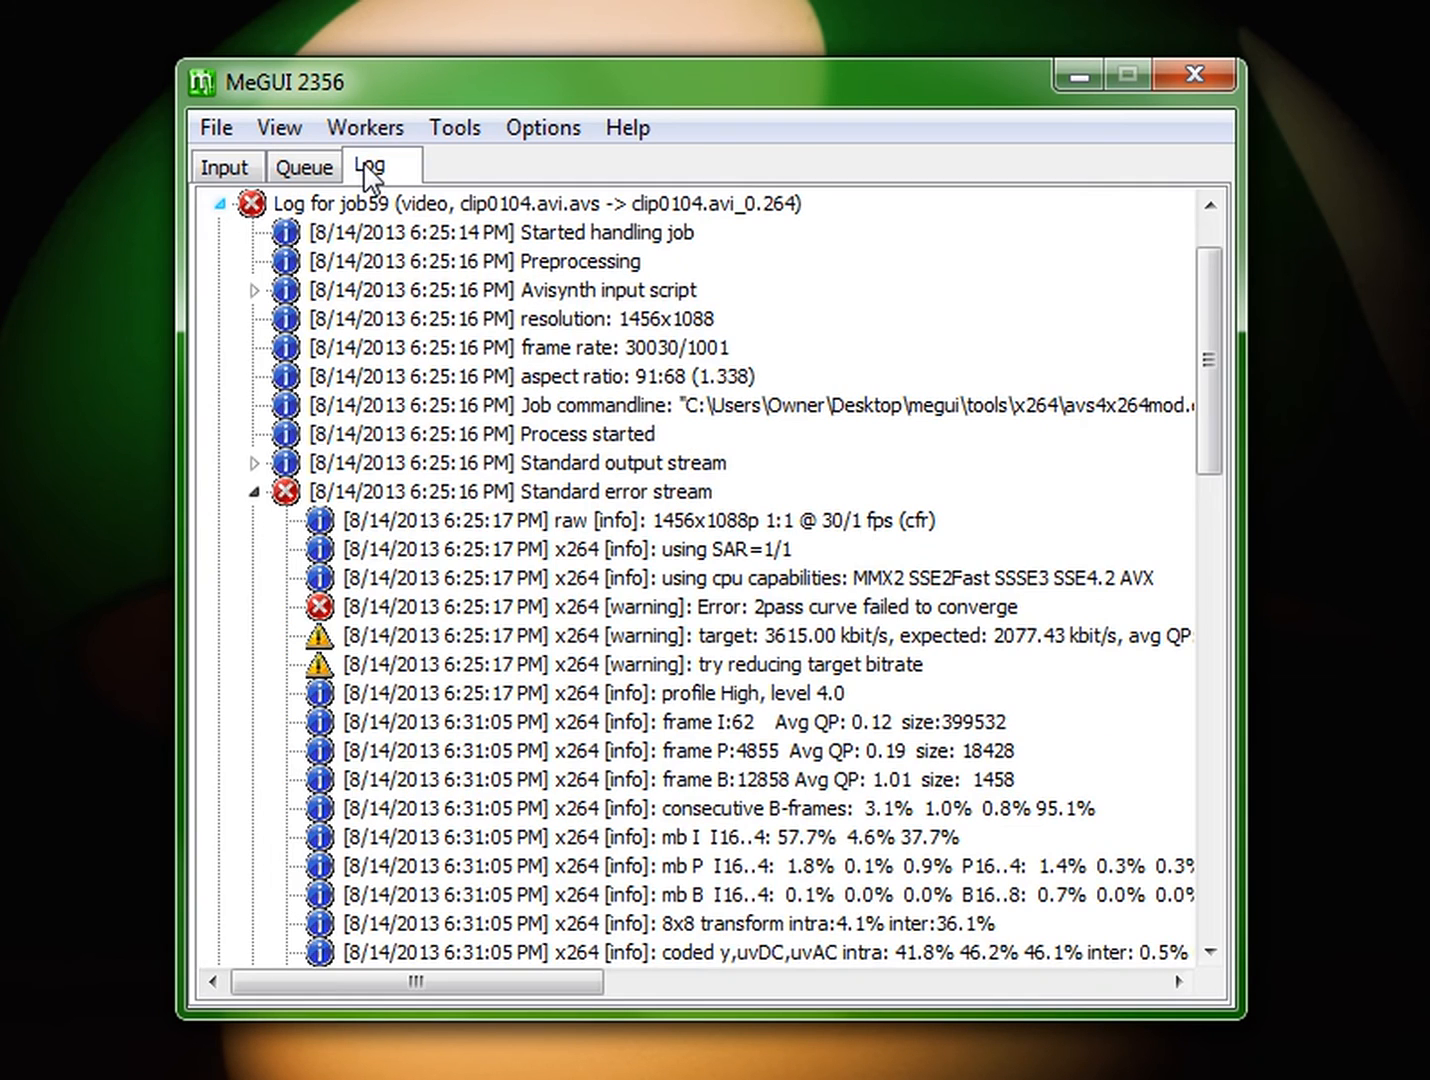
click(224, 166)
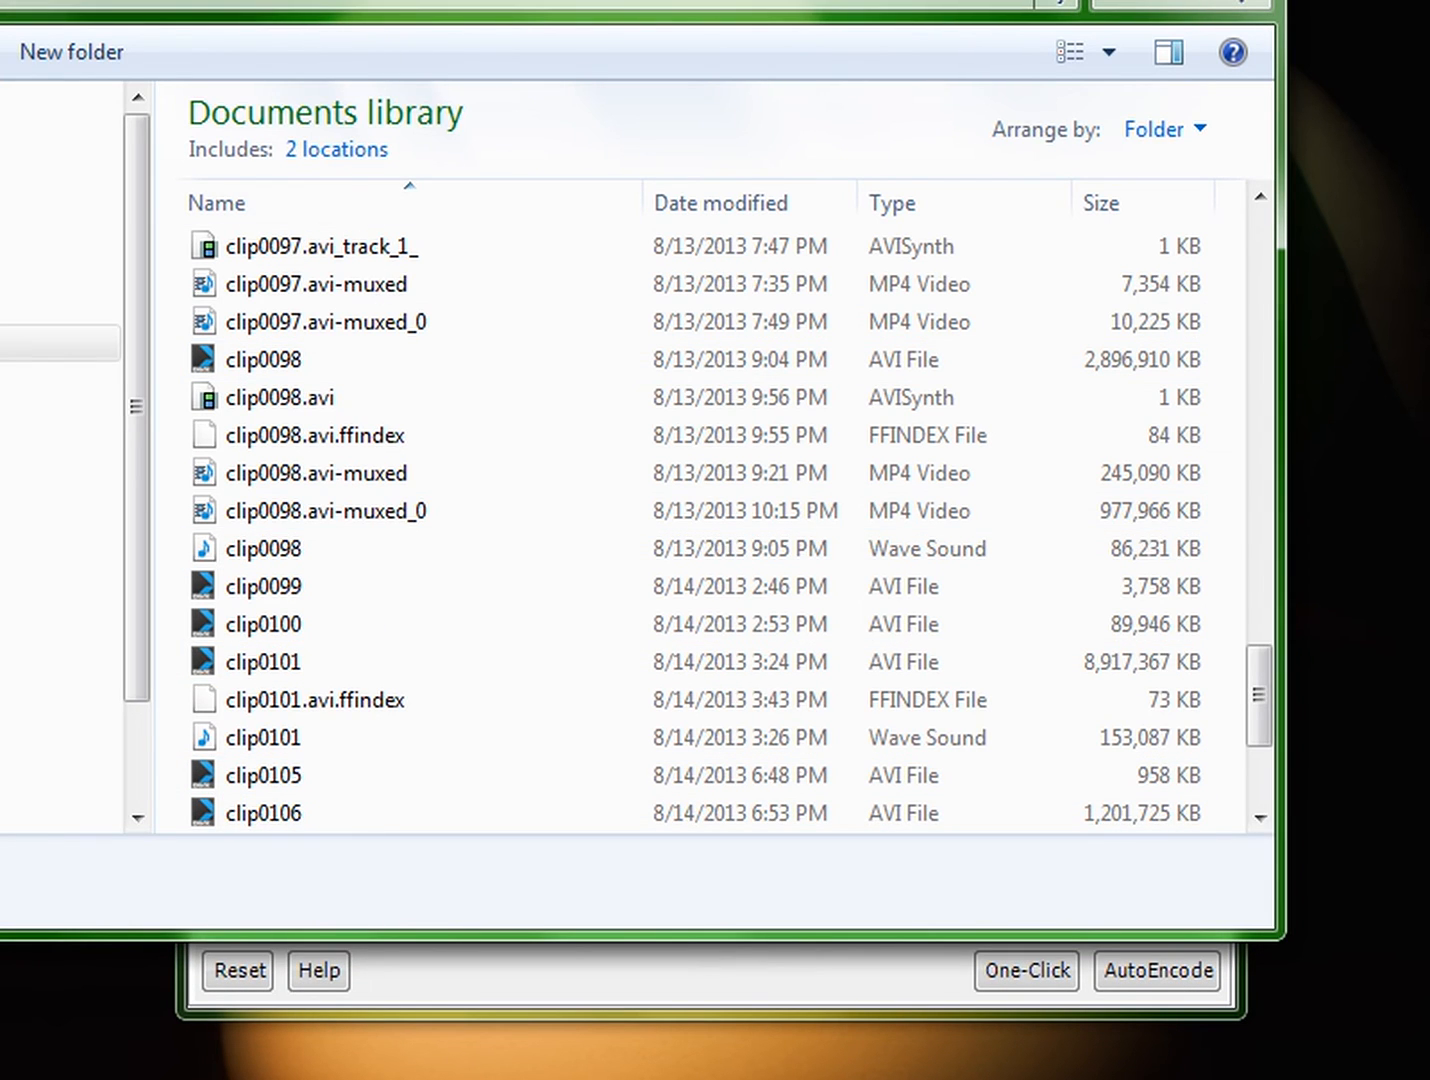
Step: In the Documents library, inspect the frame dimensions of examplevideo.avi-muxed and the original examplevideo AVI
drag(472, 0, 546, 0)
drag(1337, 767, 1345, 867)
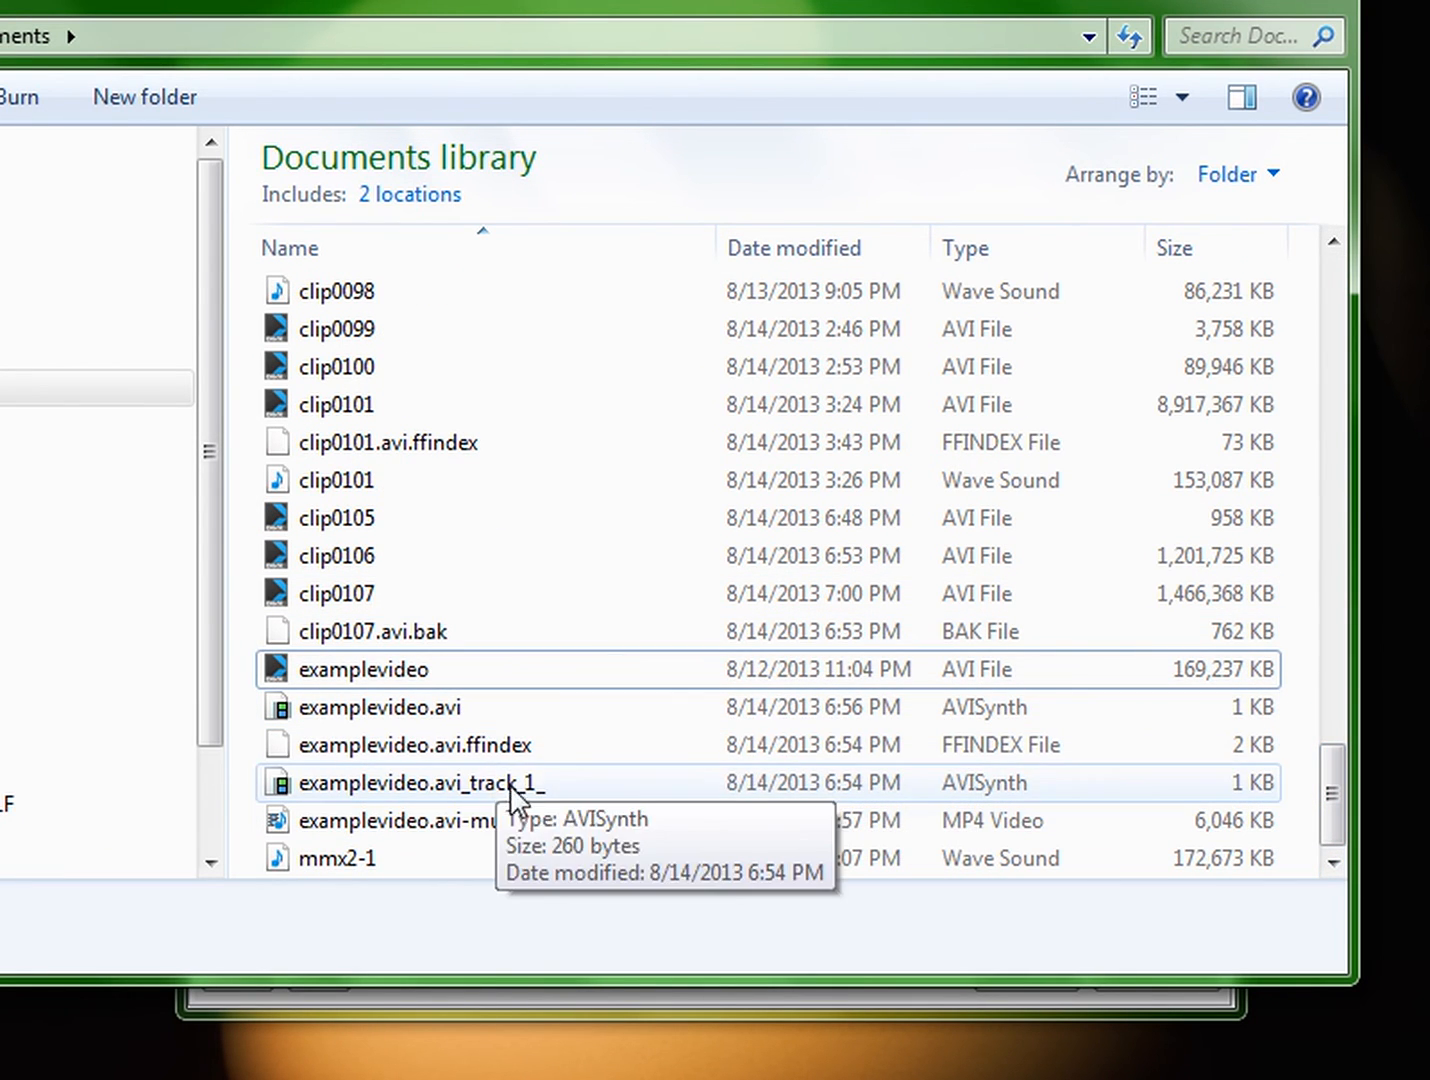
click(540, 828)
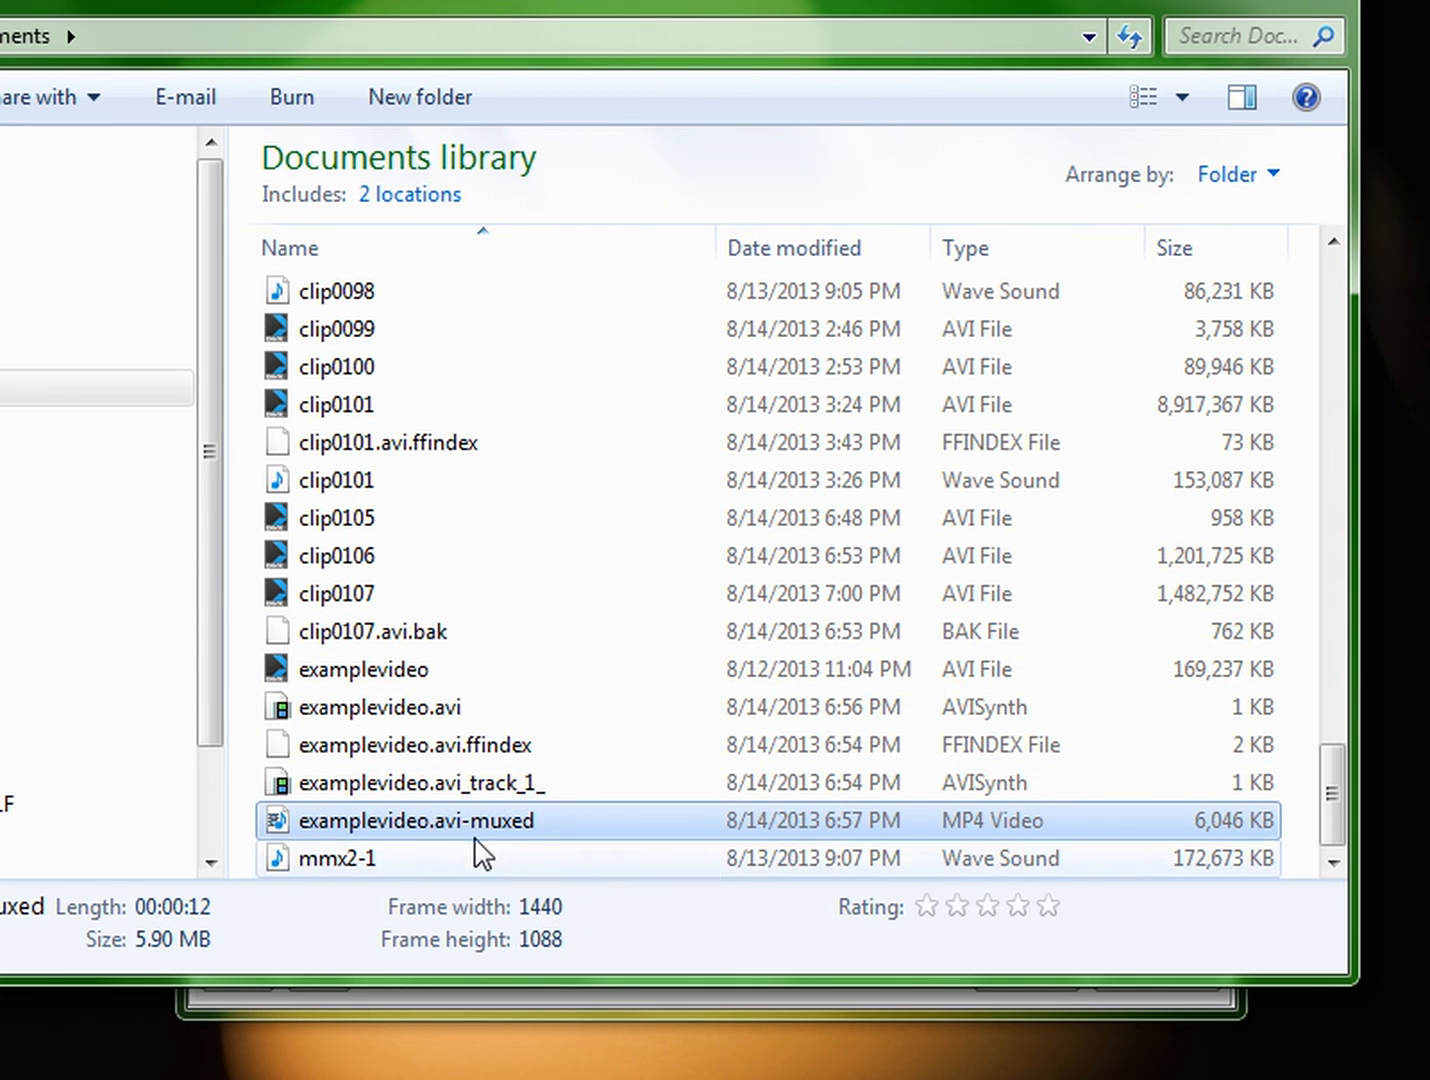
click(425, 827)
click(272, 826)
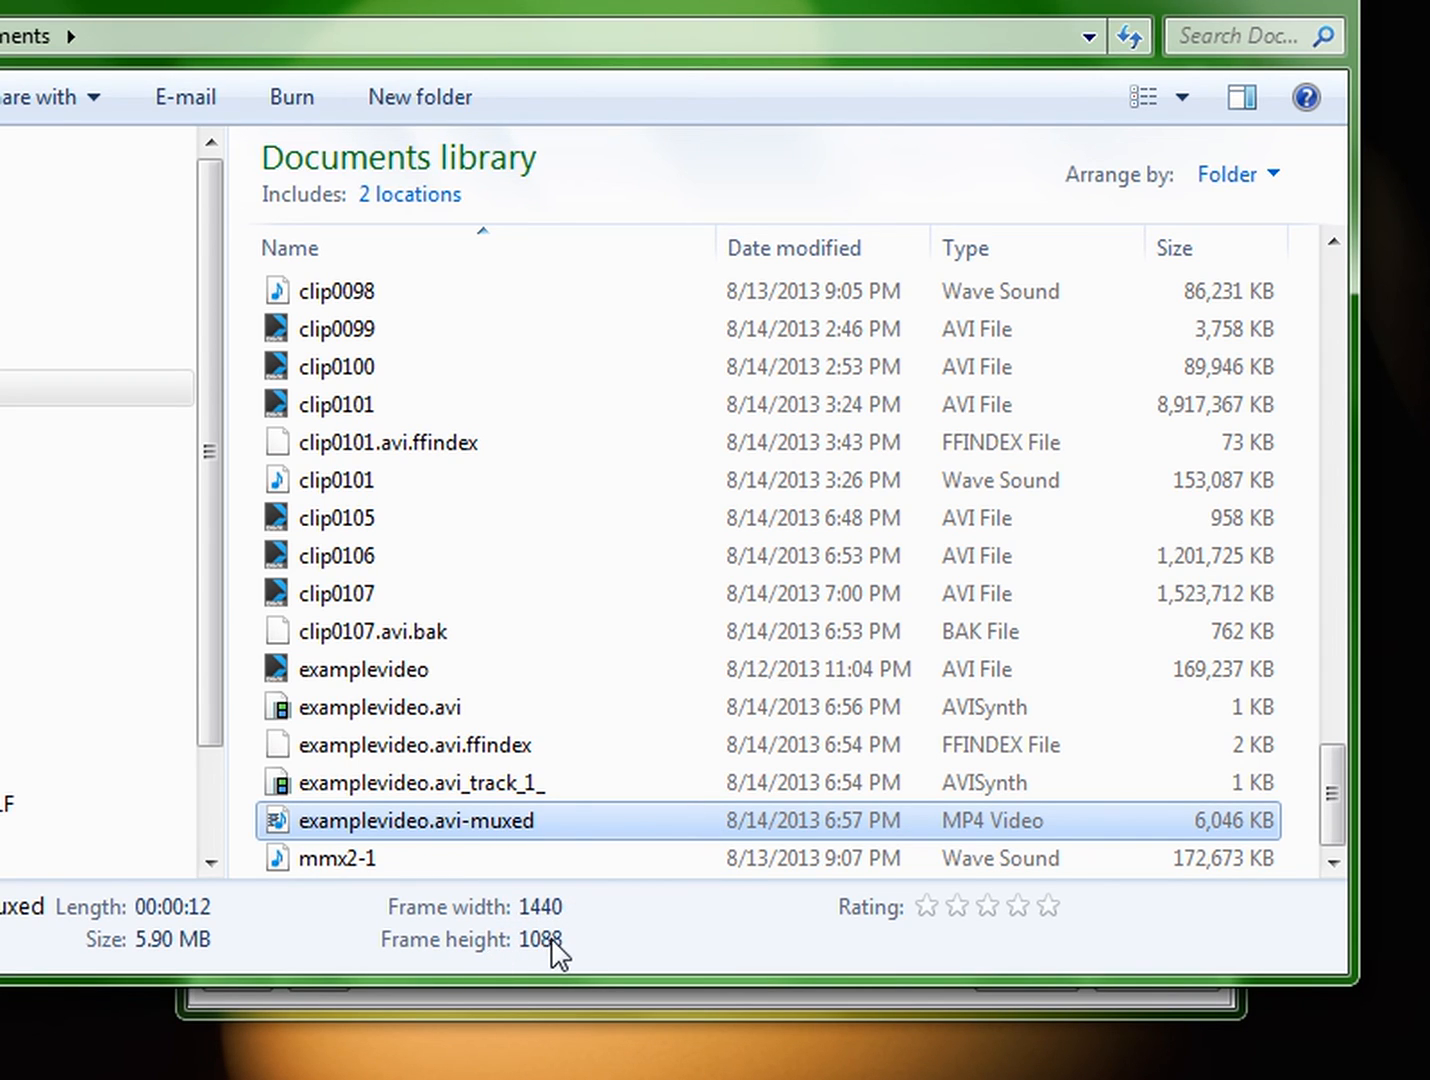
click(390, 670)
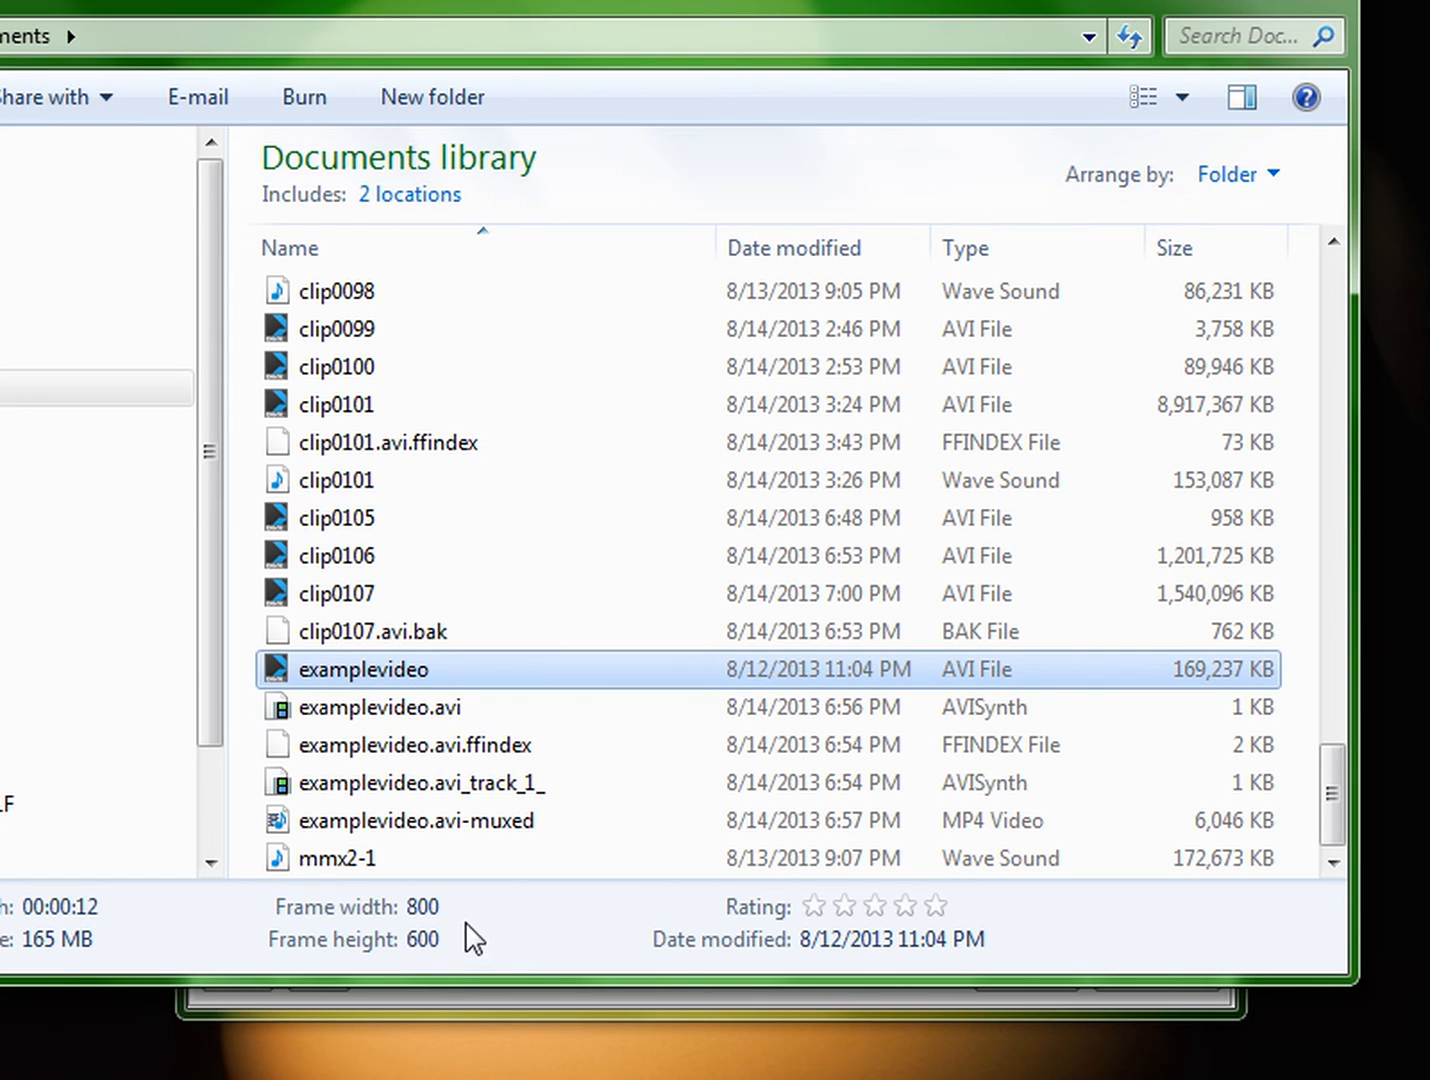
Step: Repeatedly compare the frame width and height of the examplevideo.avi-muxed MP4 with those of the original examplevideo AVI
click(486, 826)
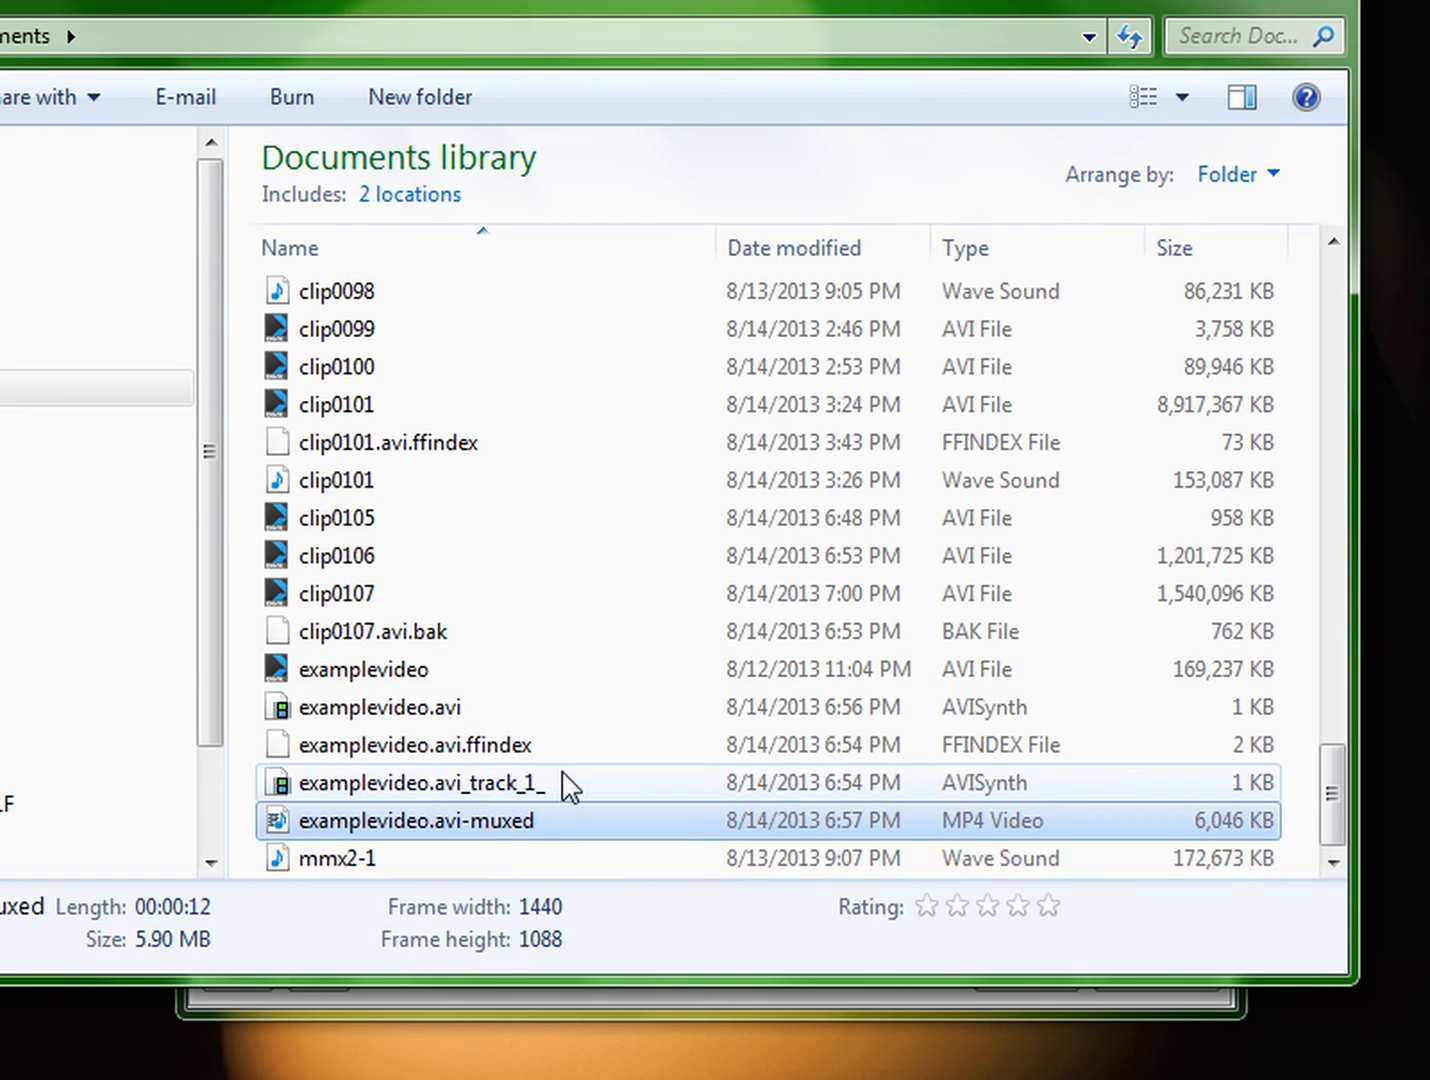
click(440, 684)
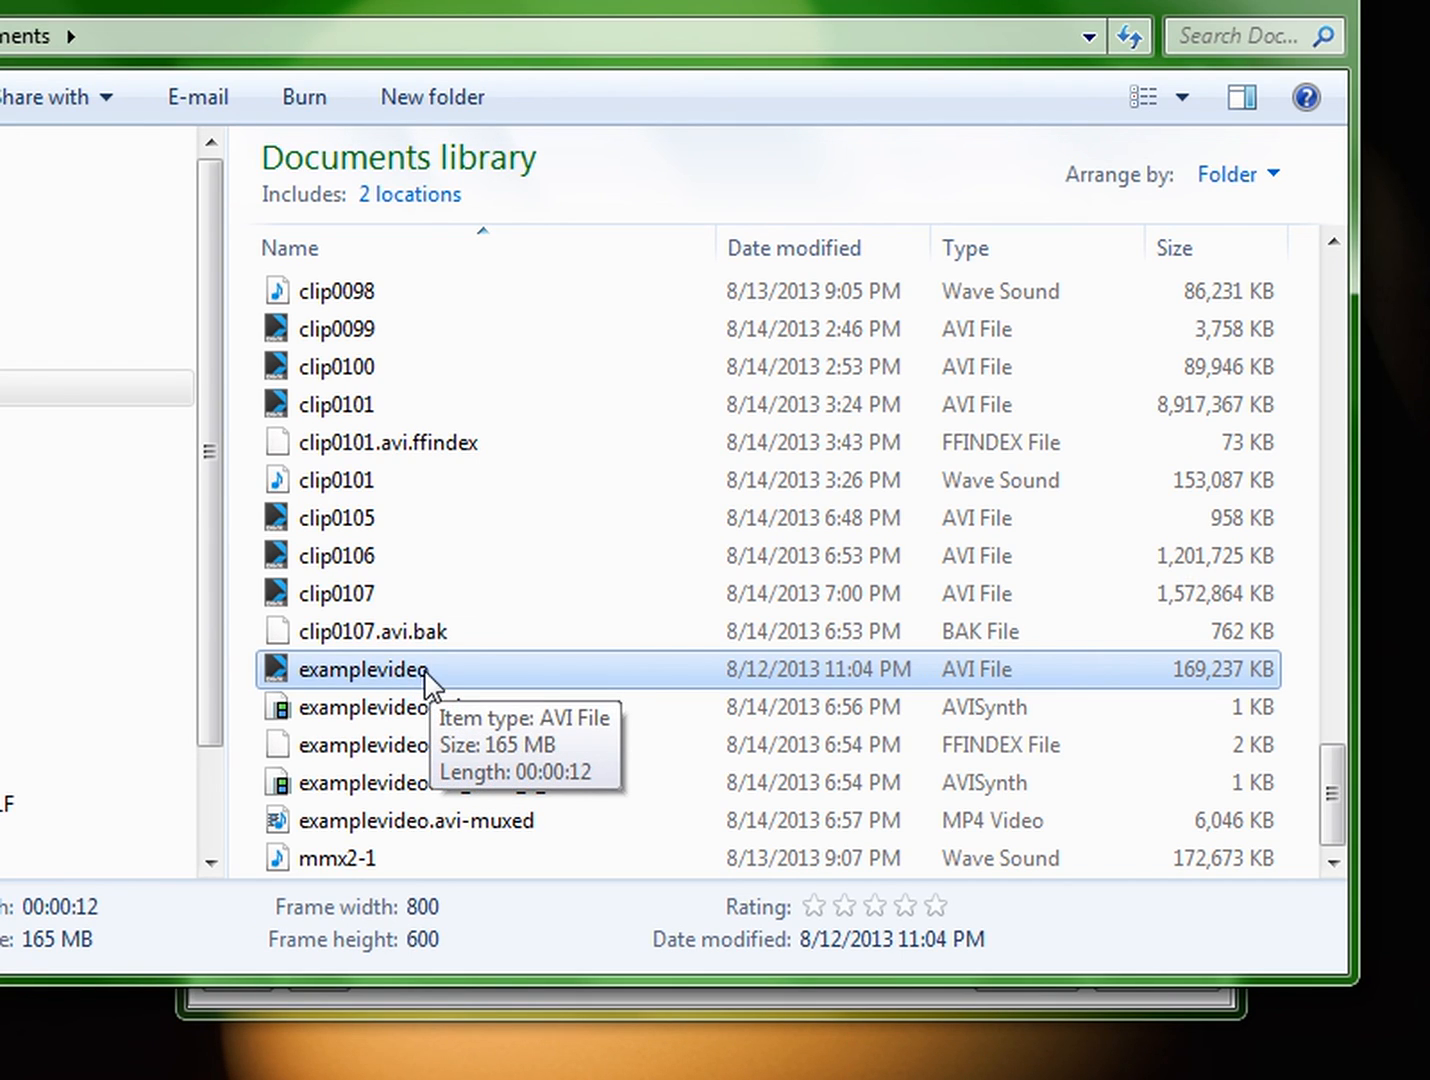
click(497, 825)
click(487, 792)
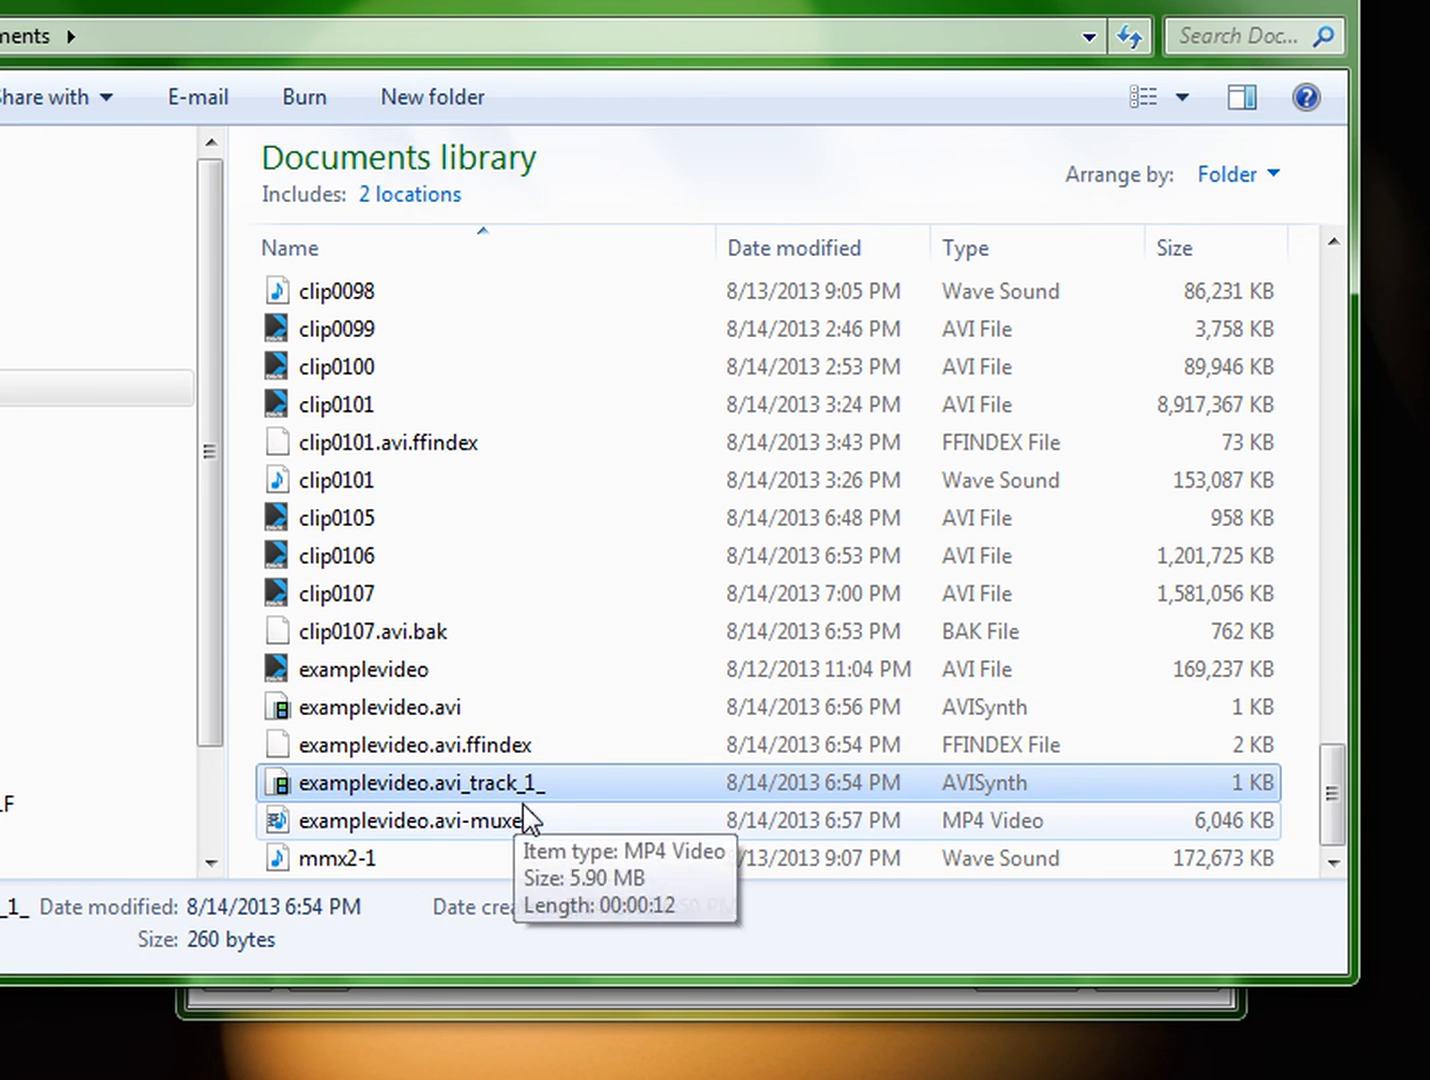
click(521, 822)
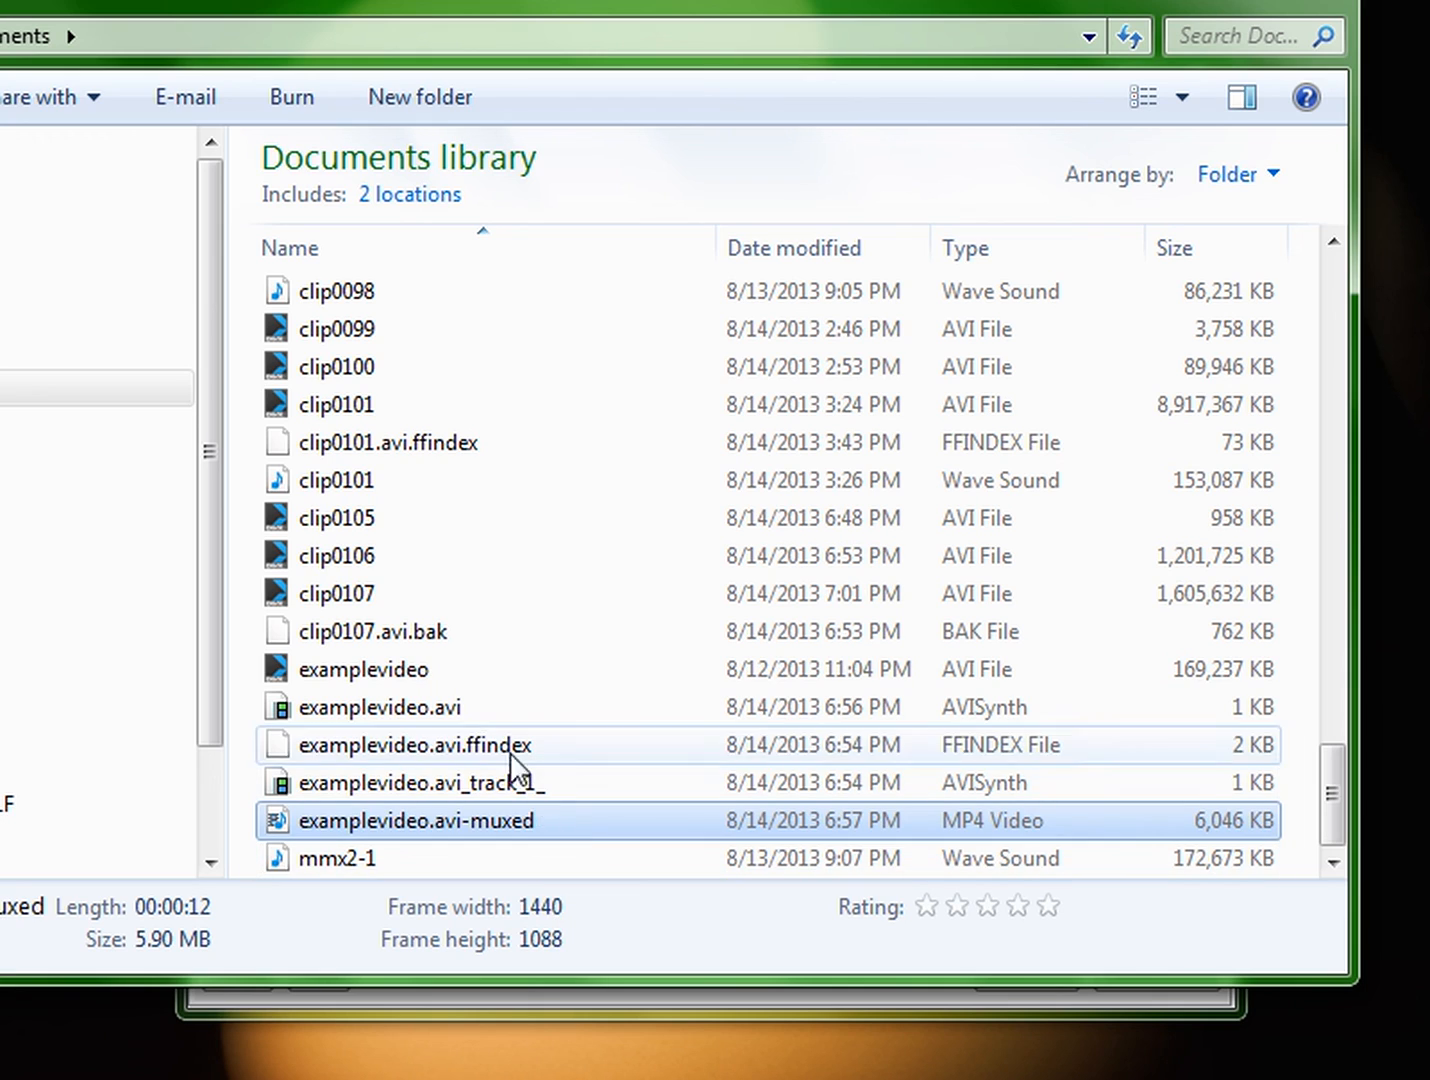
click(483, 672)
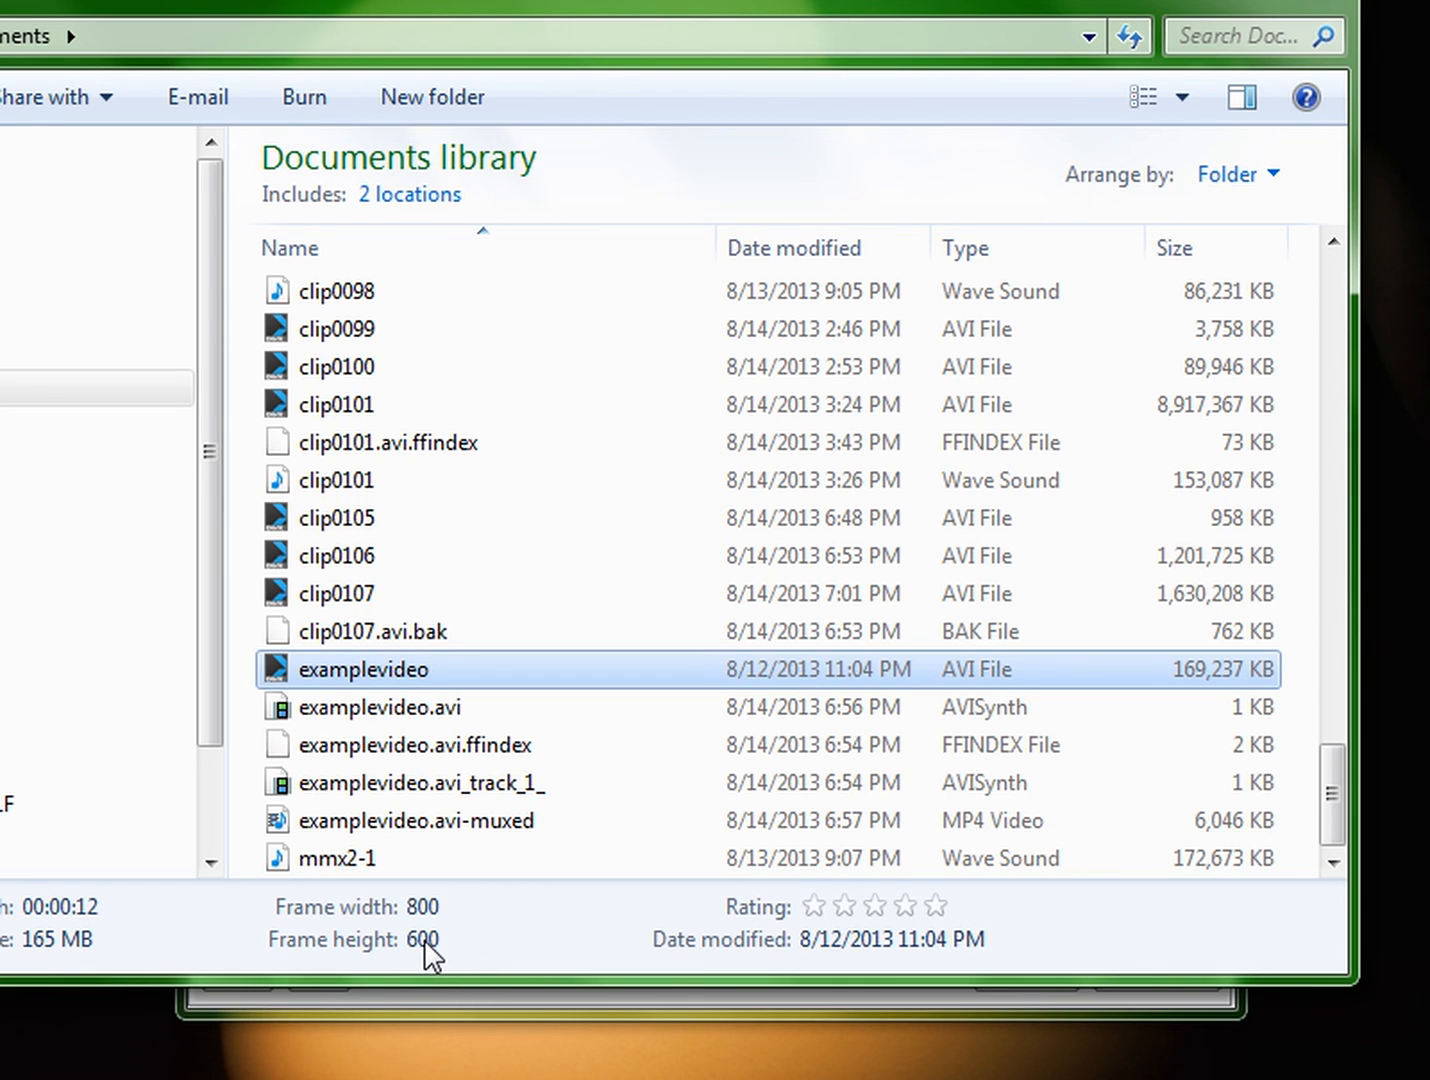
click(483, 812)
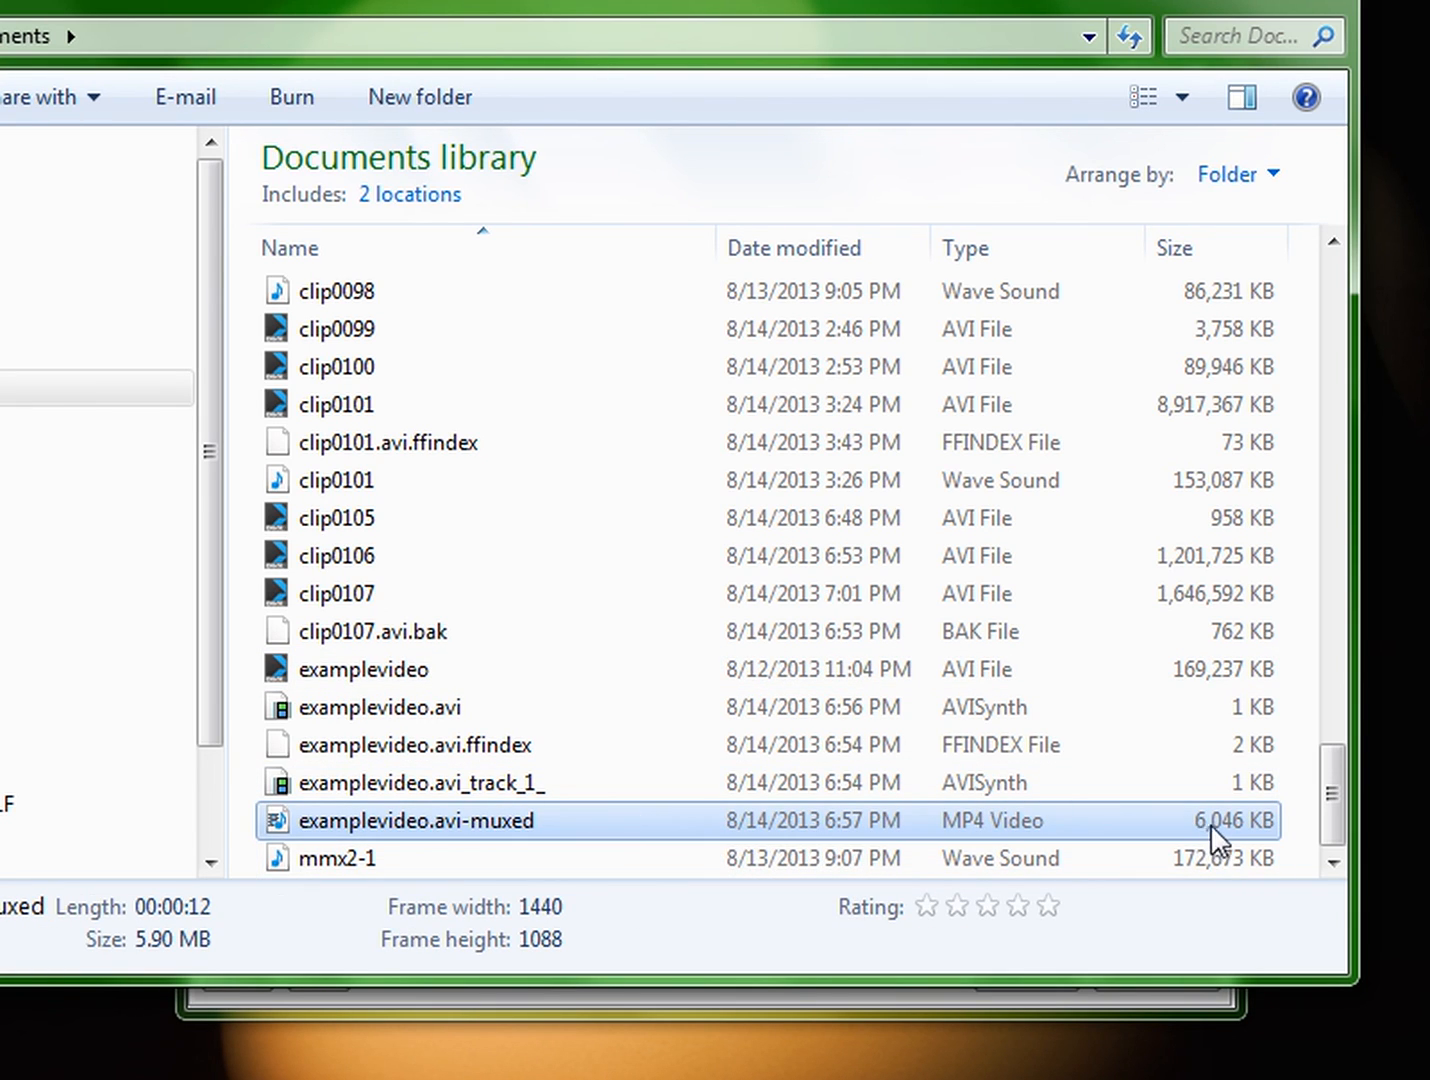
click(1150, 677)
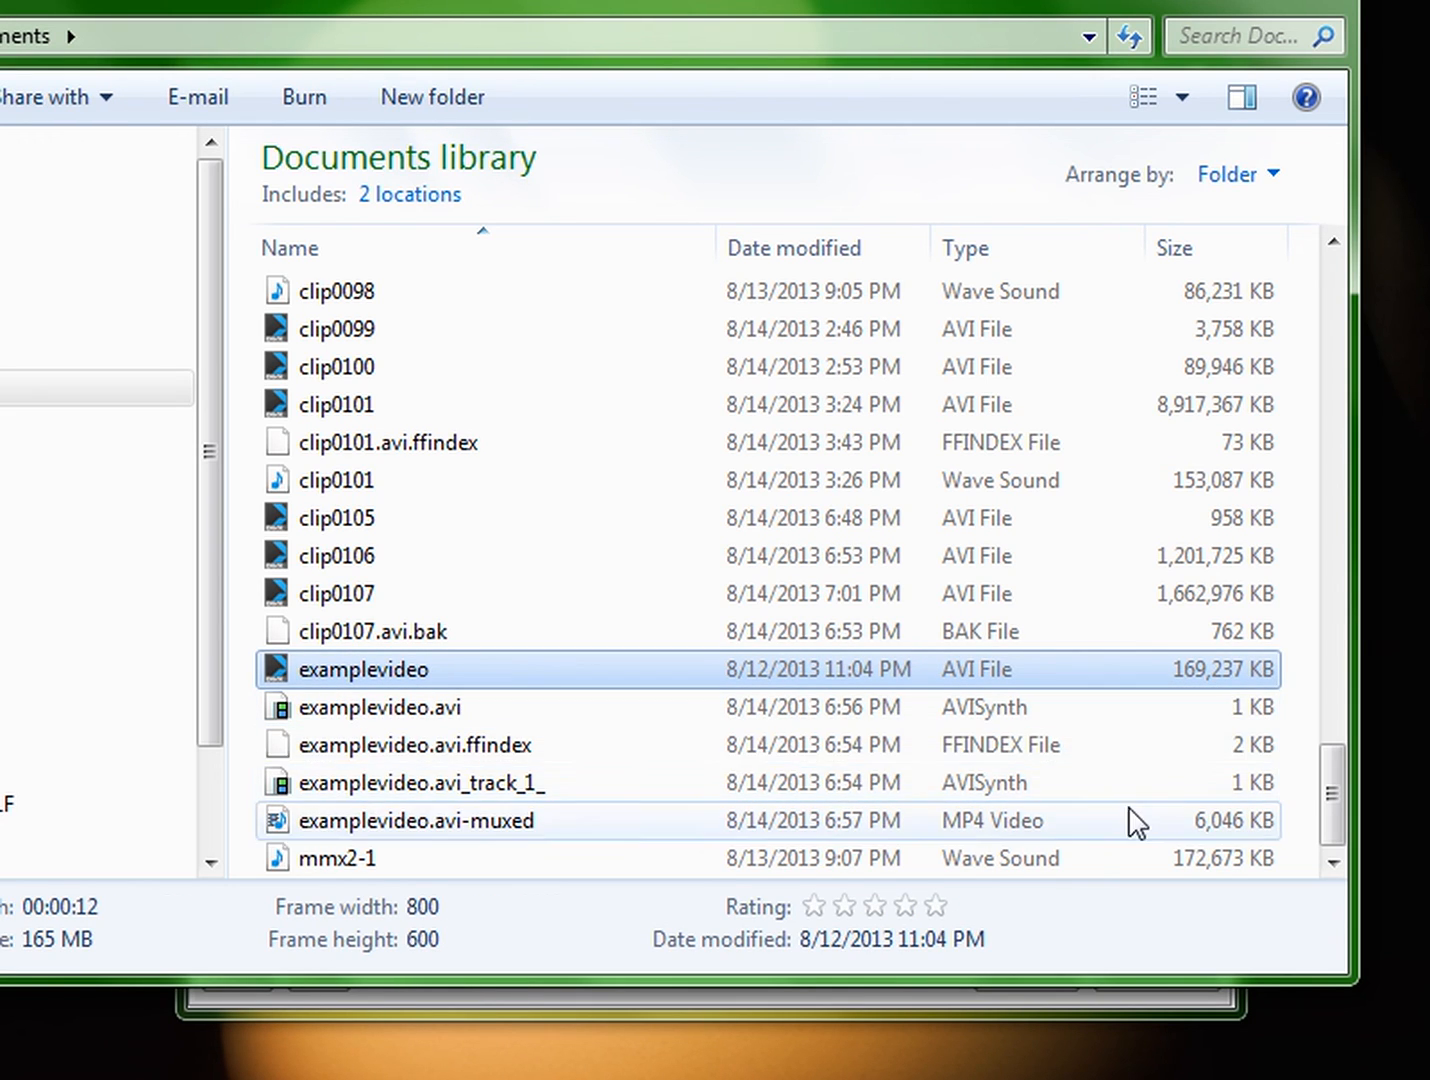
click(926, 833)
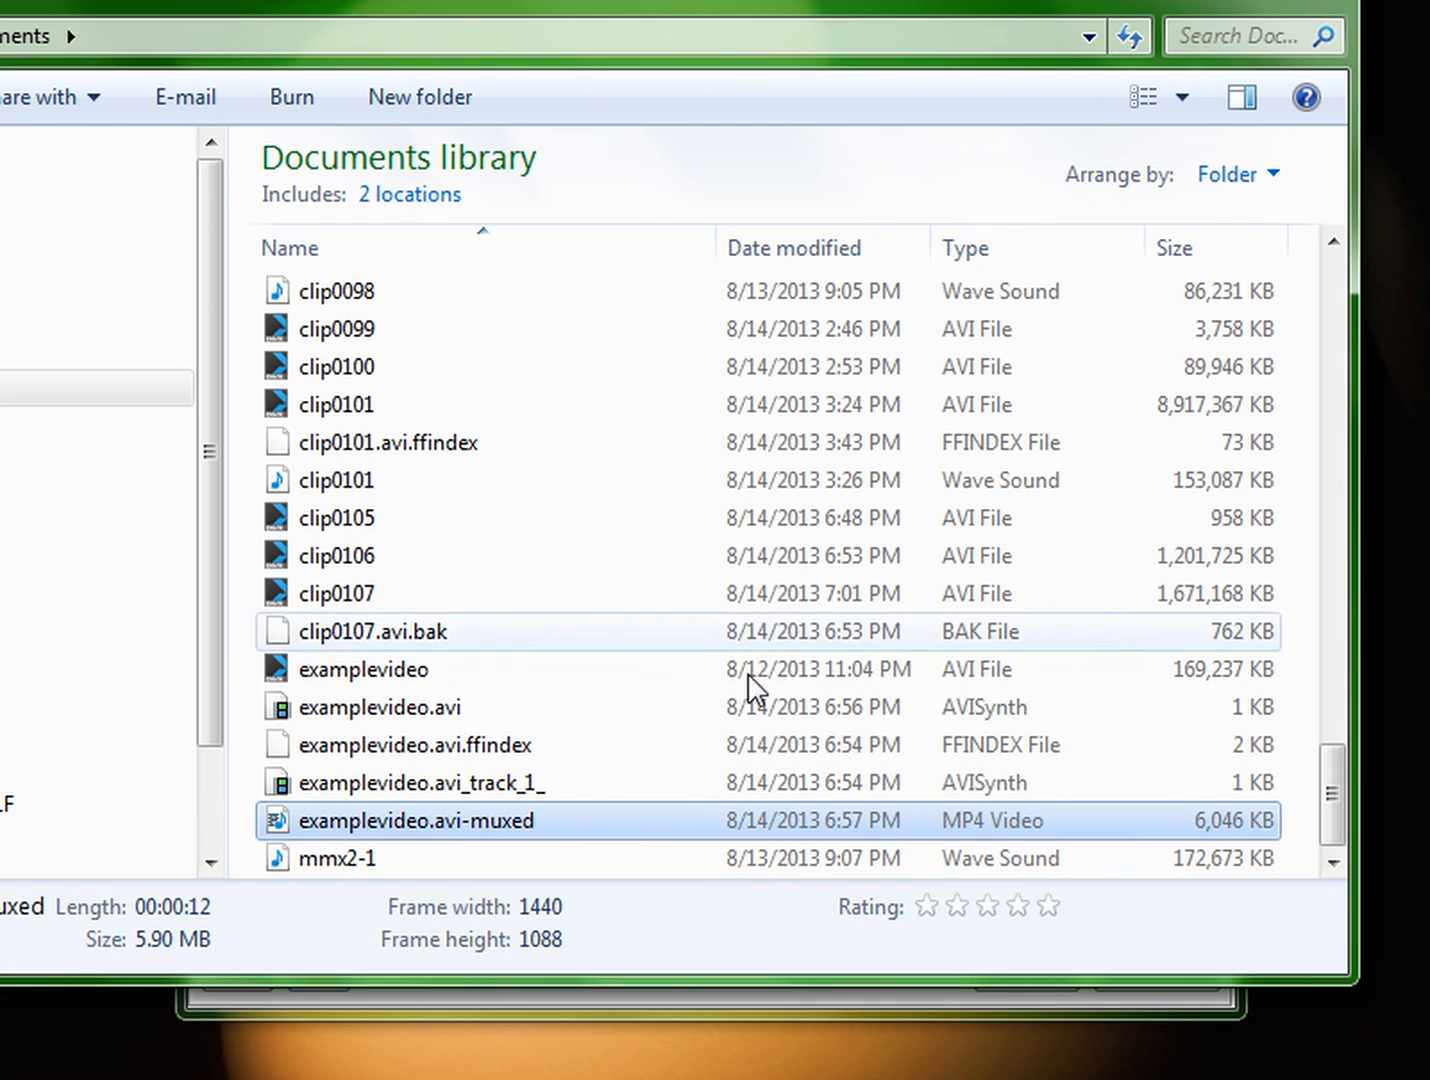